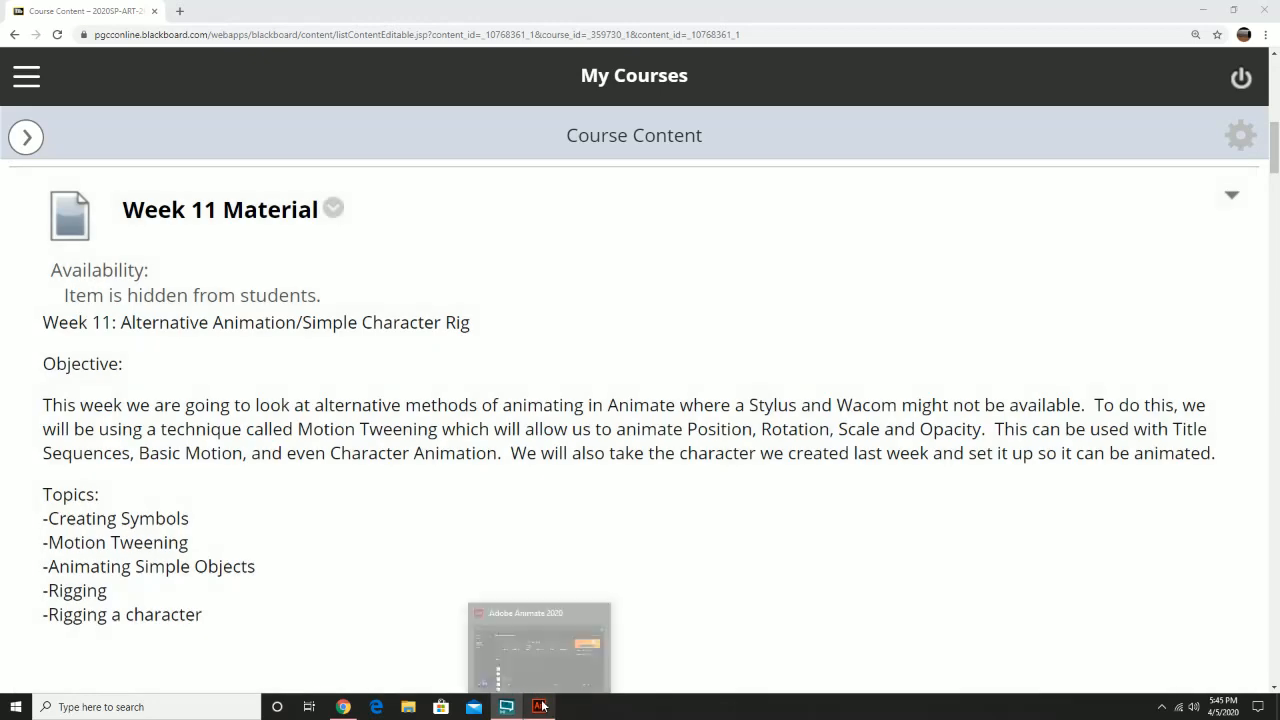
- Switch to Adobe Animate and create a new 1280 x 720 HD character animation document for HTML5 Canvas at 24 fps
{"action": "left_click", "coordinate": [541, 705]}
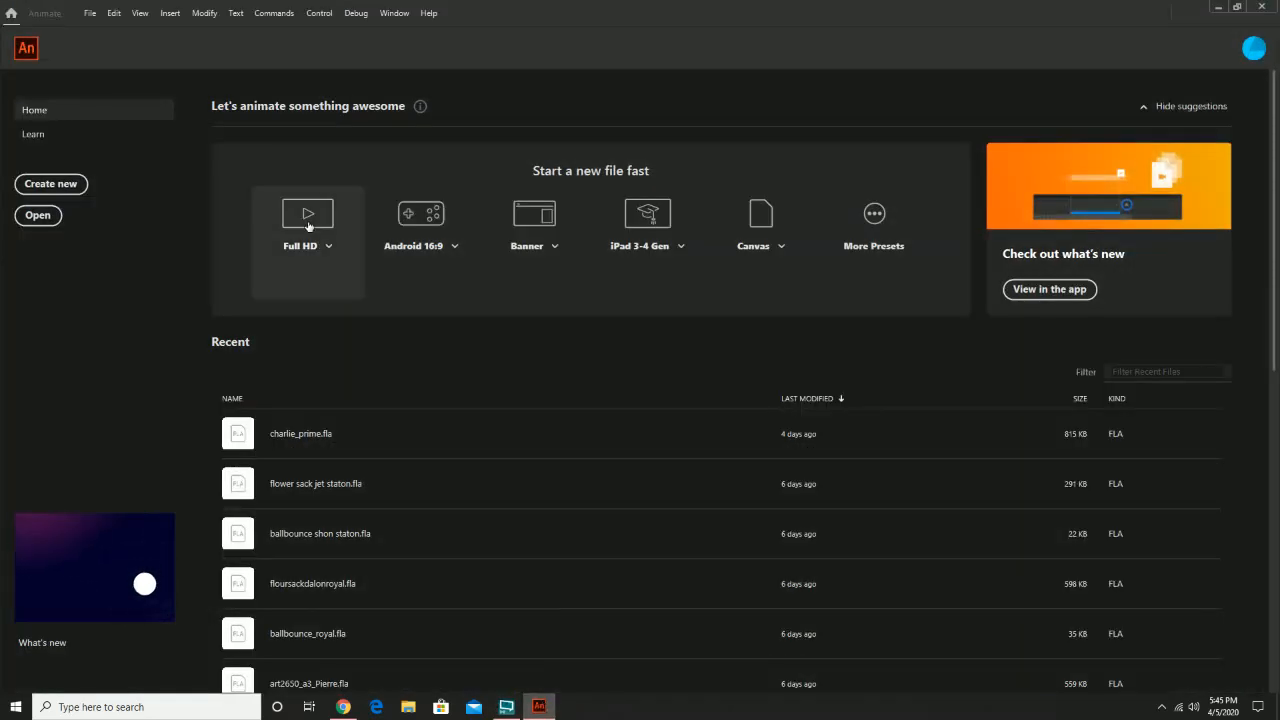
{"action": "left_click", "coordinate": [89, 13]}
{"action": "left_click", "coordinate": [103, 35]}
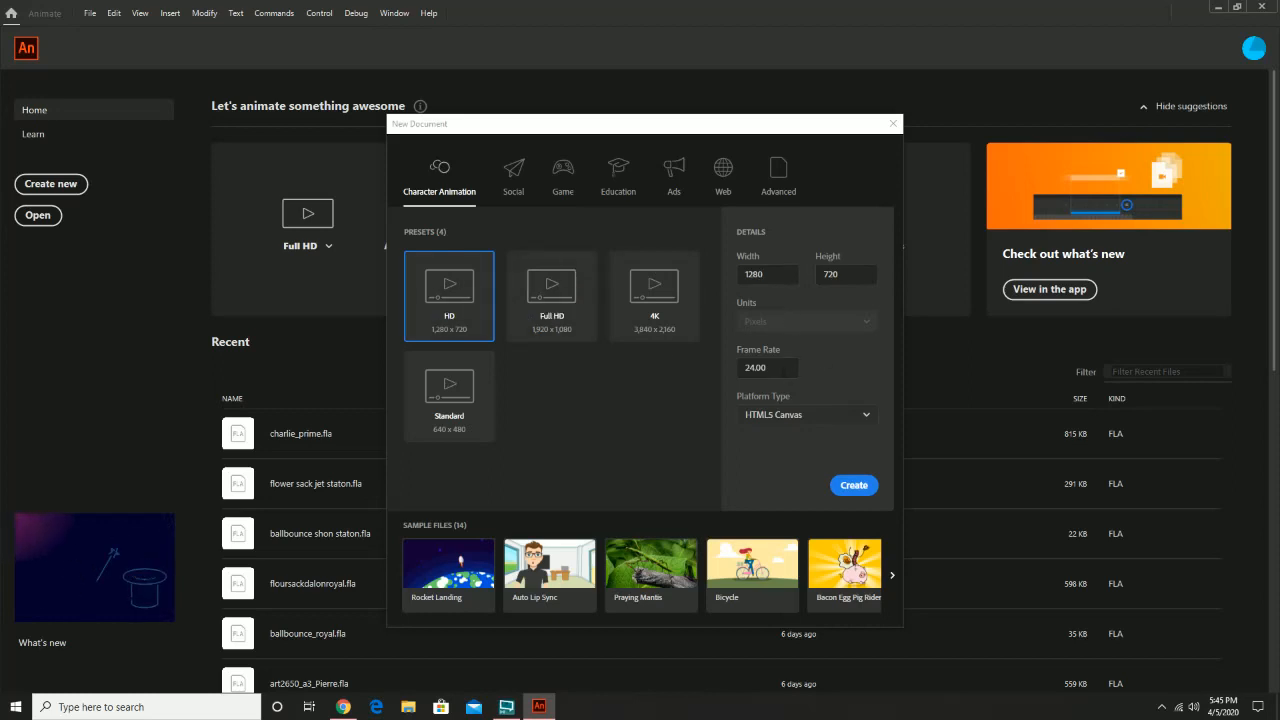
{"action": "left_click", "coordinate": [862, 488]}
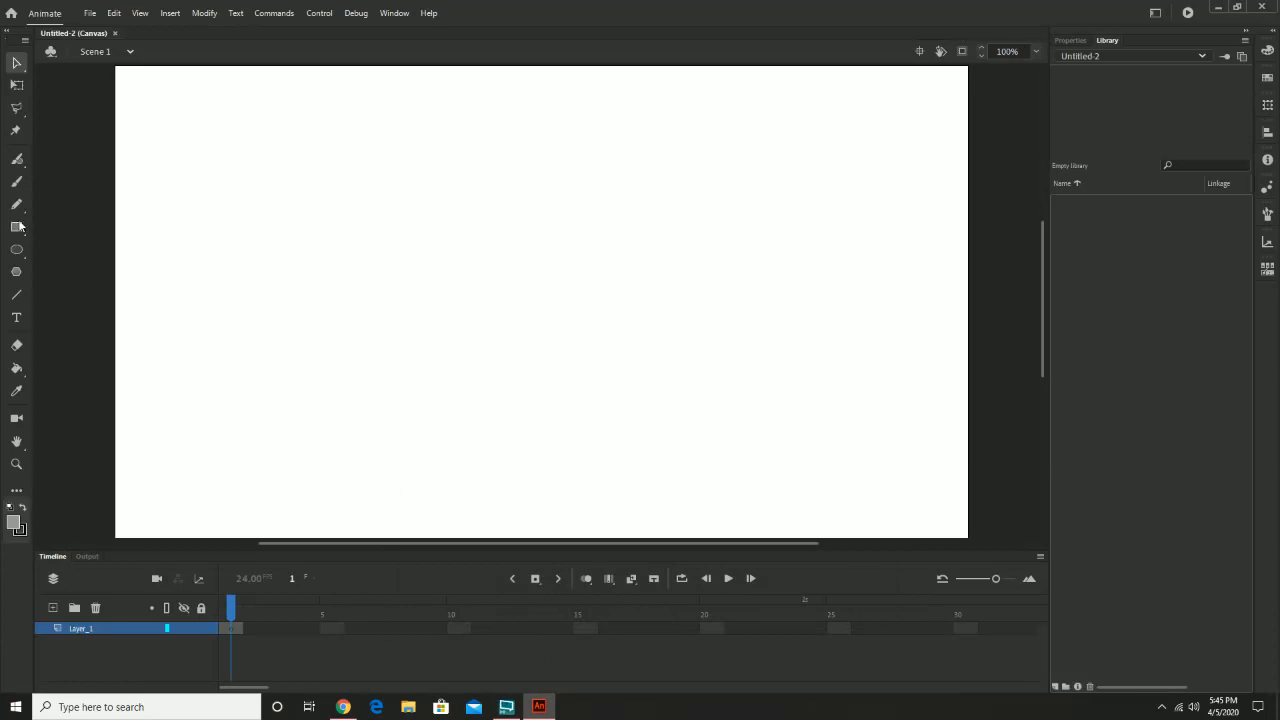
- Draw a gray square with a black outline near the middle of the stage using the Rectangle tool
{"action": "left_click", "coordinate": [16, 227]}
{"action": "mouse_move", "coordinate": [477, 258]}
{"action": "left_mouse_down"}
{"action": "mouse_move", "coordinate": [643, 400]}
{"action": "mouse_move", "coordinate": [654, 434]}
{"action": "left_mouse_up"}
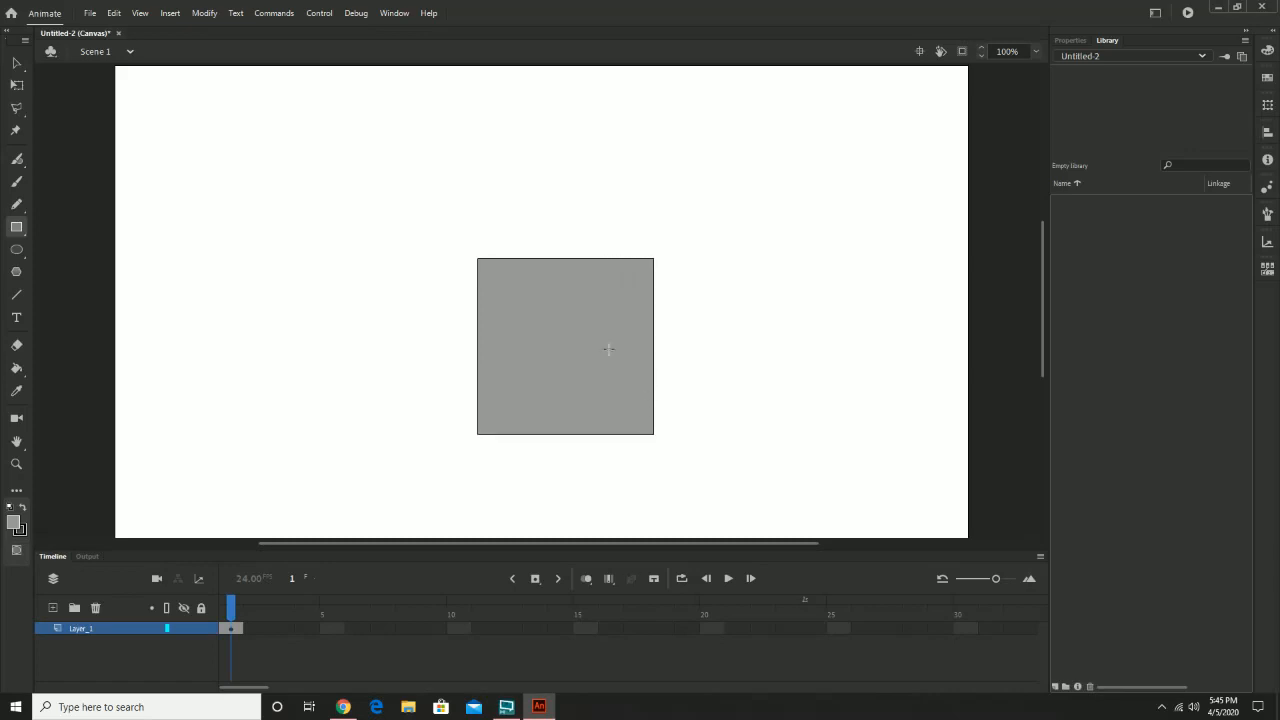
{"action": "left_click", "coordinate": [16, 62]}
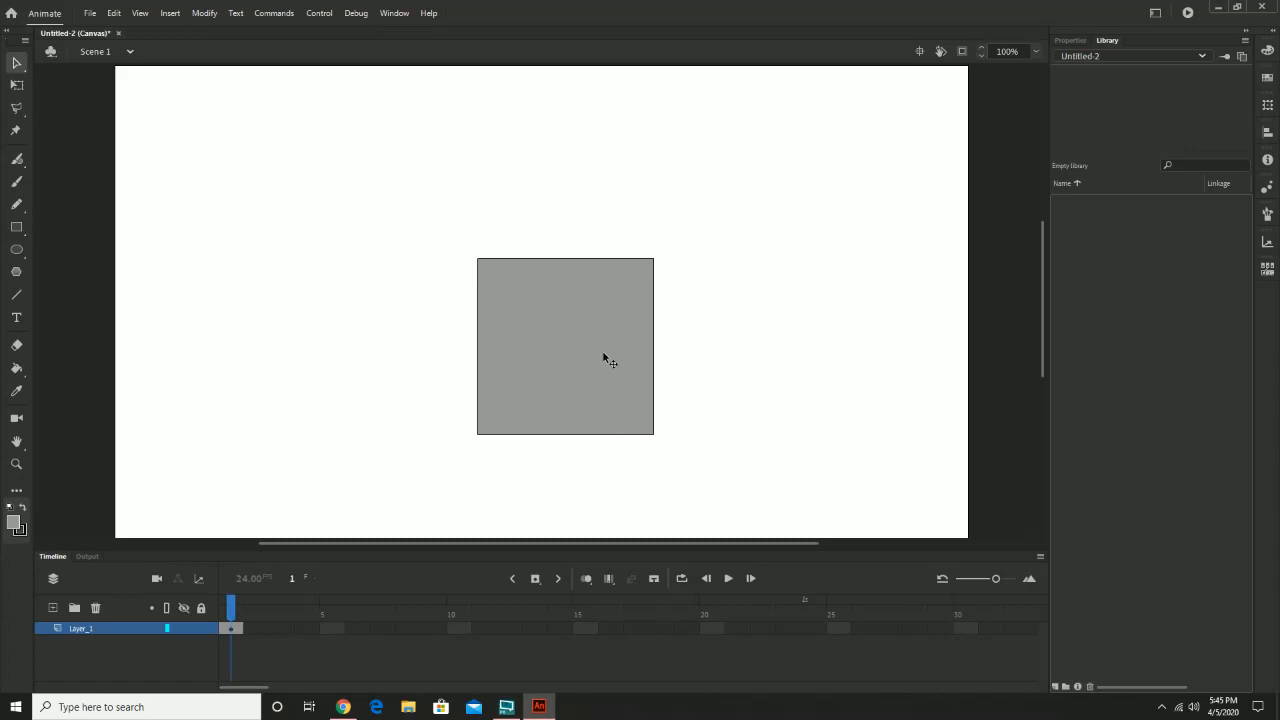
- Convert the drawn square, including its fill and outline, to a Graphic symbol named "square"
{"action": "double_click", "coordinate": [603, 357]}
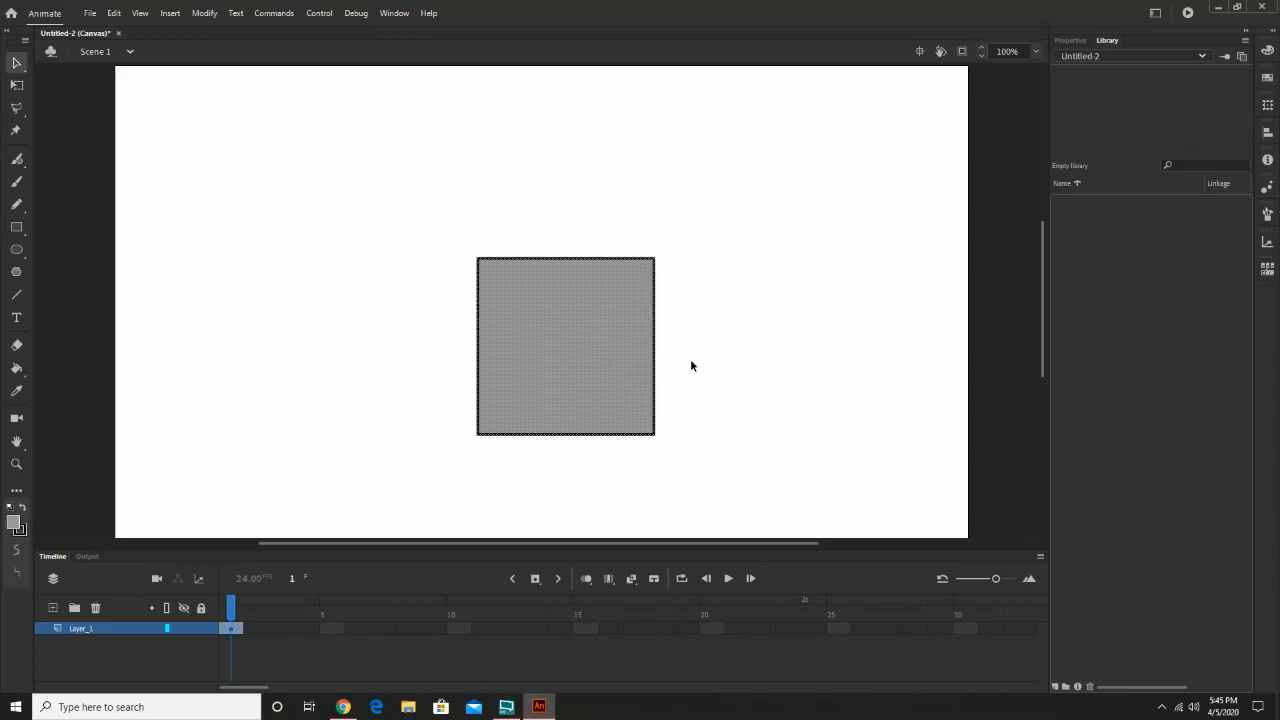
{"action": "left_click", "coordinate": [171, 13]}
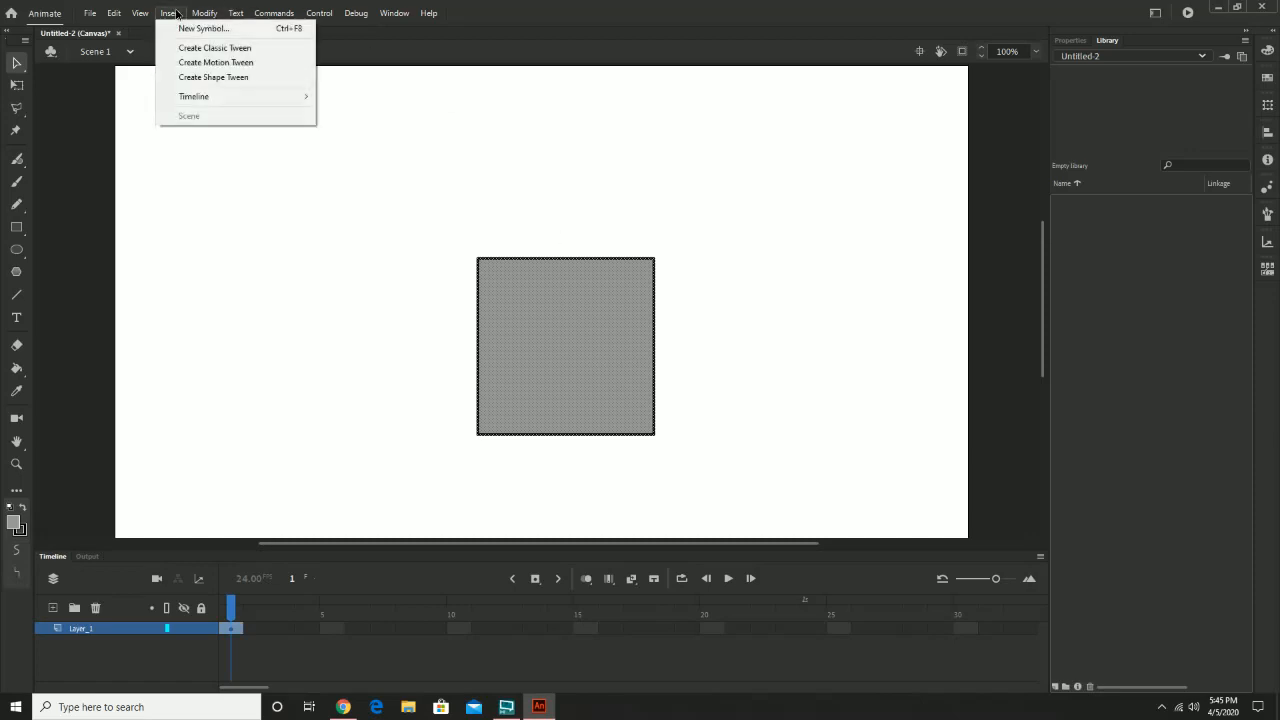
{"action": "mouse_move", "coordinate": [198, 13]}
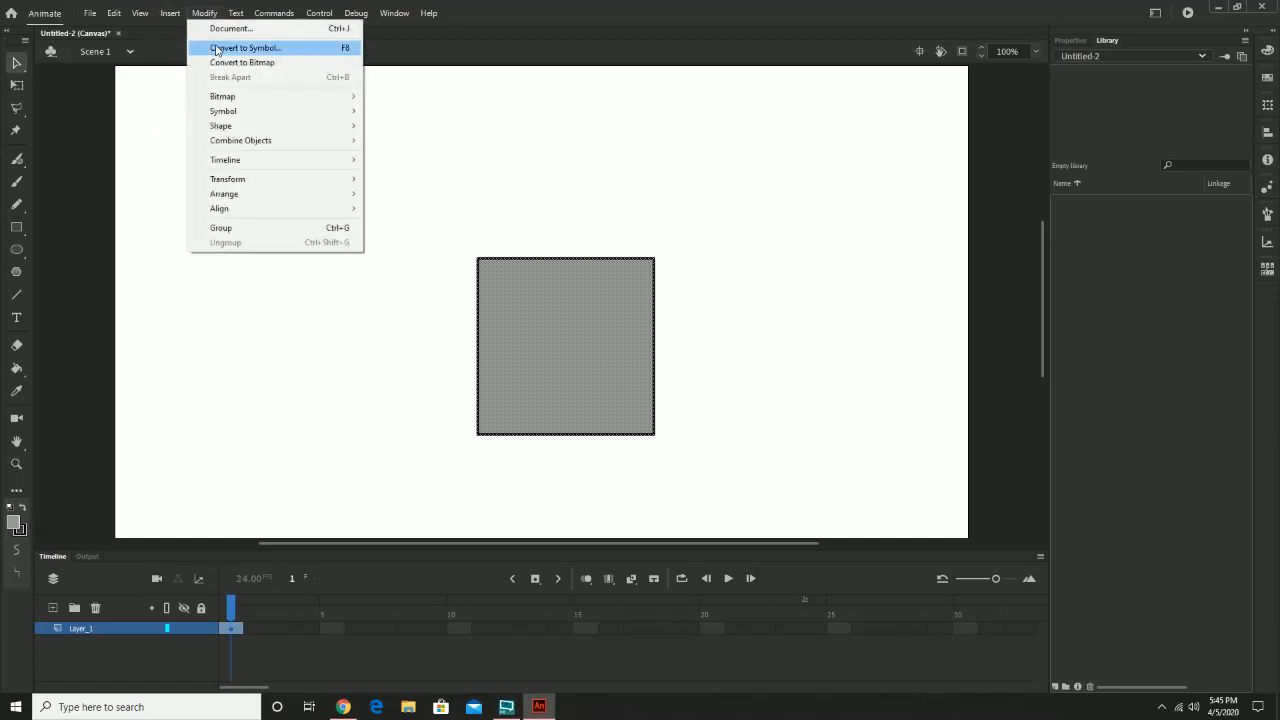
{"action": "left_click", "coordinate": [729, 257]}
{"action": "left_click", "coordinate": [523, 312]}
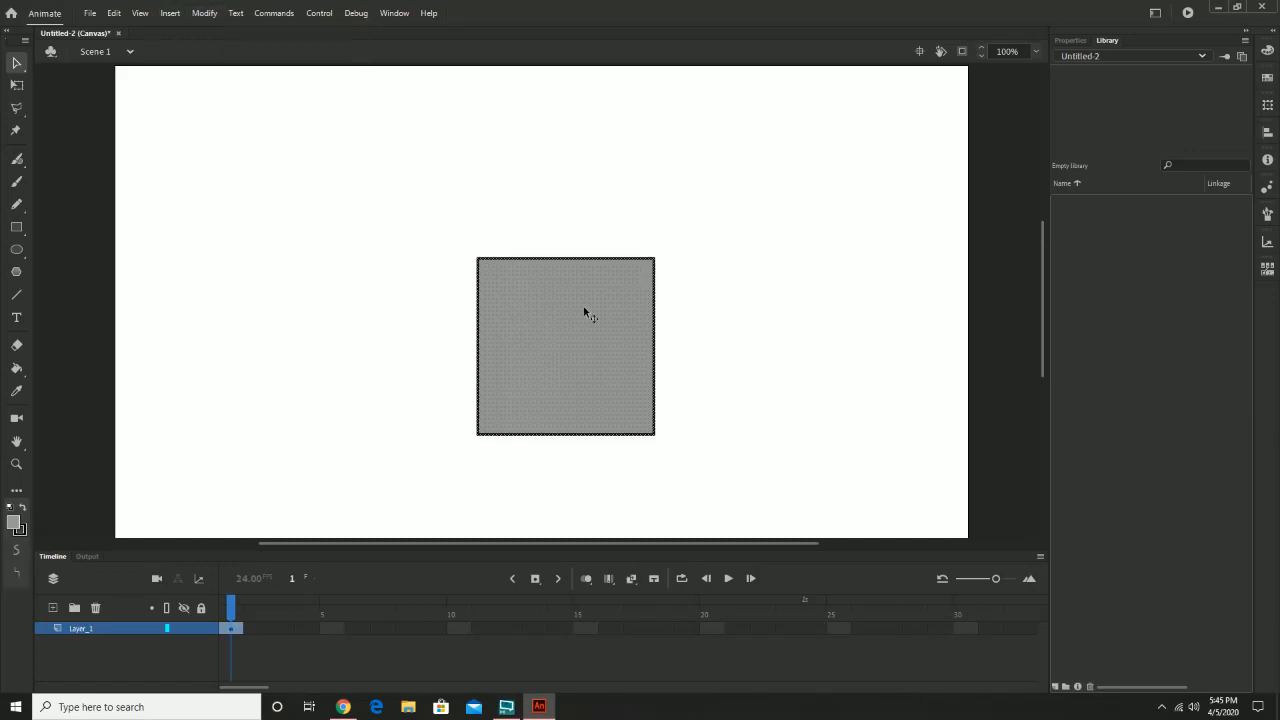
{"action": "right_click", "coordinate": [547, 309]}
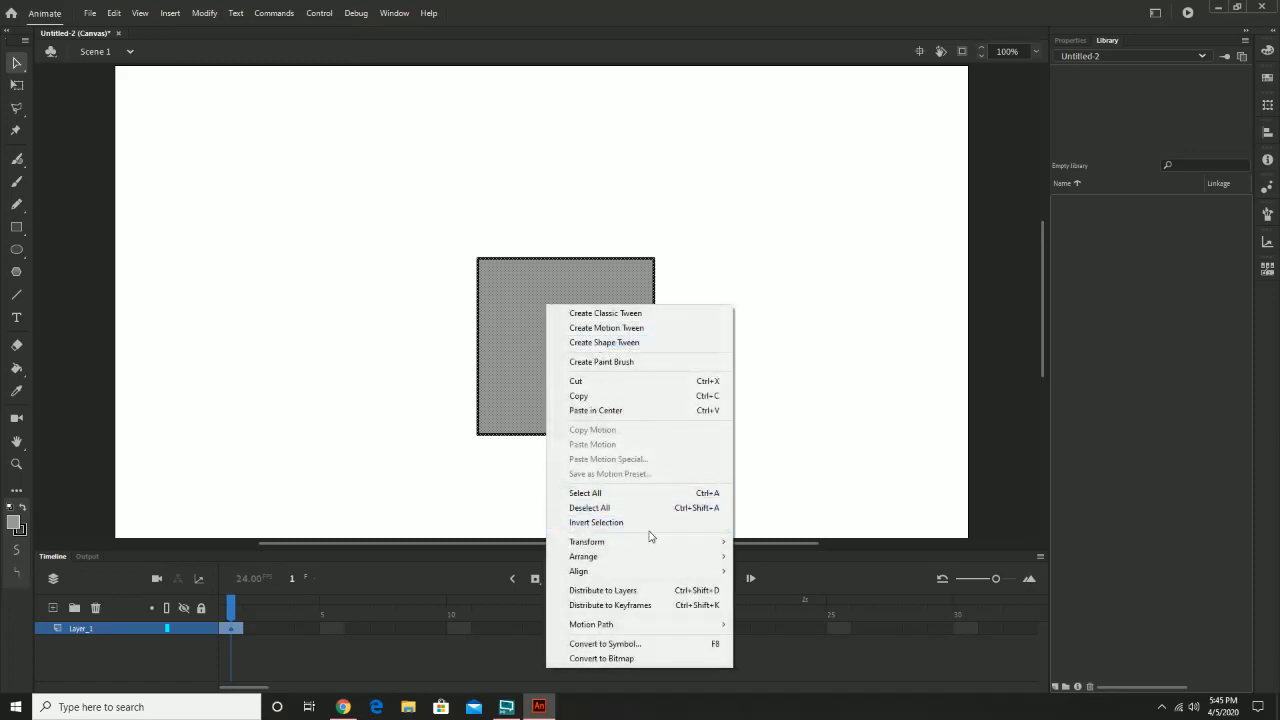
{"action": "left_click", "coordinate": [657, 643]}
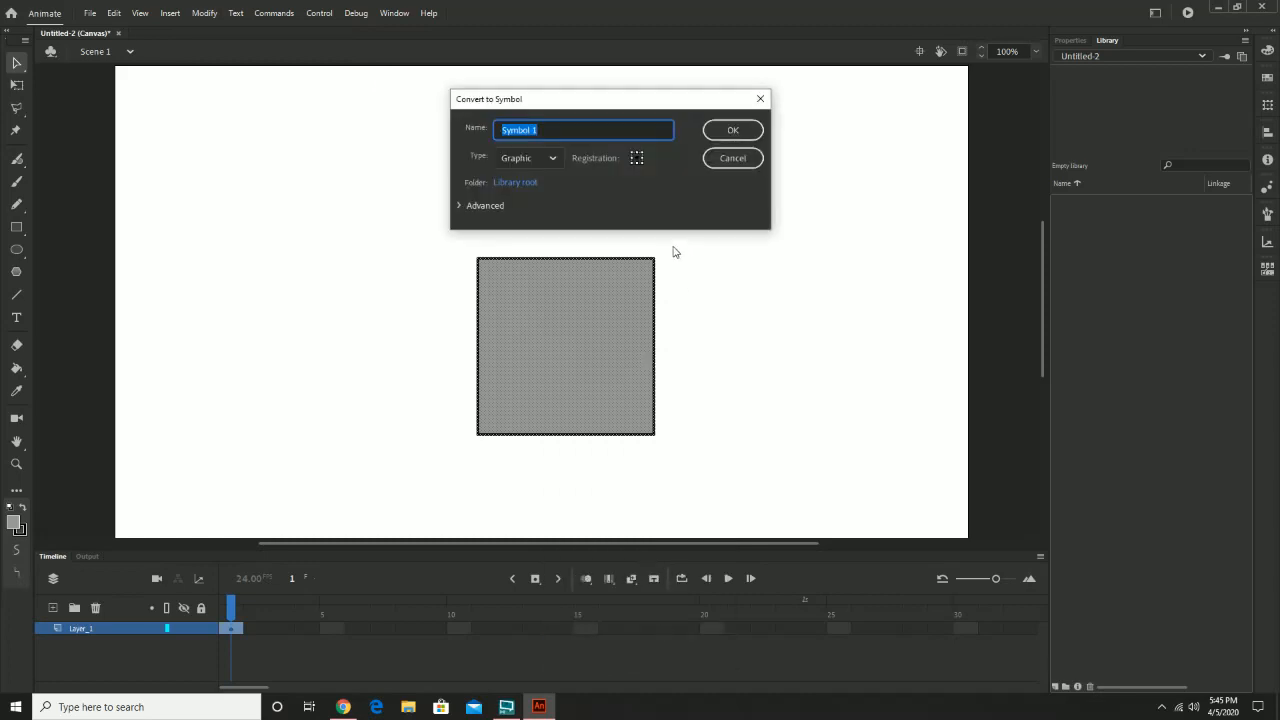
{"action": "type", "text": "square"}
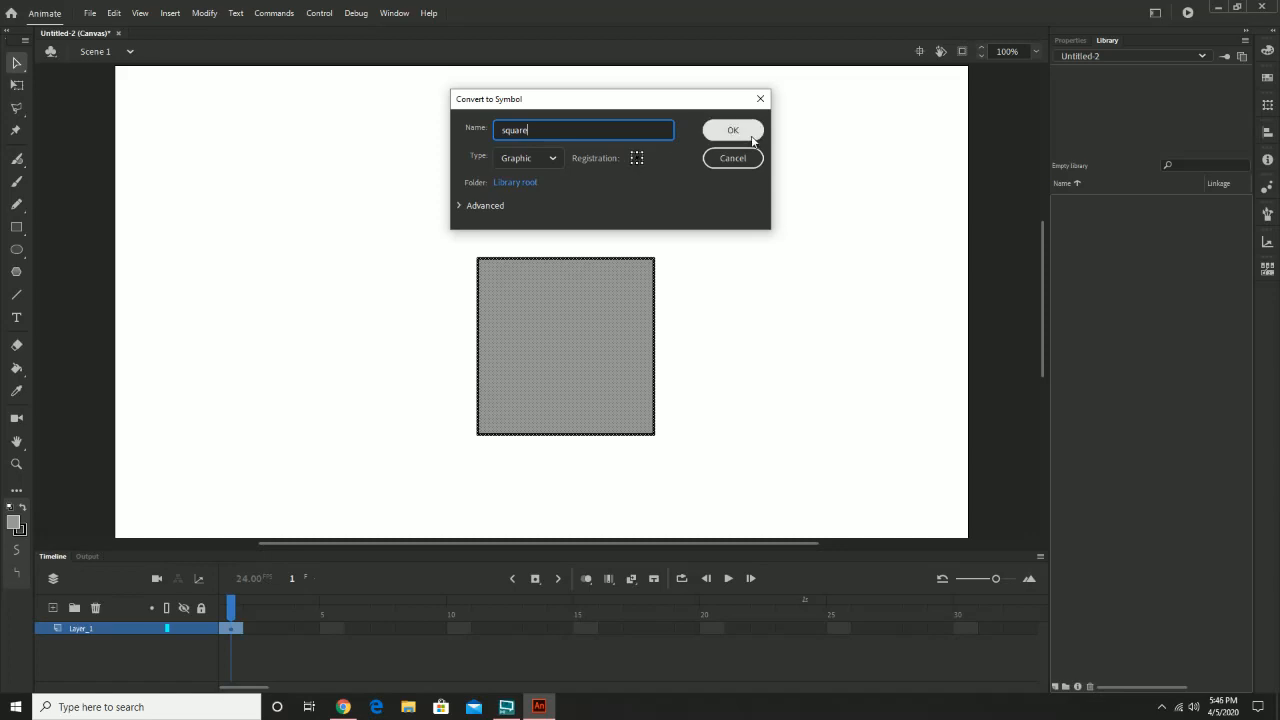
{"action": "left_click", "coordinate": [733, 131]}
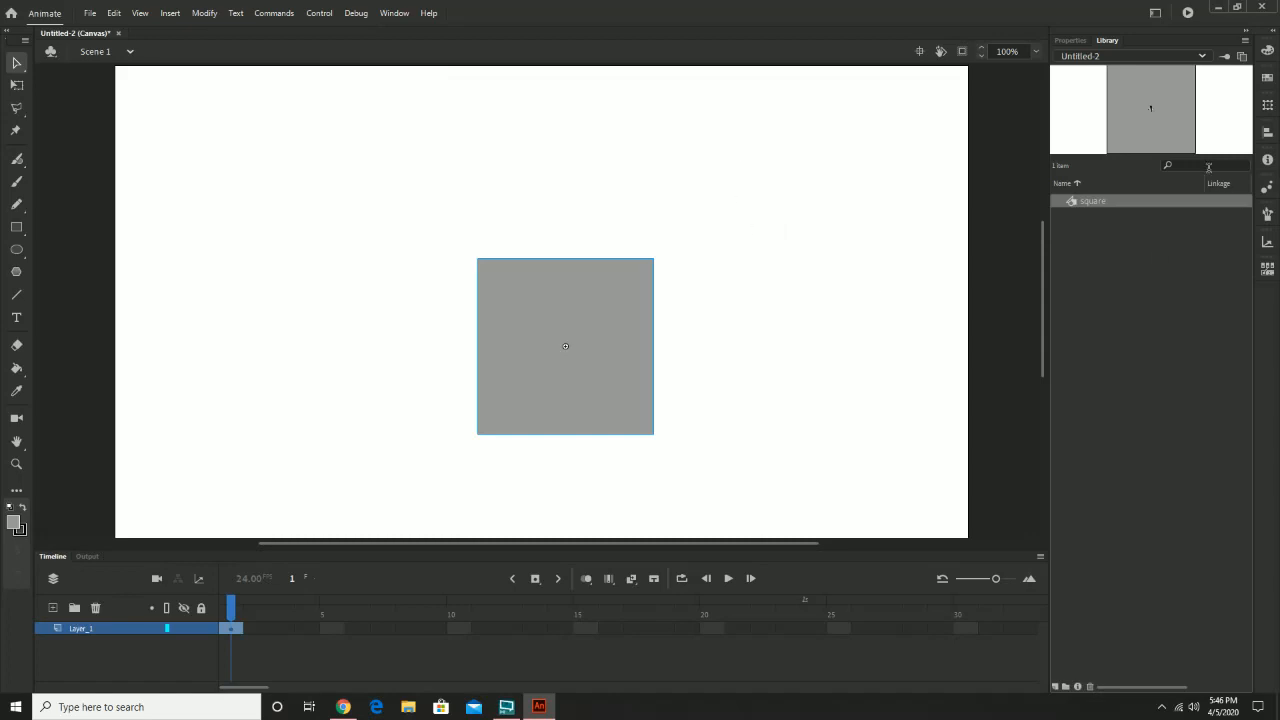
- Delete the square symbol's instance from the stage, keeping the symbol in the library
{"action": "left_click", "coordinate": [681, 291]}
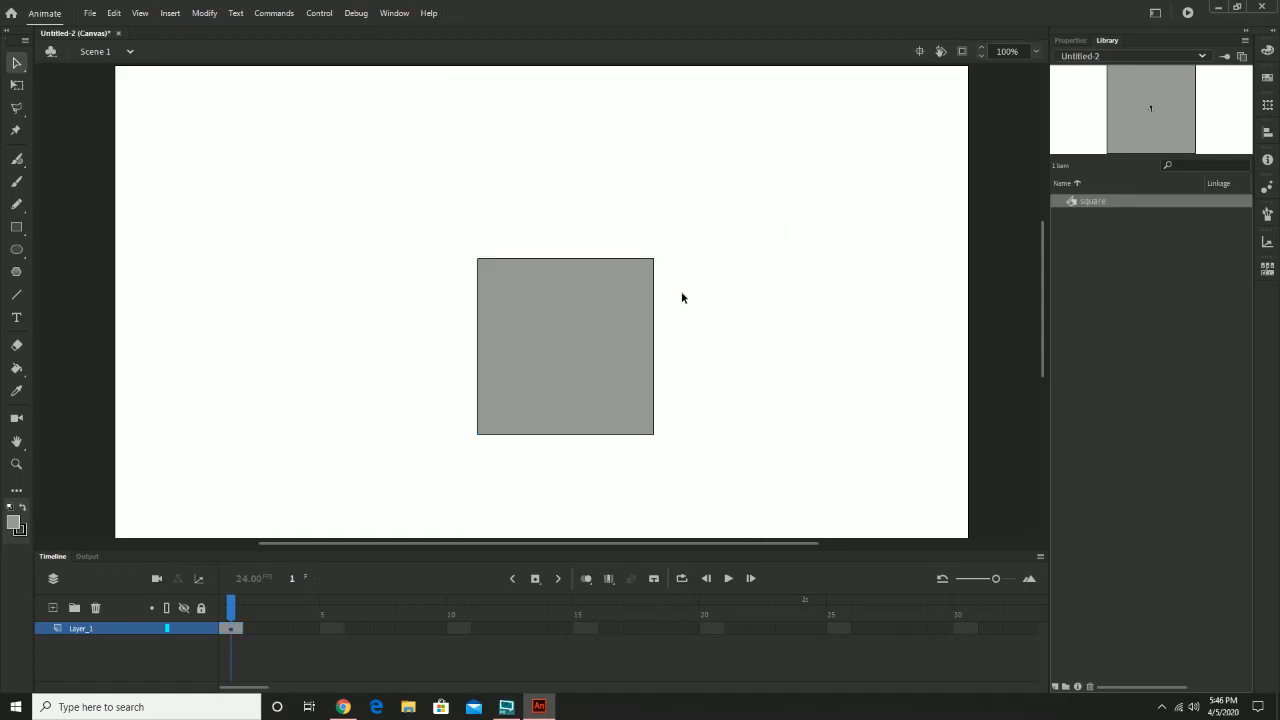
{"action": "left_click", "coordinate": [605, 297]}
{"action": "key", "text": "Delete"}
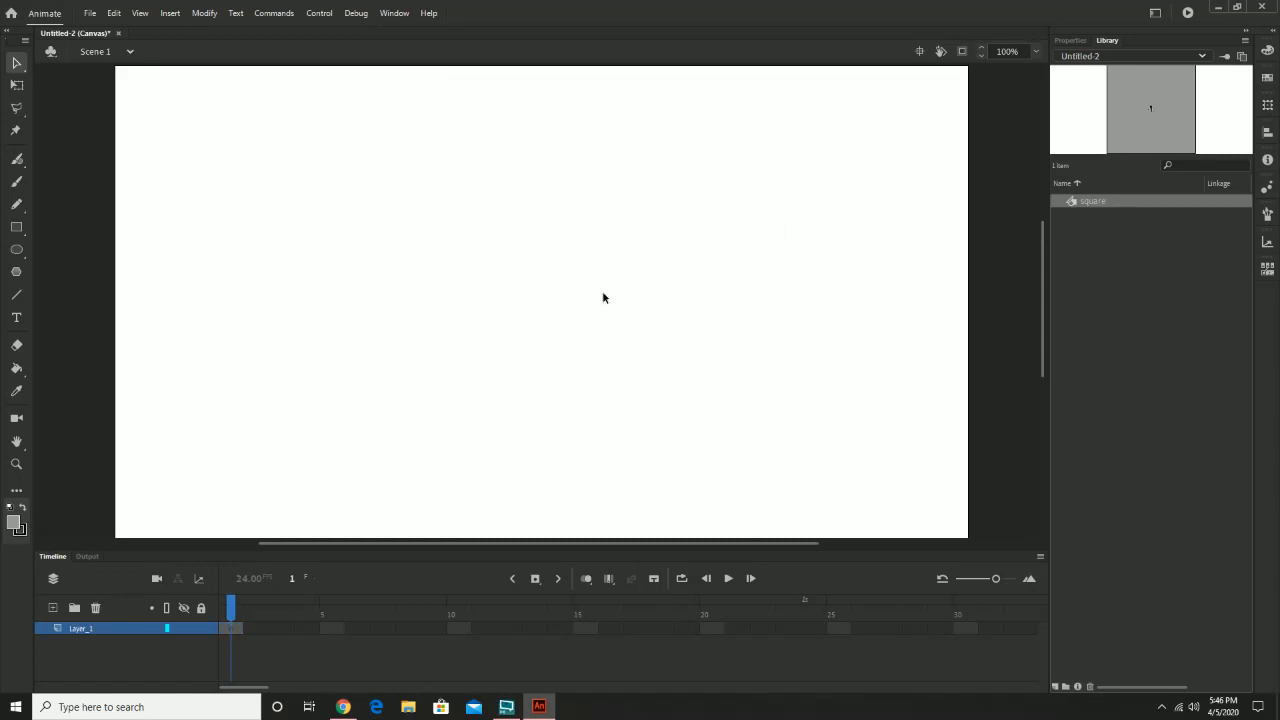
- Place an instance of the square symbol from the library on the stage, against the stage's left edge
{"action": "left_click_drag", "start_coordinate": [1116, 202], "coordinate": [495, 326]}
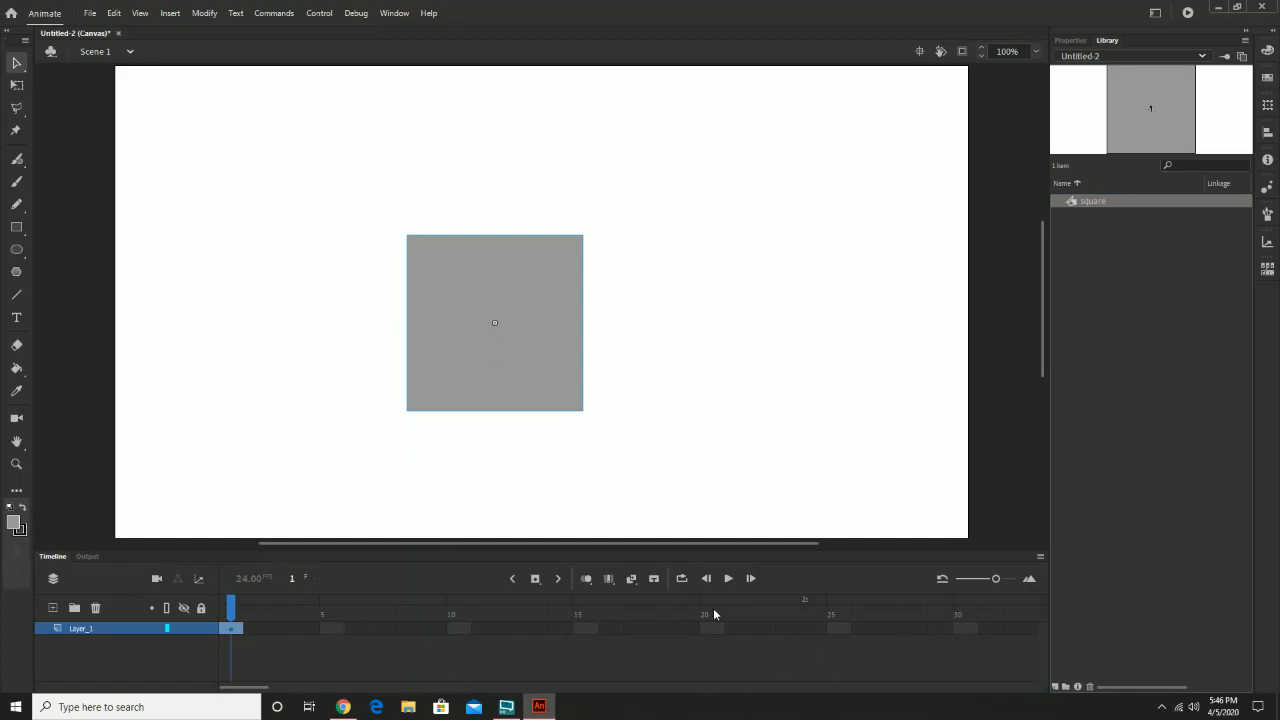
{"action": "left_click", "coordinate": [821, 629]}
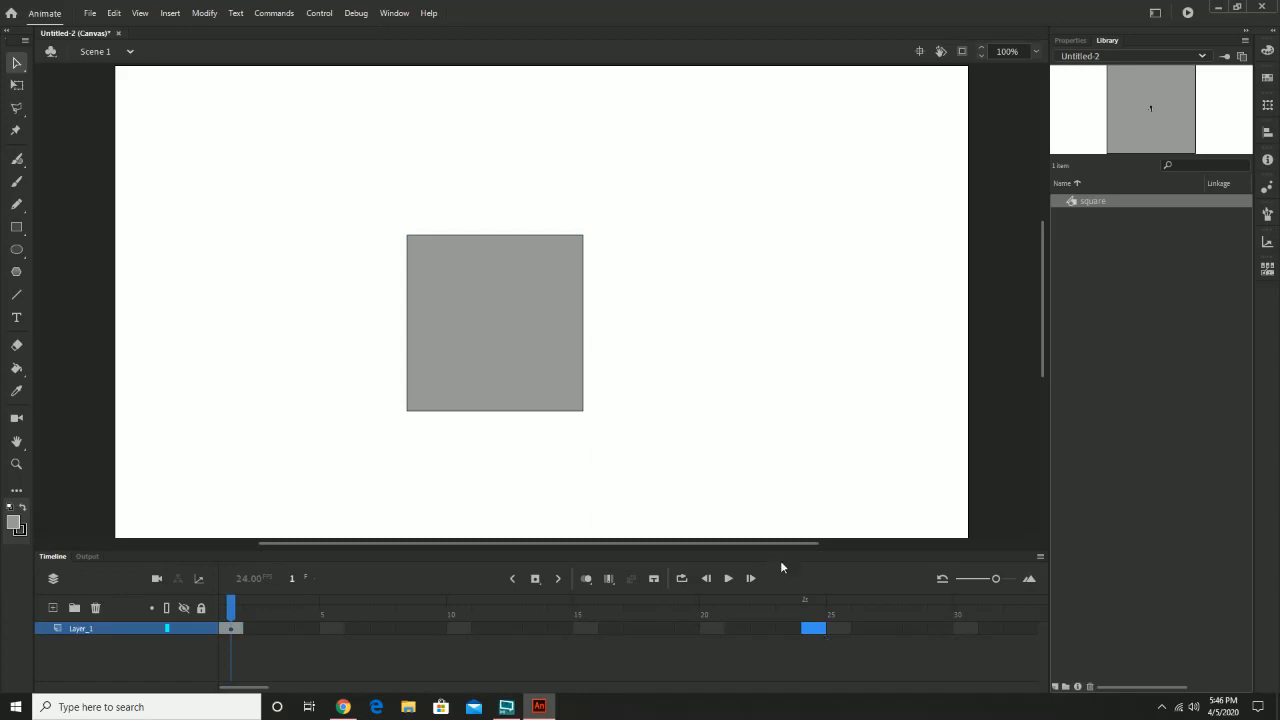
{"action": "left_click_drag", "start_coordinate": [564, 317], "coordinate": [268, 329]}
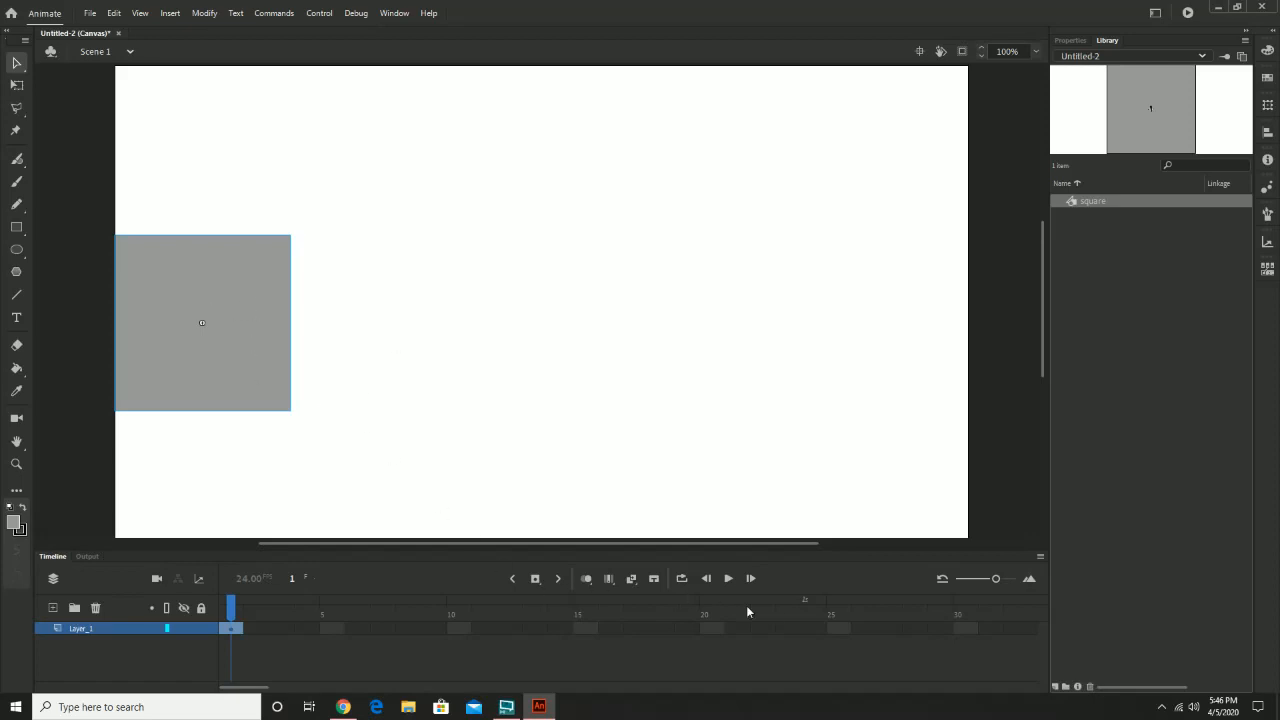
- Extend Layer_1 to frame 24 by inserting a frame there
{"action": "left_click", "coordinate": [805, 628]}
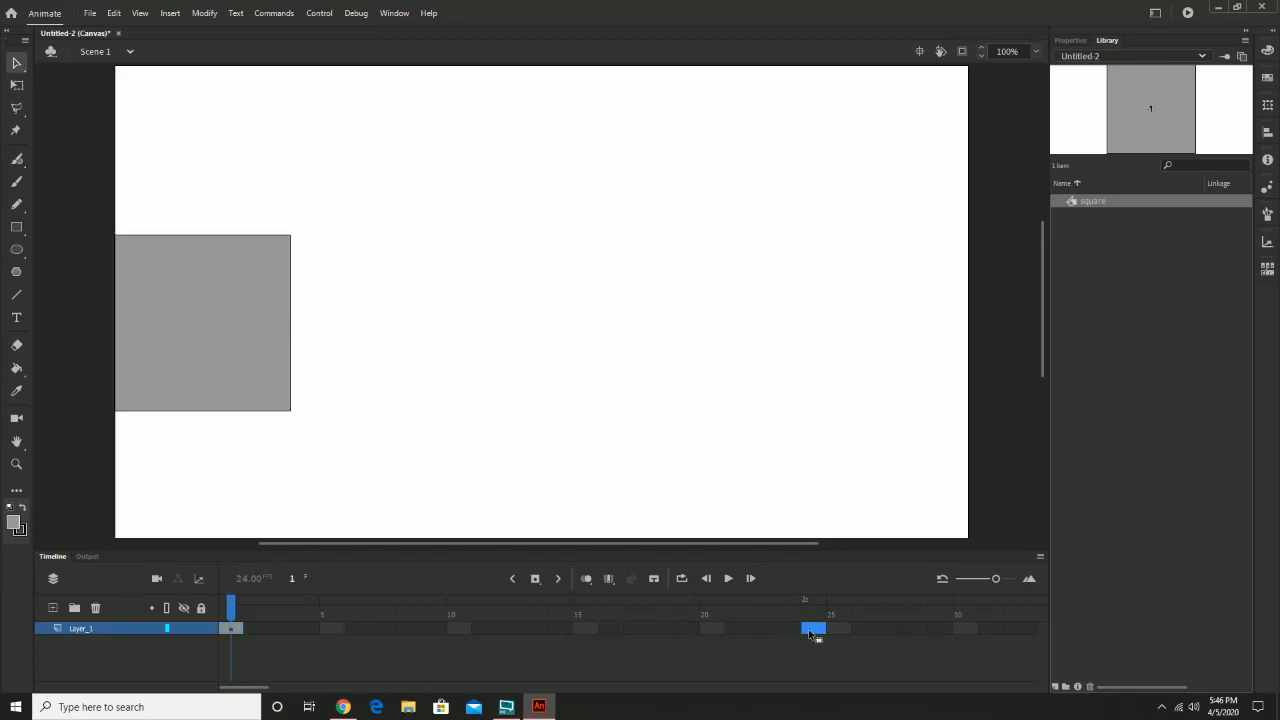
{"action": "right_click", "coordinate": [808, 630]}
{"action": "left_click", "coordinate": [811, 635]}
{"action": "right_click", "coordinate": [811, 632]}
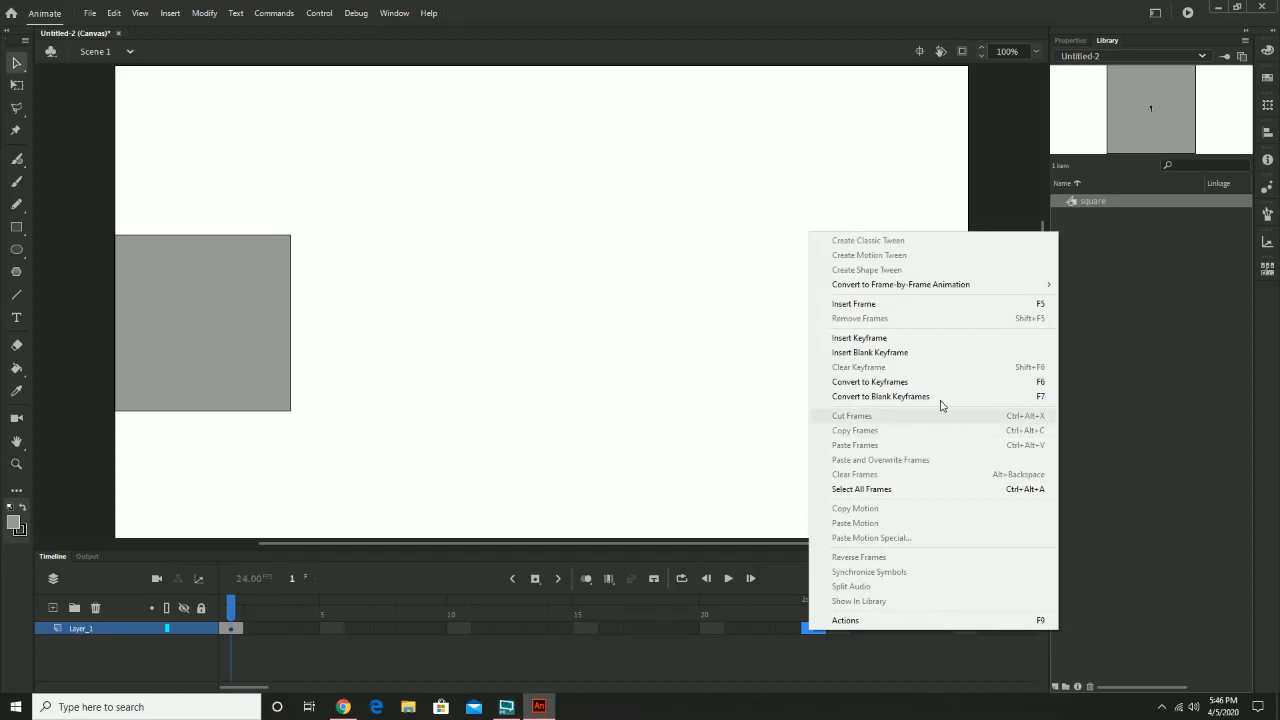
{"action": "left_click", "coordinate": [904, 305]}
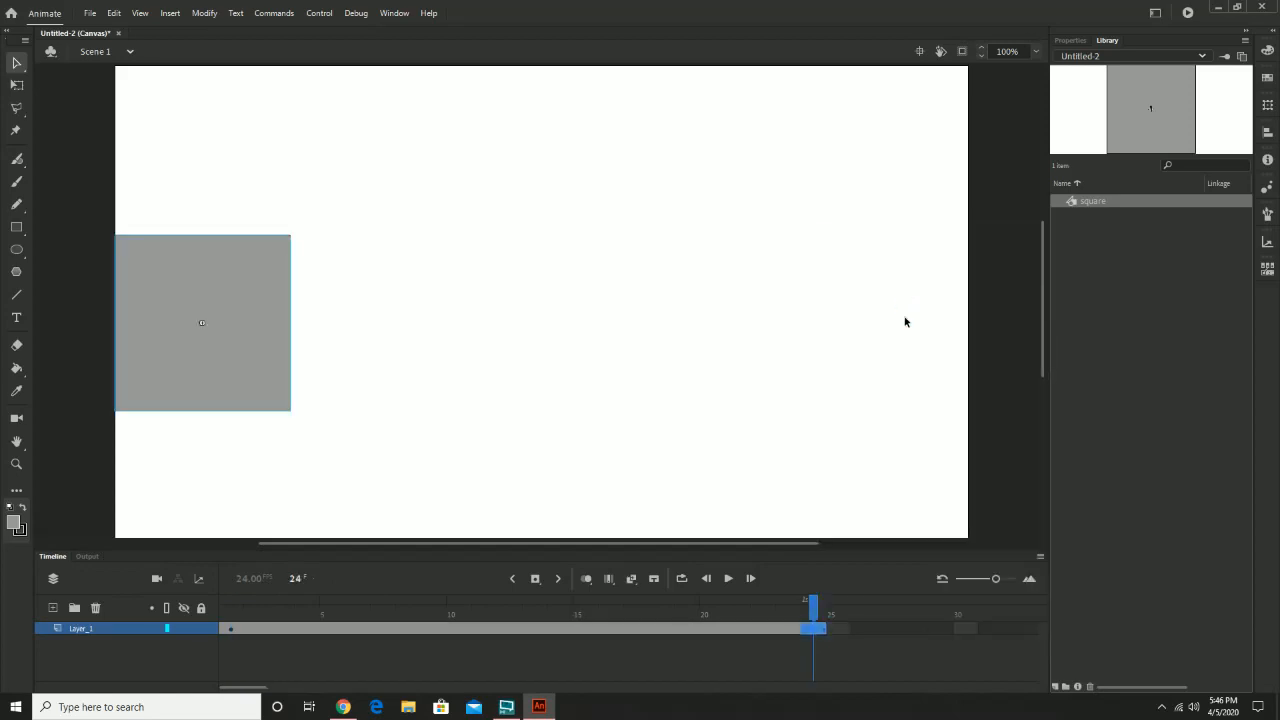
{"action": "left_click_drag", "start_coordinate": [813, 608], "coordinate": [868, 637]}
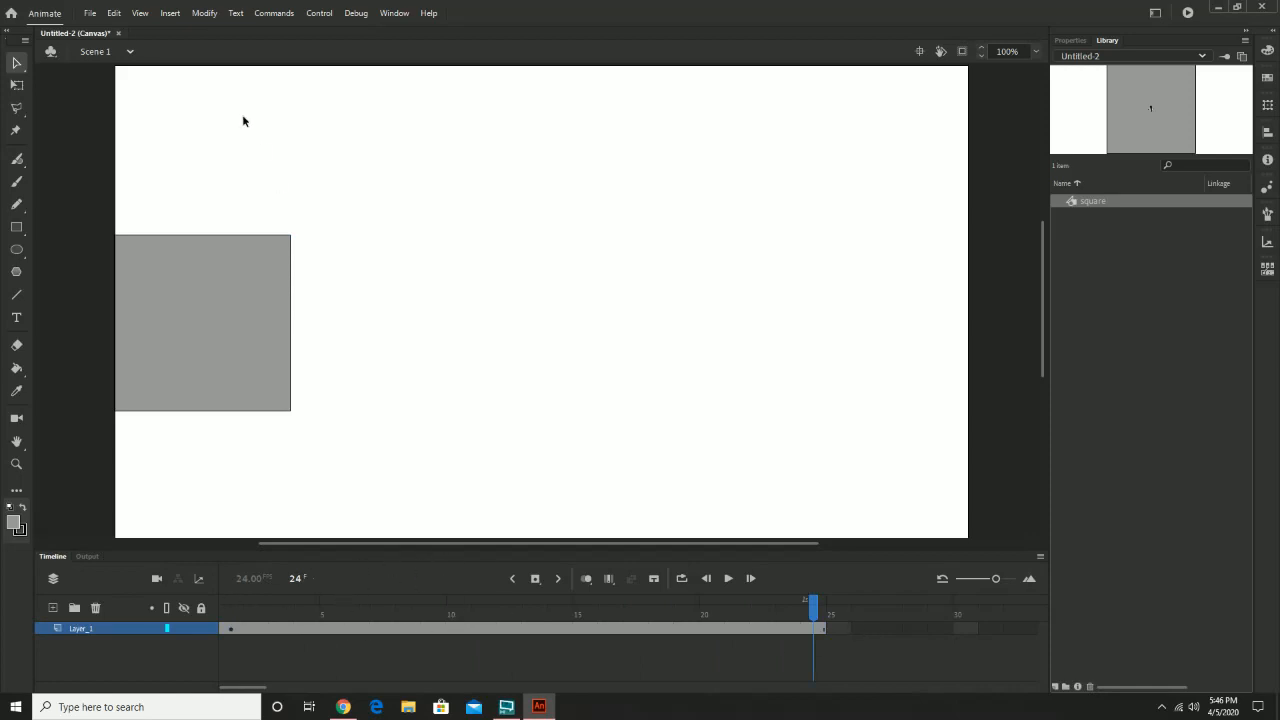
- Try creating a motion tween on Layer_1
{"action": "left_click", "coordinate": [170, 13]}
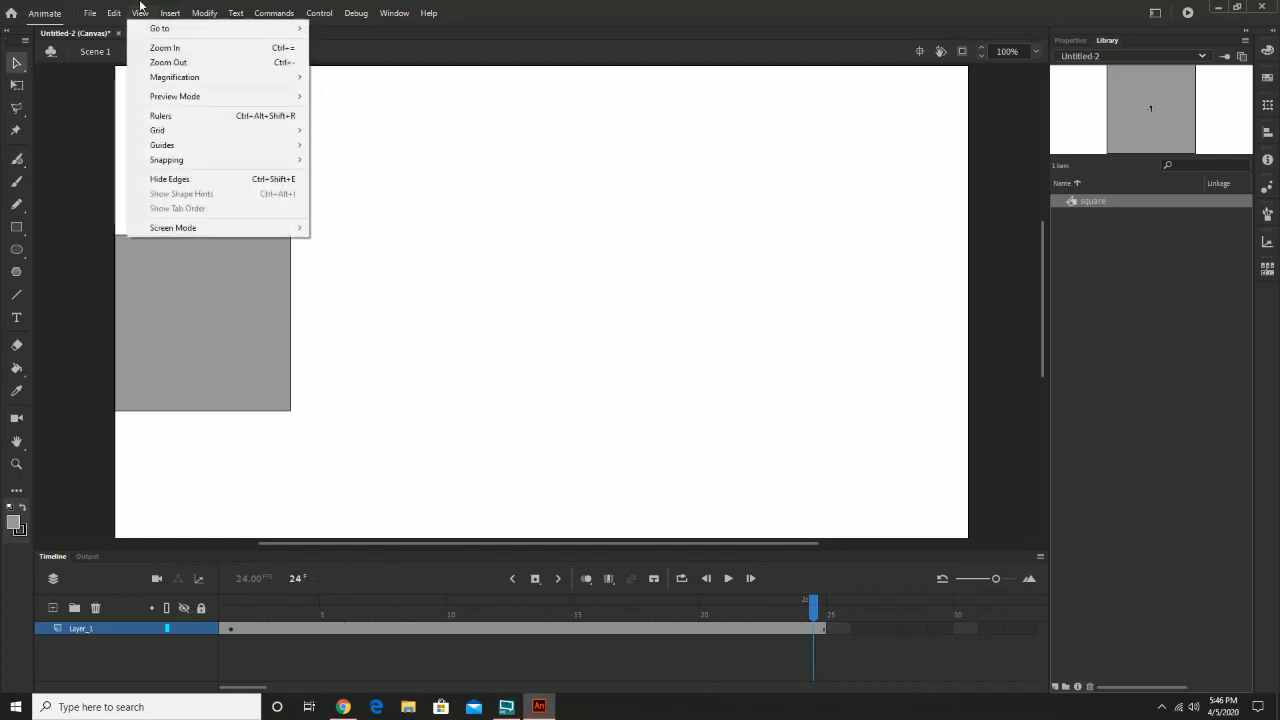
{"action": "left_click", "coordinate": [98, 644]}
{"action": "left_click", "coordinate": [102, 628]}
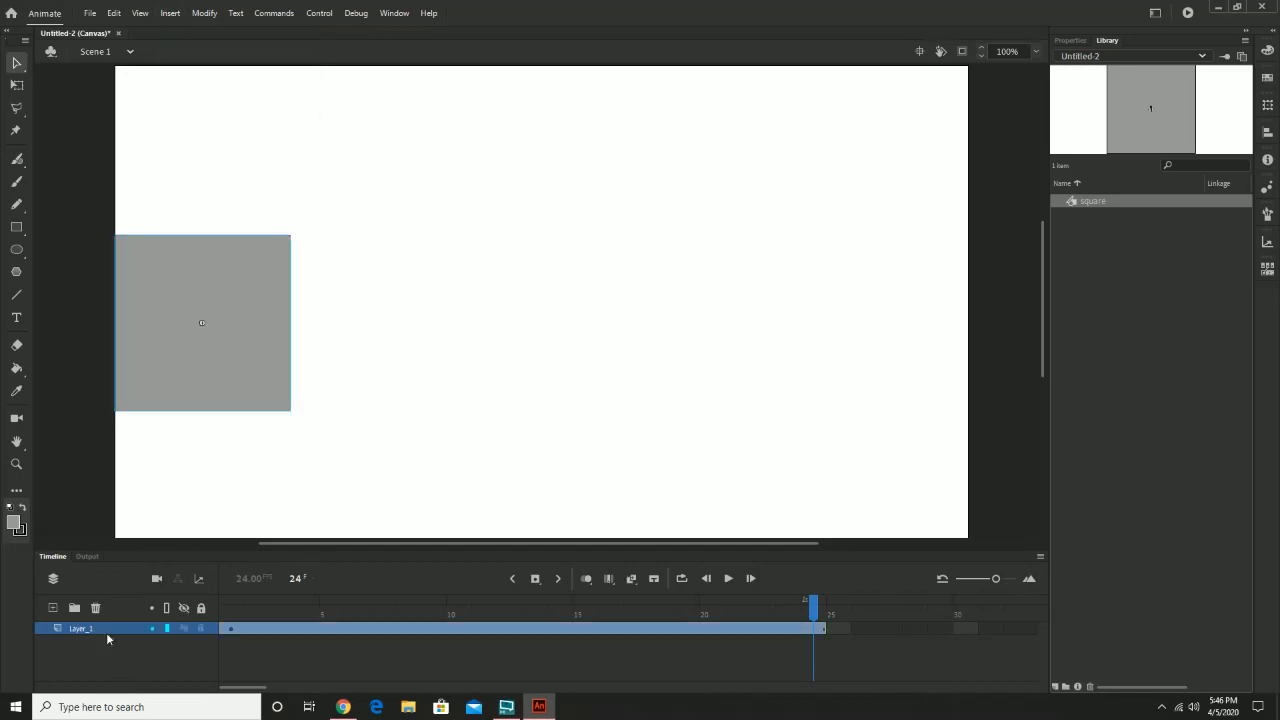
{"action": "left_click", "coordinate": [169, 13]}
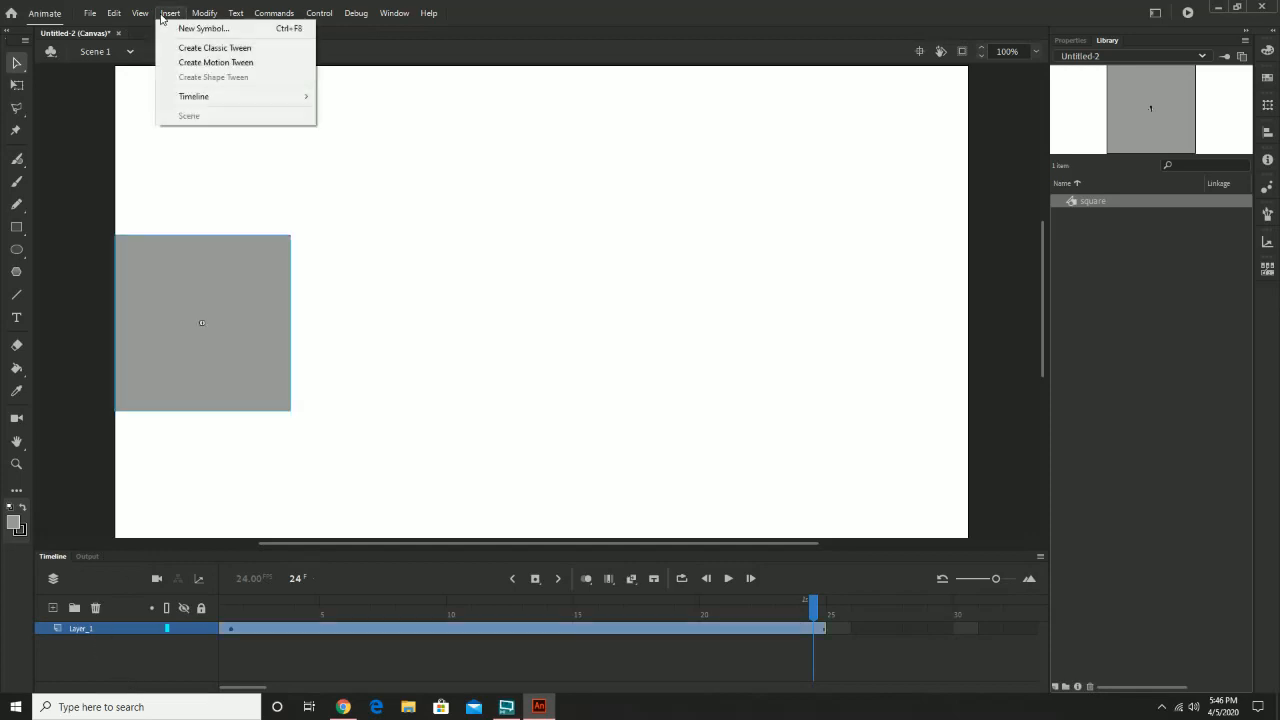
{"action": "left_click", "coordinate": [242, 66]}
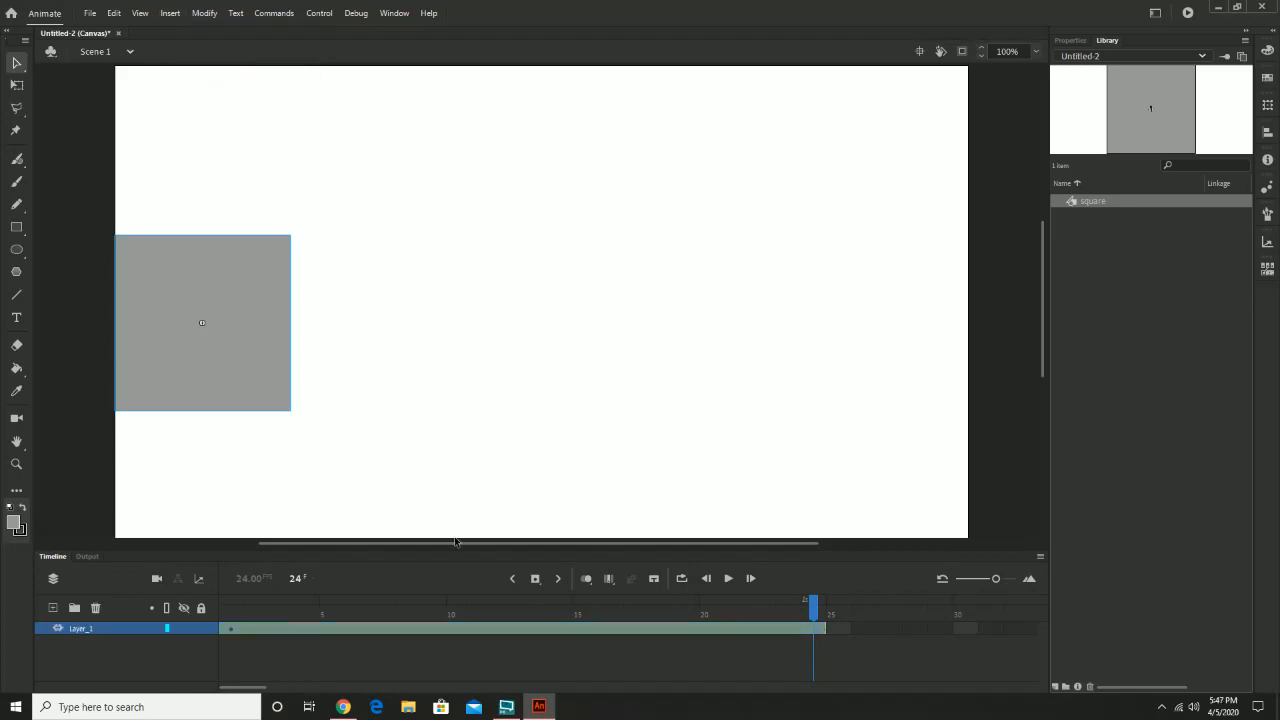
- Select all of Layer_1's frames and apply a motion tween to them
{"action": "left_click", "coordinate": [53, 630]}
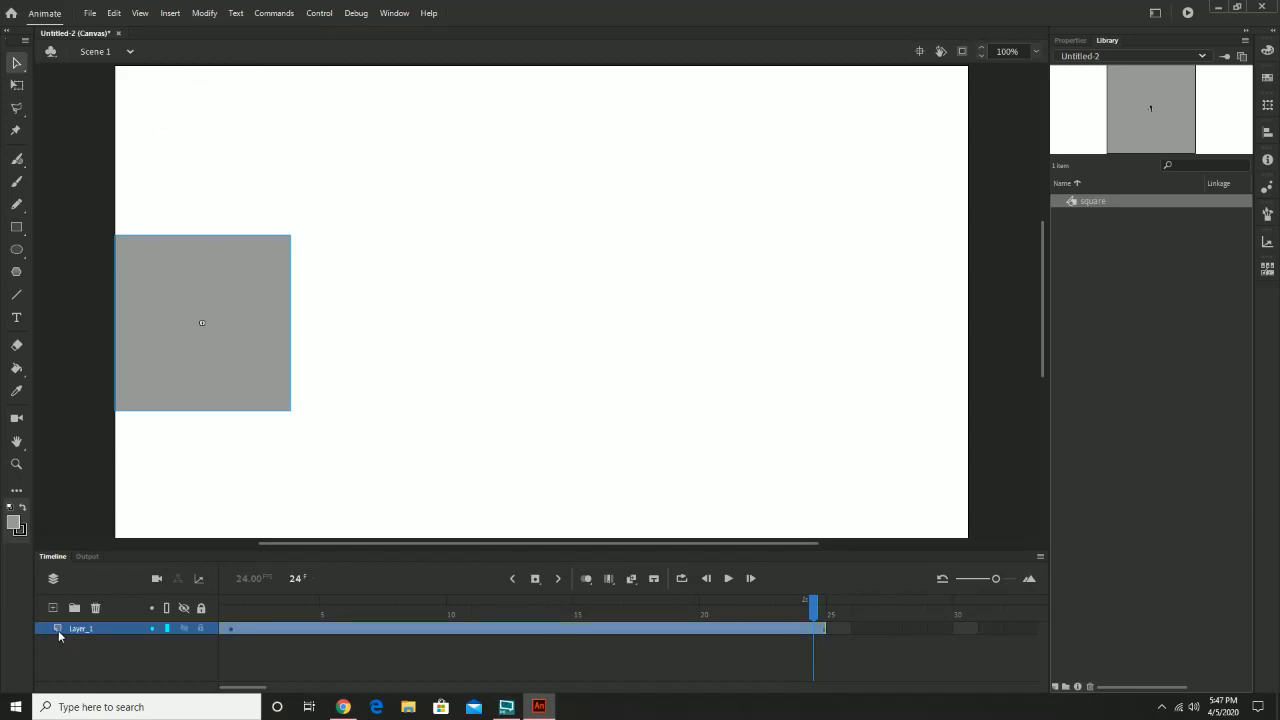
{"action": "left_click", "coordinate": [168, 12]}
{"action": "left_click", "coordinate": [218, 66]}
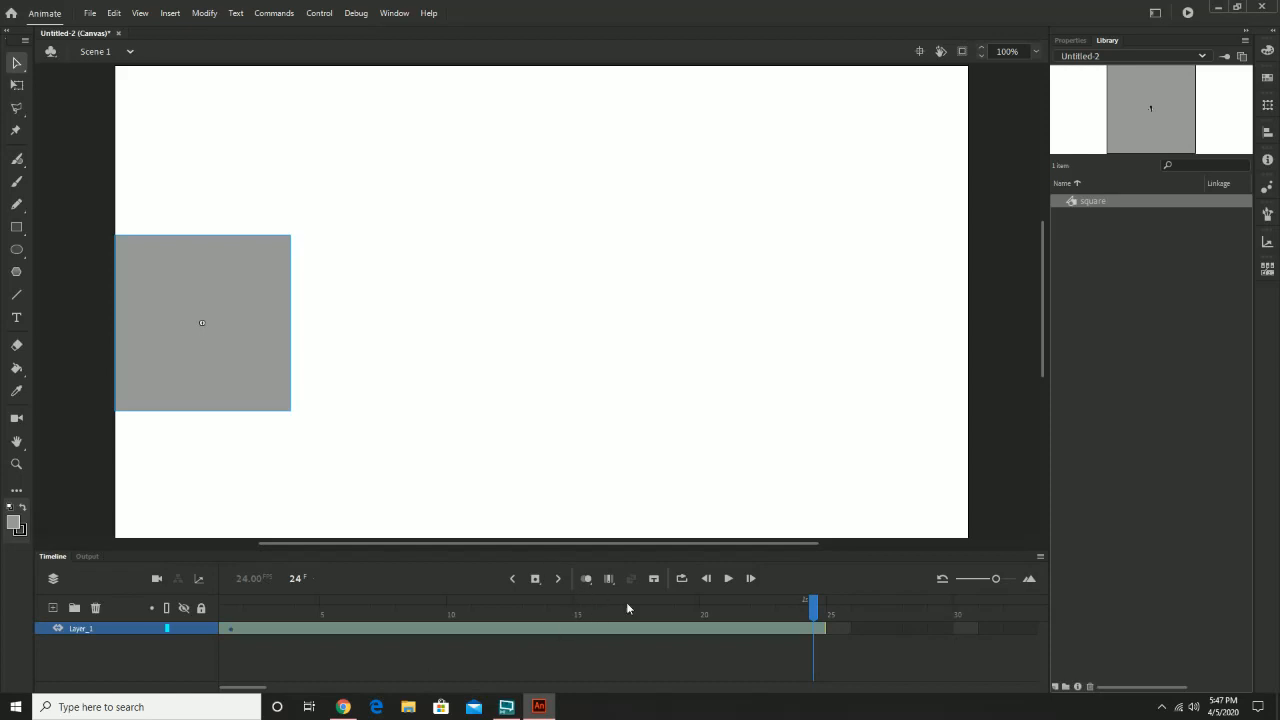
- Animate the square across the stage by moving it horizontally to the right edge at frame 24
{"action": "left_click_drag", "start_coordinate": [785, 612], "coordinate": [215, 658]}
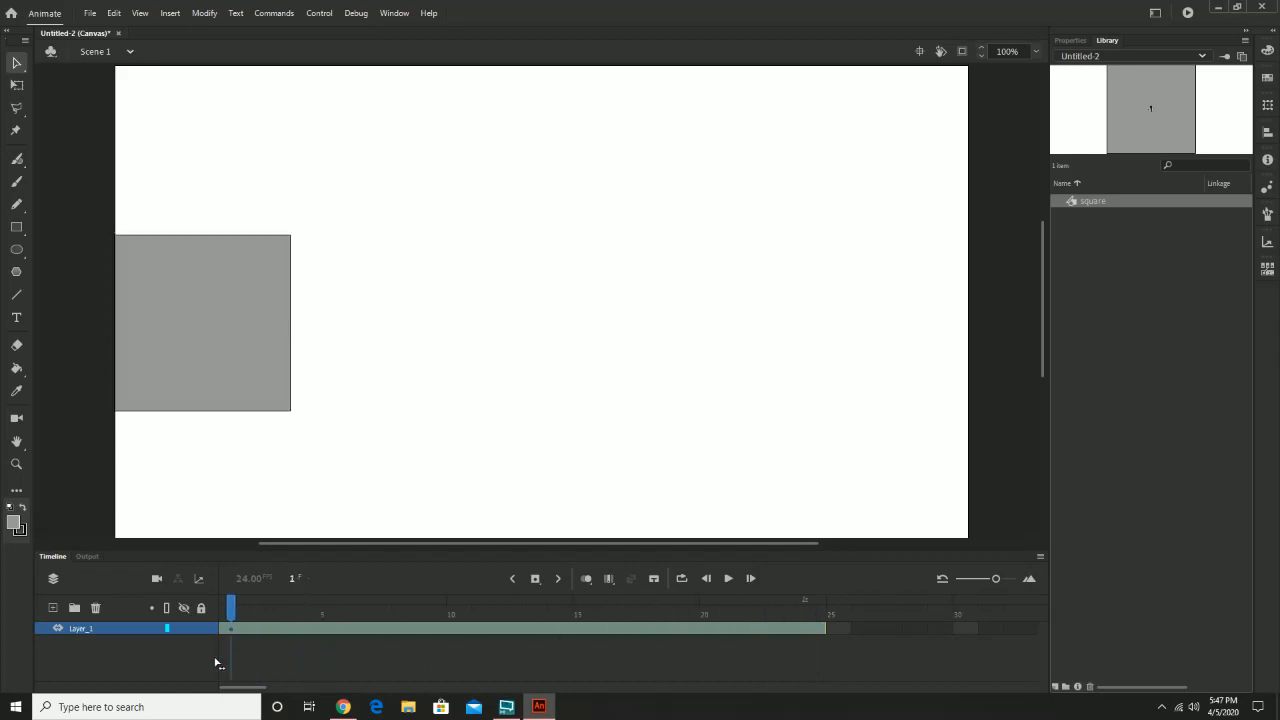
{"action": "left_click", "coordinate": [250, 629]}
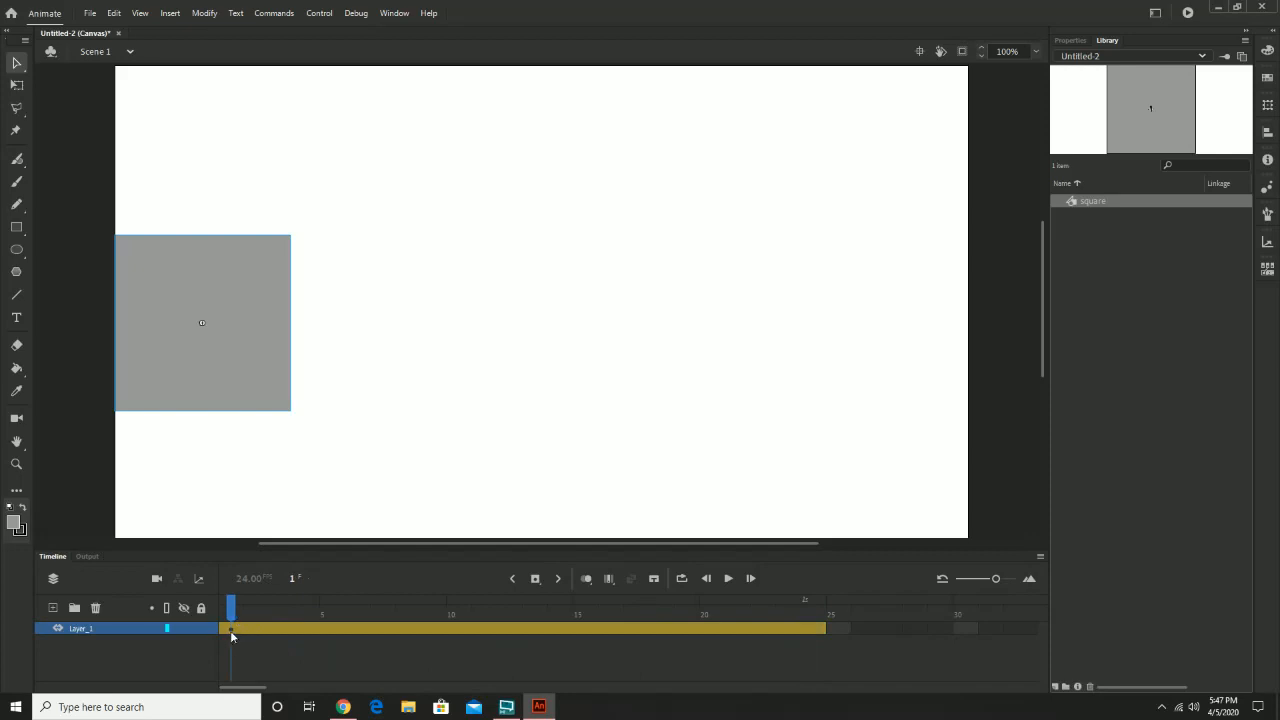
{"action": "left_click_drag", "start_coordinate": [230, 630], "coordinate": [816, 633]}
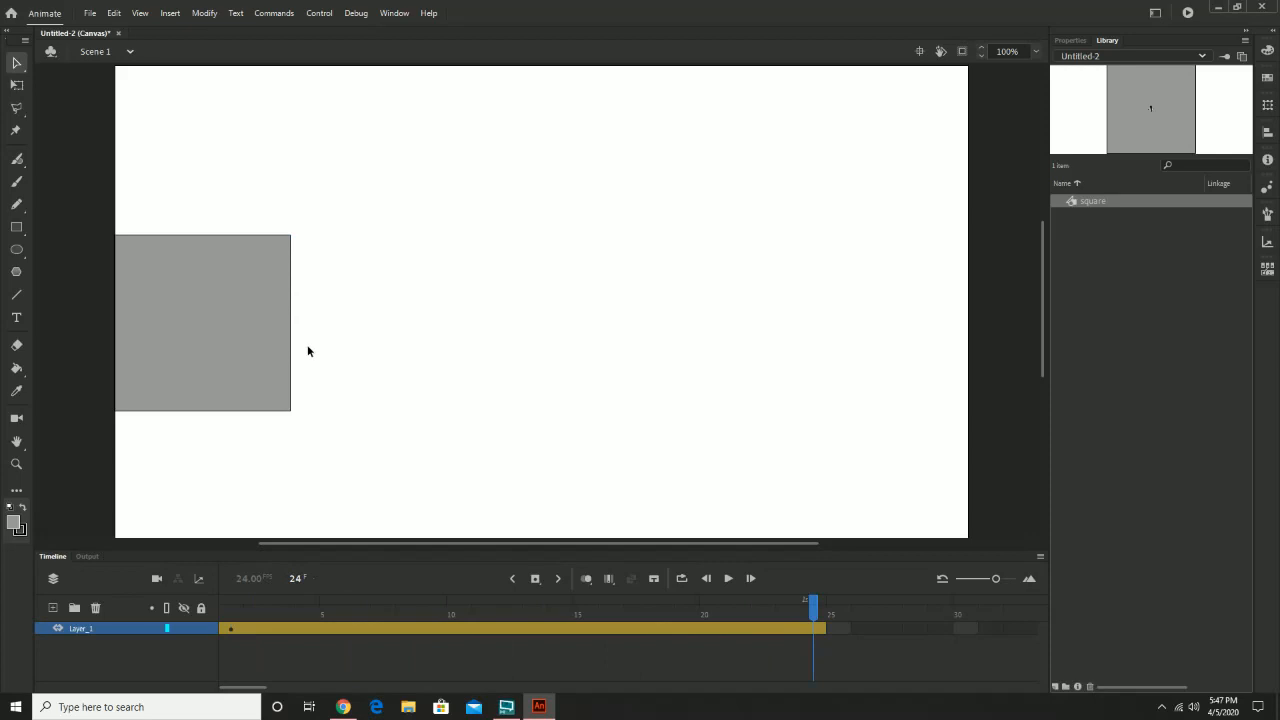
{"action": "left_click_drag", "start_coordinate": [205, 355], "coordinate": [880, 356]}
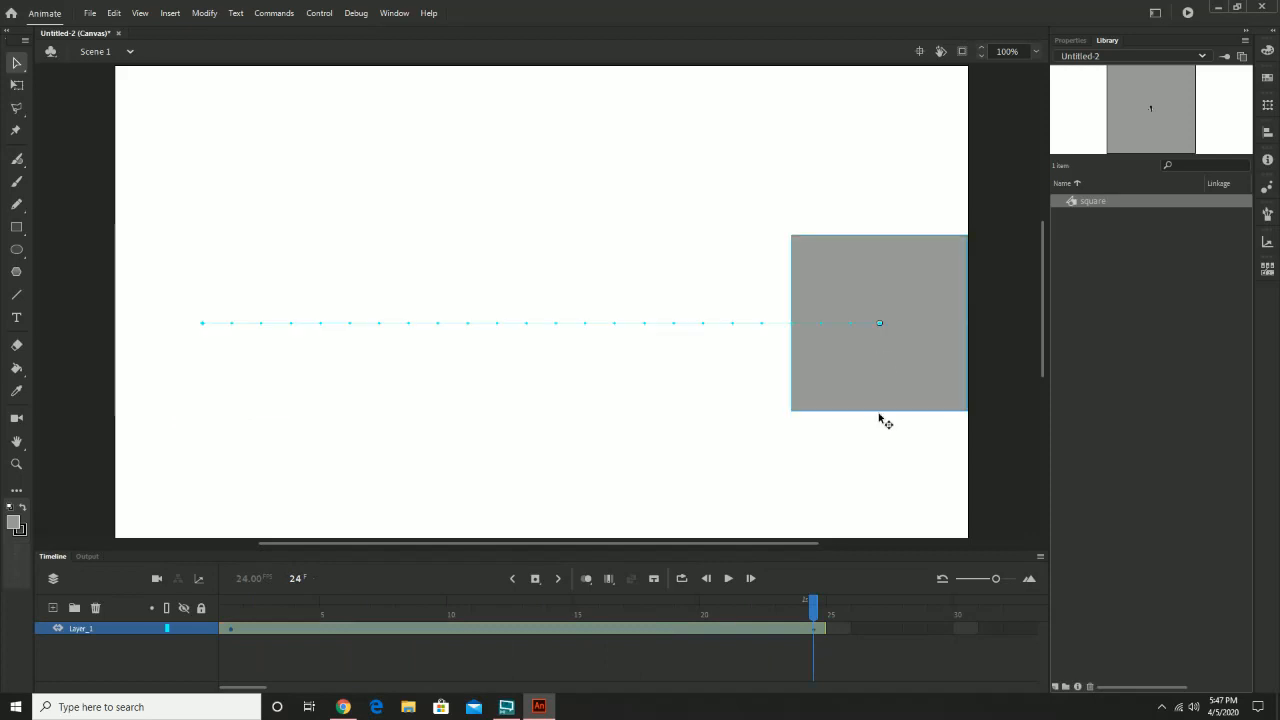
- Review the square's motion from frame 1 and stop at the tween's midpoint, frame 12
{"action": "left_click_drag", "start_coordinate": [814, 617], "coordinate": [173, 694]}
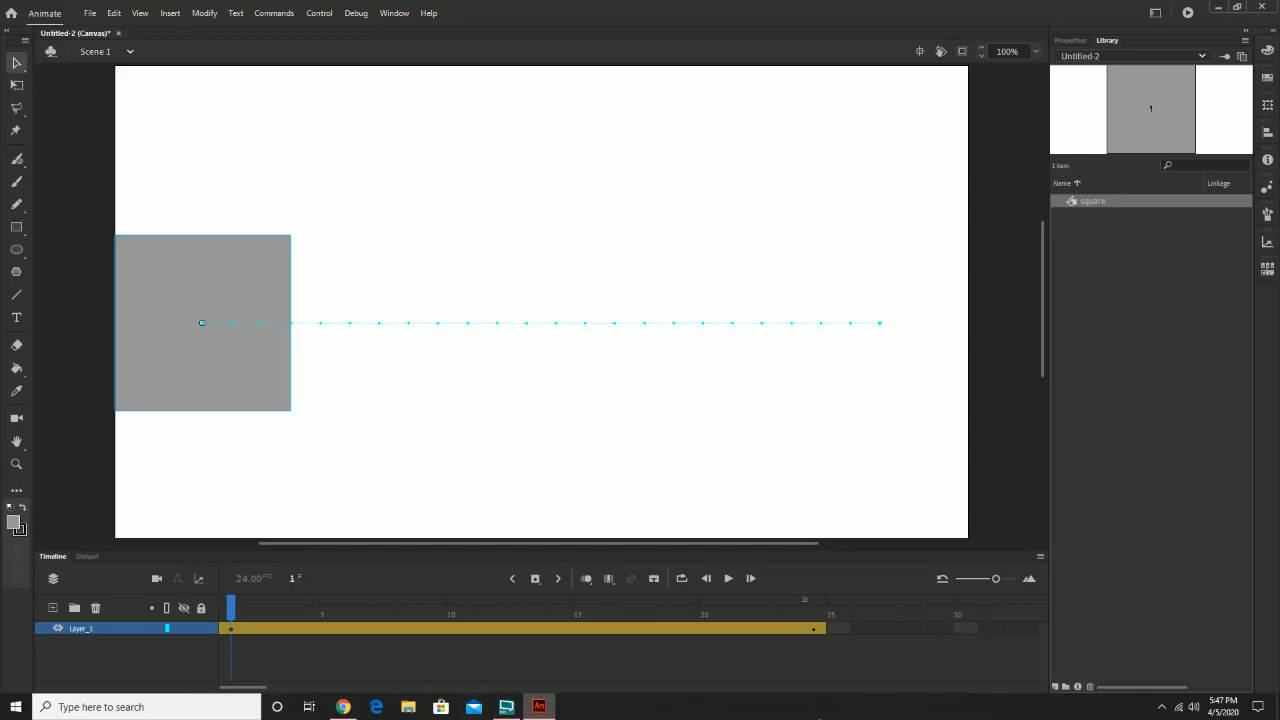
{"action": "left_click", "coordinate": [493, 617]}
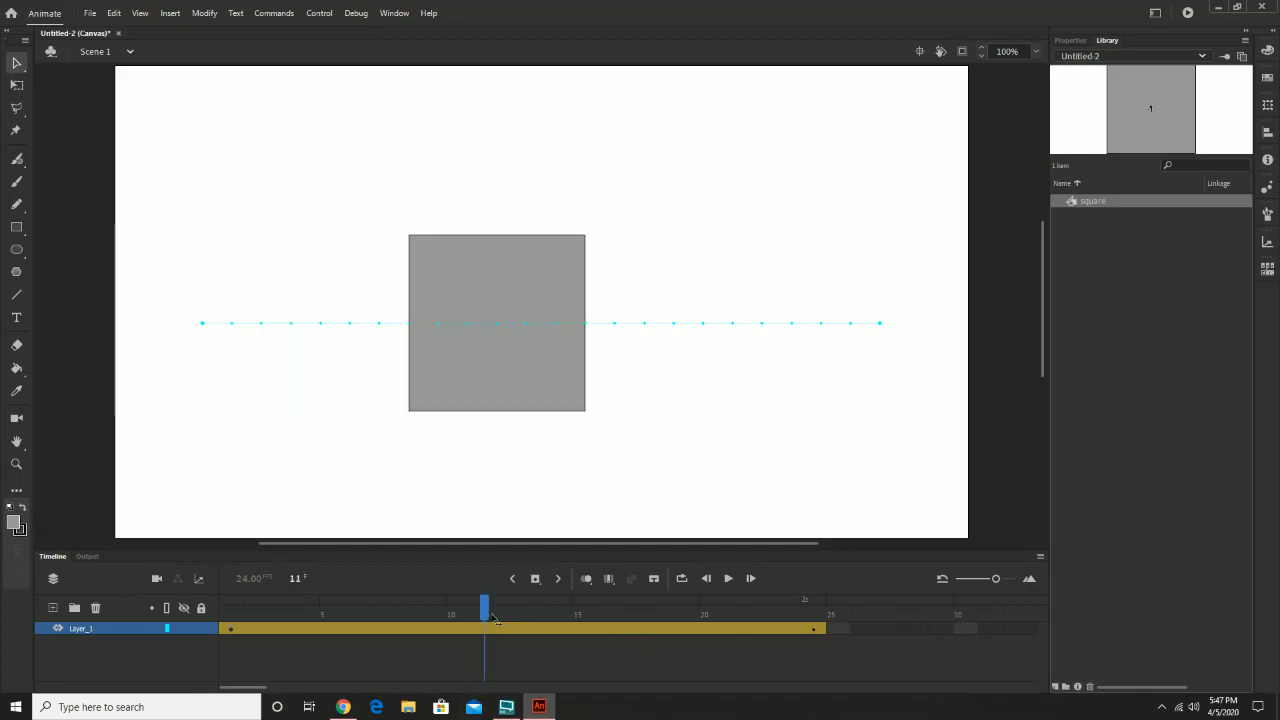
{"action": "left_click", "coordinate": [508, 617]}
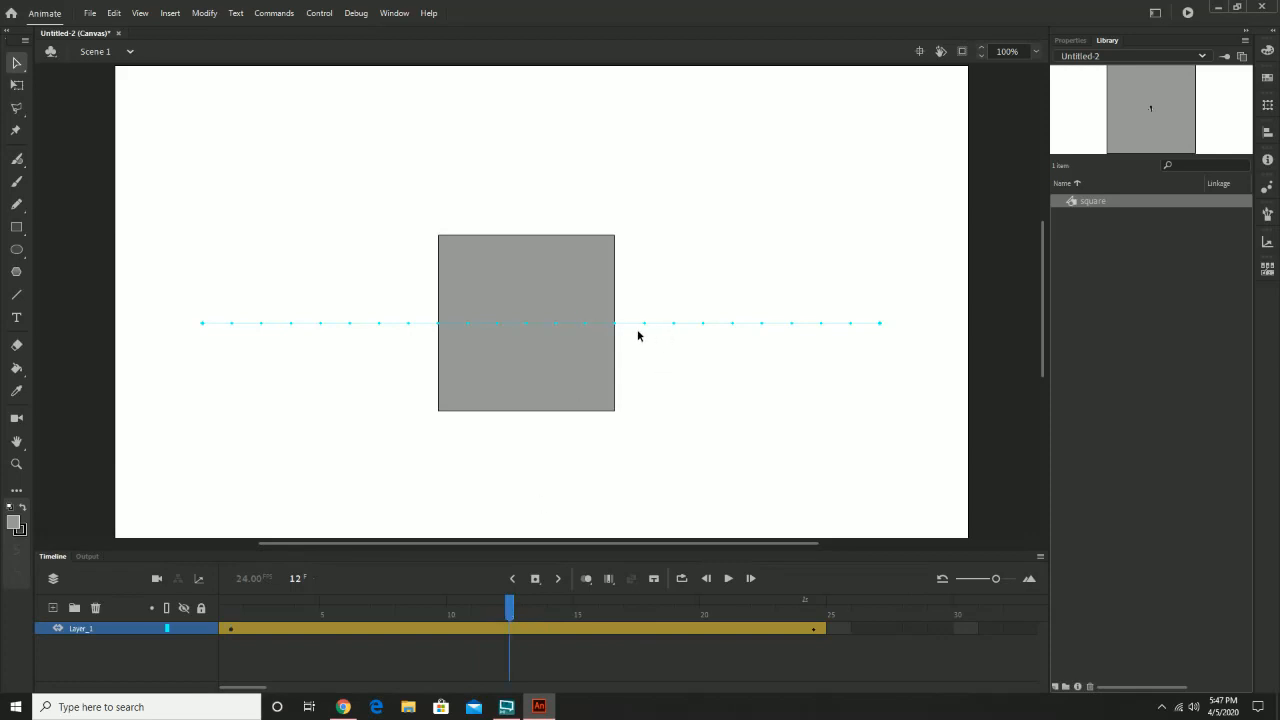
- Raise the square to the stage's upper edge at frame 12 and play the tween from frame 1
{"action": "left_click_drag", "start_coordinate": [536, 369], "coordinate": [534, 205]}
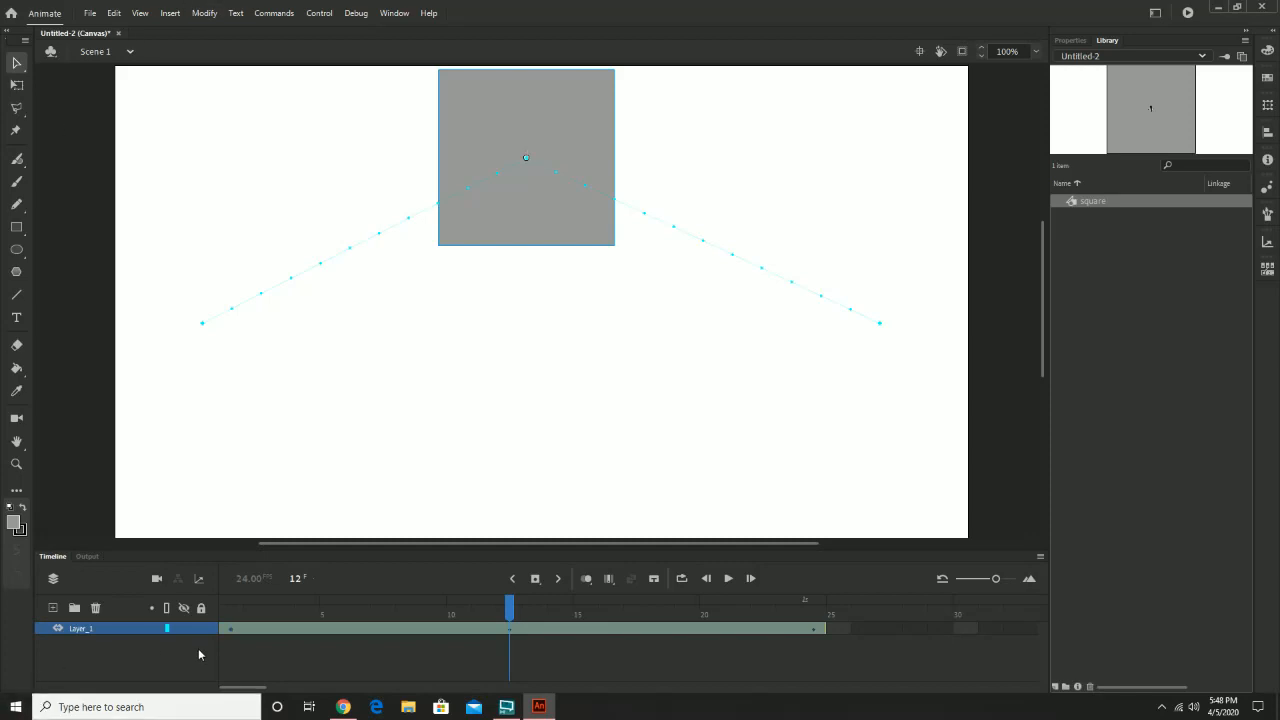
{"action": "left_click", "coordinate": [231, 628]}
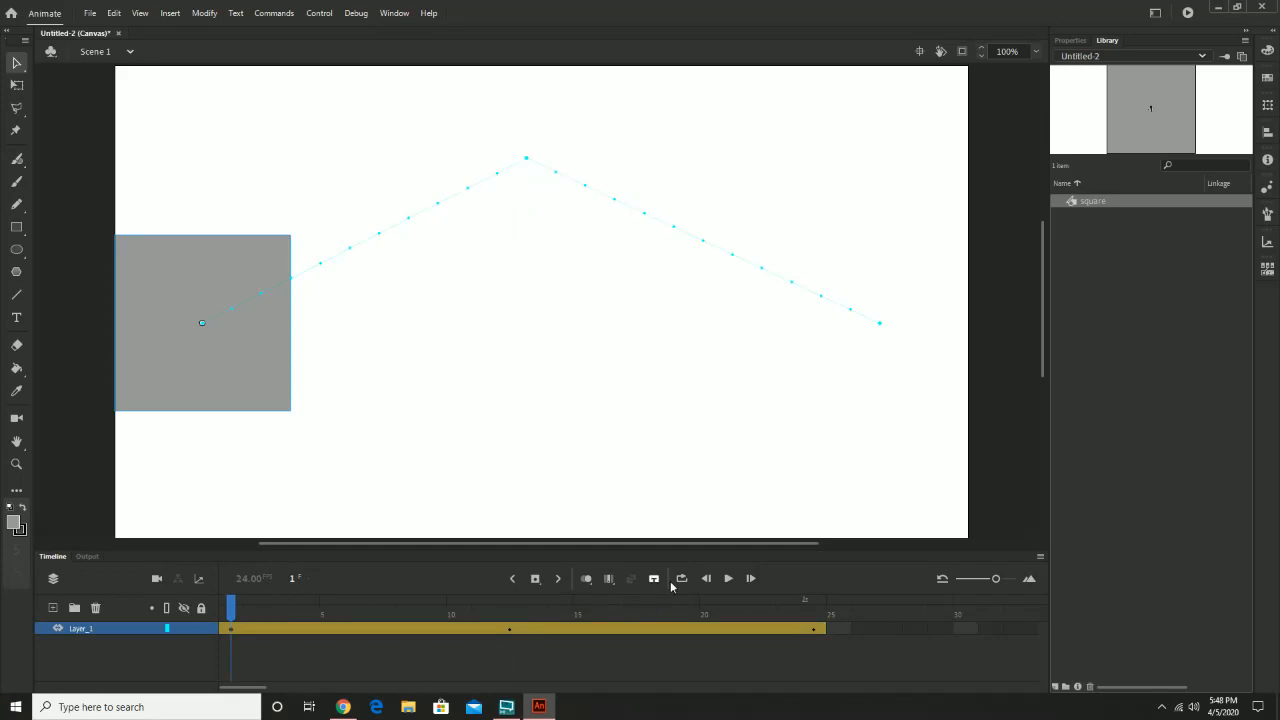
{"action": "left_click", "coordinate": [729, 578]}
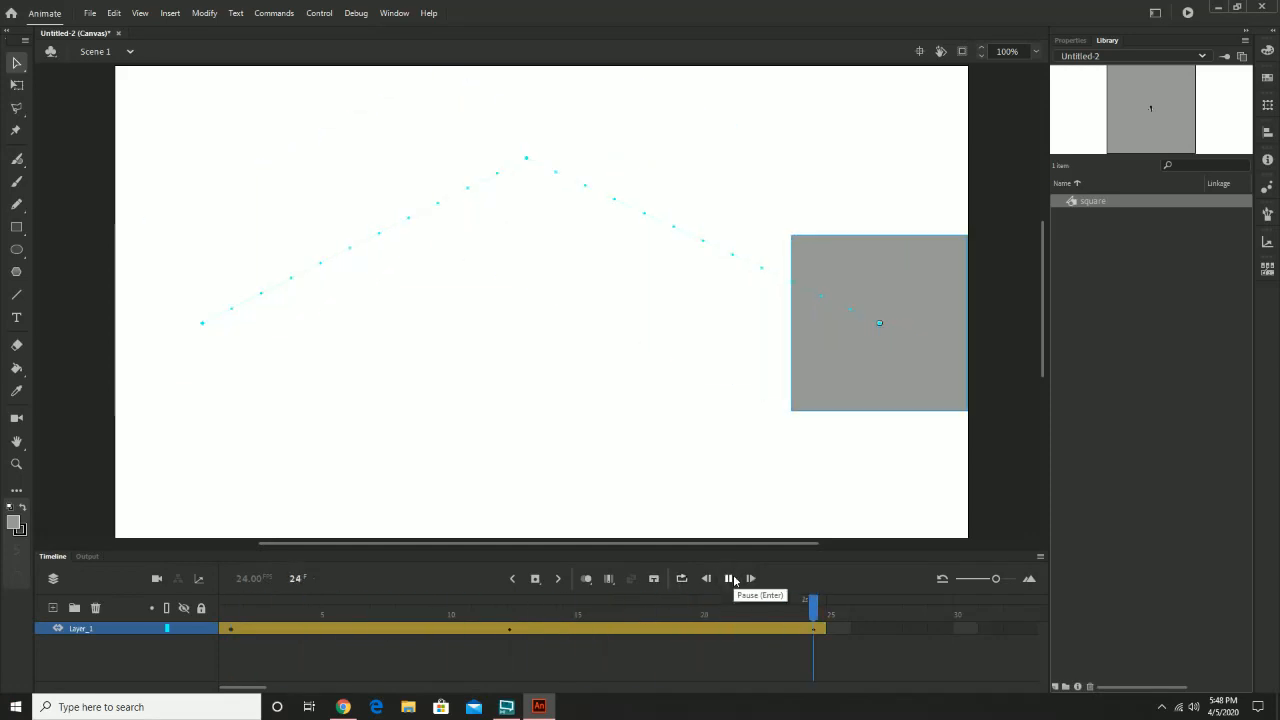
{"action": "left_click", "coordinate": [729, 578]}
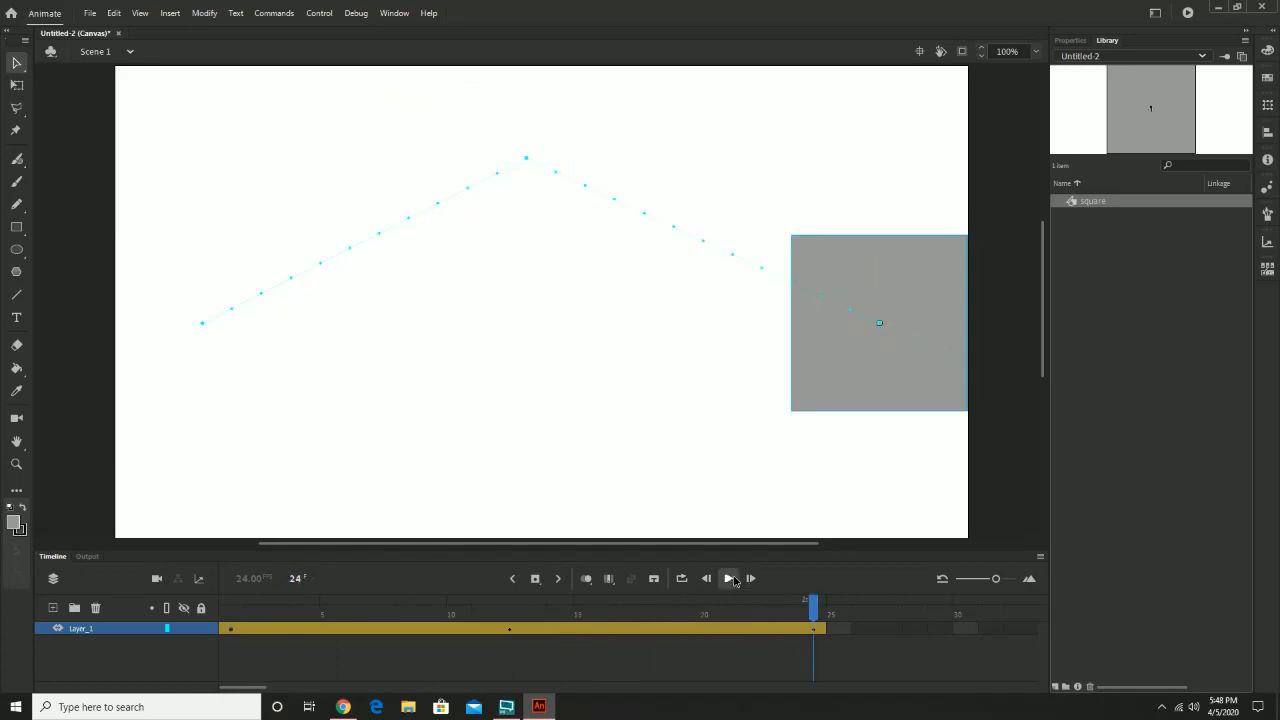
{"action": "left_click", "coordinate": [730, 578]}
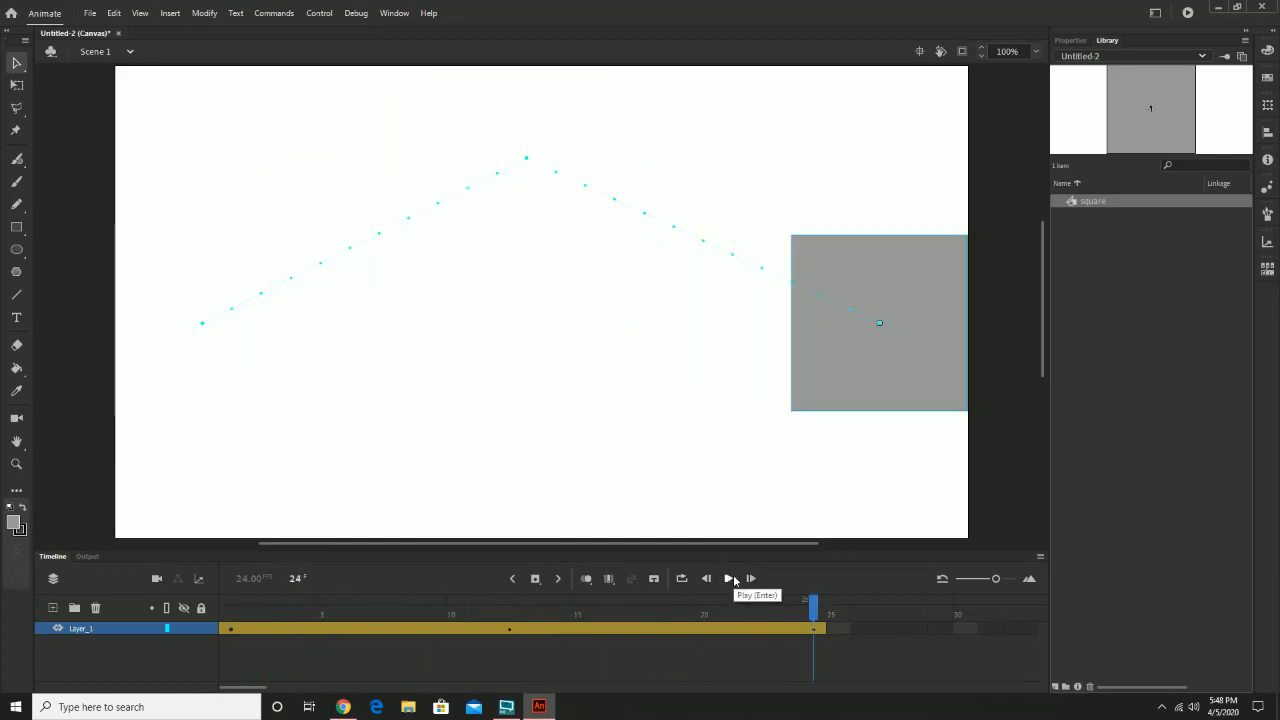
{"action": "left_click", "coordinate": [731, 579]}
- Scrub the tween around frames 12 to 15 and return to frame 1
{"action": "left_click", "coordinate": [511, 613]}
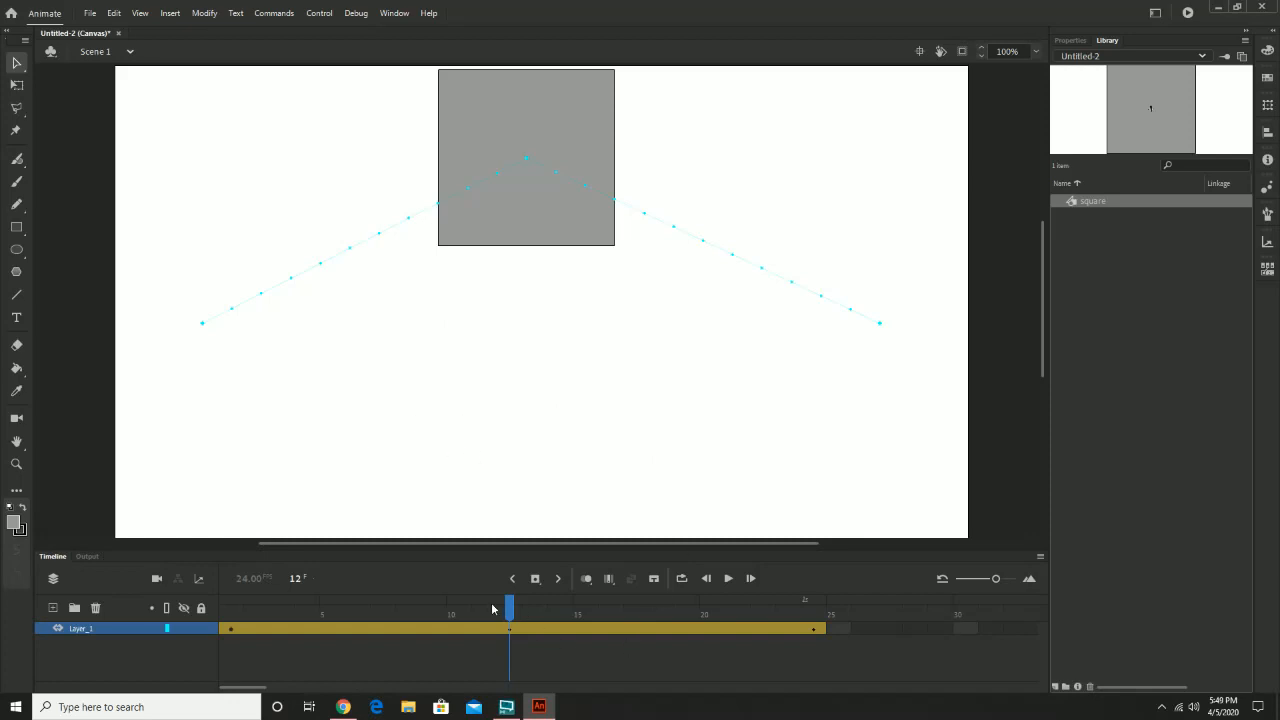
{"action": "left_click_drag", "start_coordinate": [509, 606], "coordinate": [535, 606]}
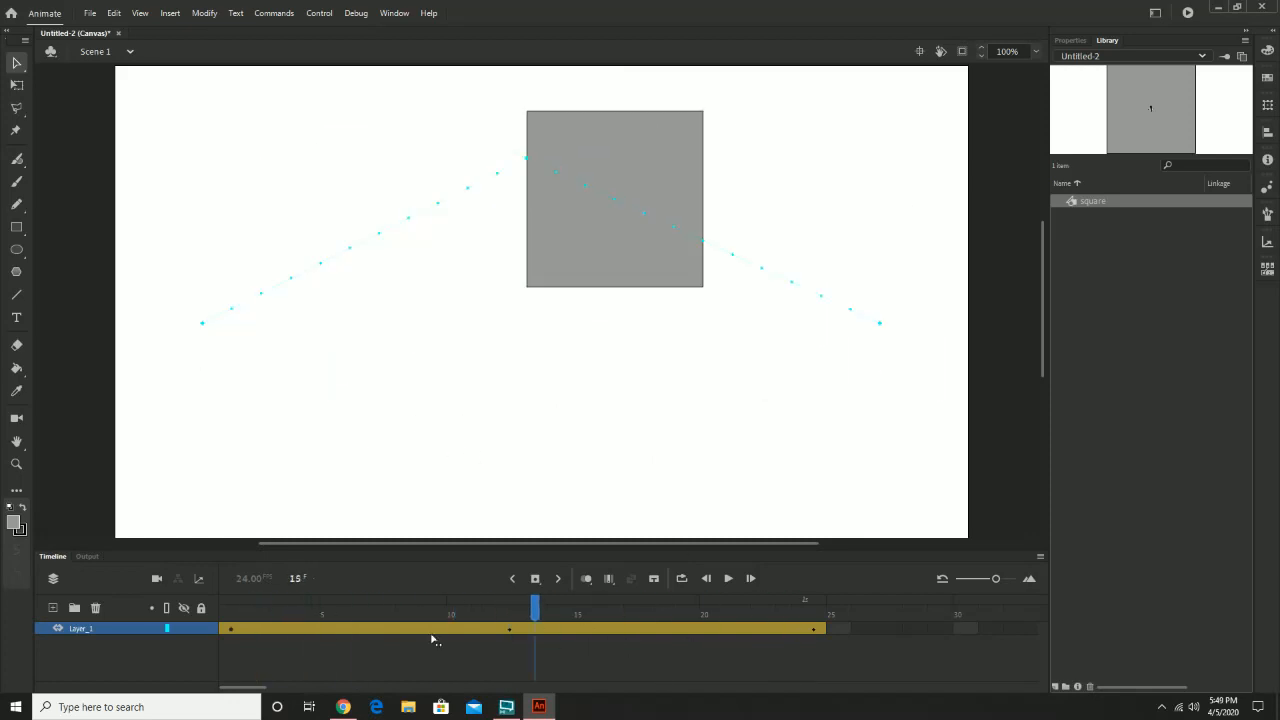
{"action": "left_click_drag", "start_coordinate": [431, 638], "coordinate": [104, 641]}
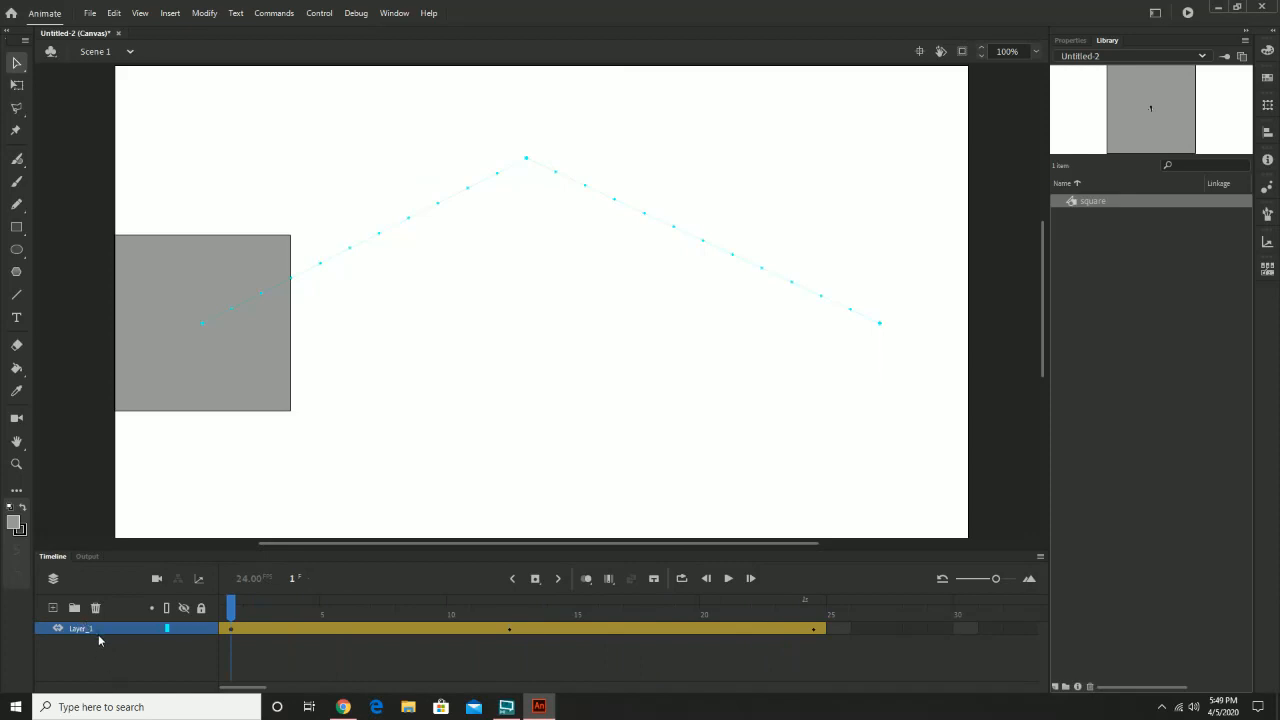
- Rename Layer_1 as position
{"action": "double_click", "coordinate": [79, 627]}
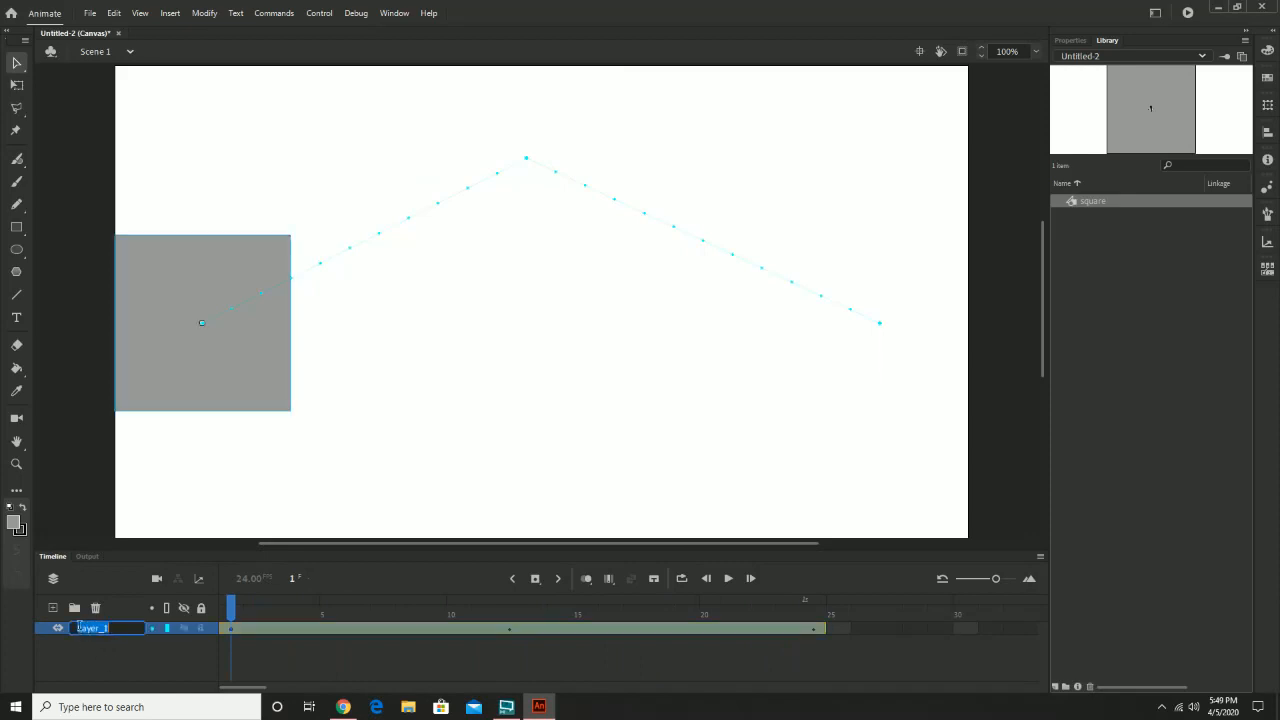
{"action": "key", "text": "BackSpace"}
{"action": "type", "text": "square"}
{"action": "key", "text": "BackSpace"}
{"action": "key", "text": "BackSpace"}
{"action": "key", "text": "BackSpace"}
{"action": "key", "text": "BackSpace"}
{"action": "key", "text": "BackSpace"}
{"action": "key", "text": "BackSpace"}
{"action": "type", "text": "position"}
{"action": "key", "text": "Return"}
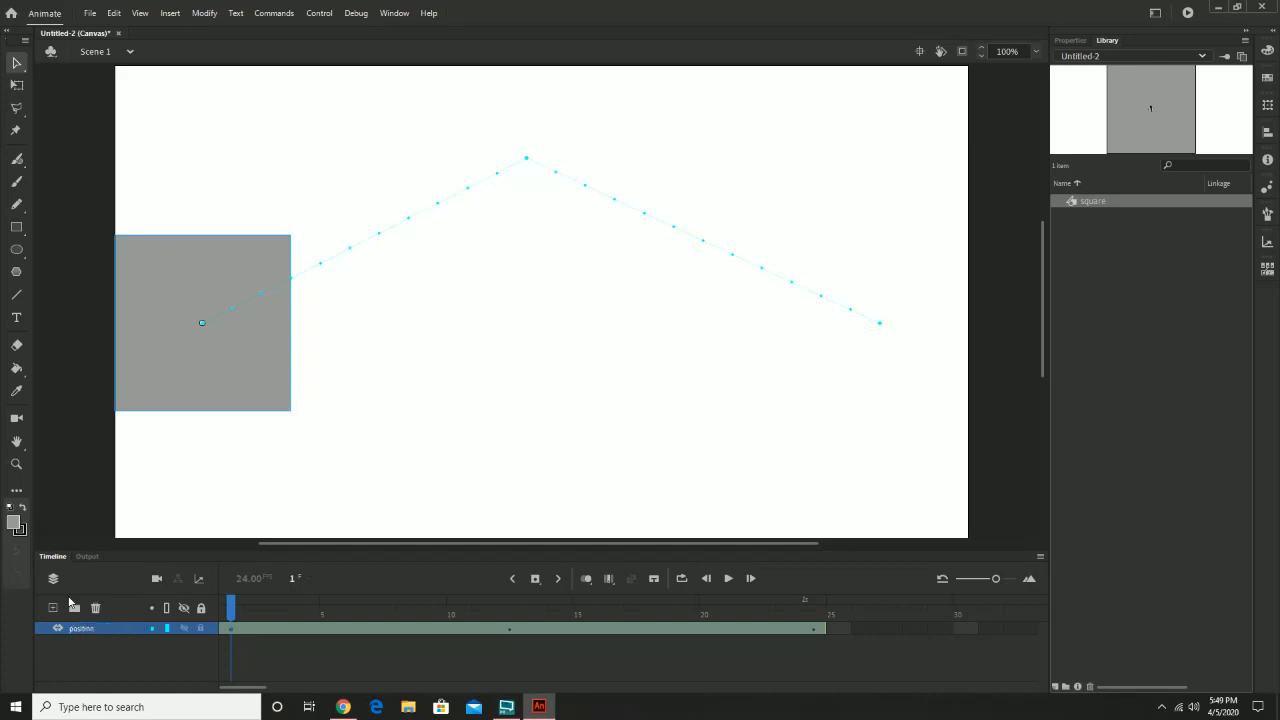
- Add a new layer above the position layer and hide the position layer
{"action": "left_click", "coordinate": [53, 607]}
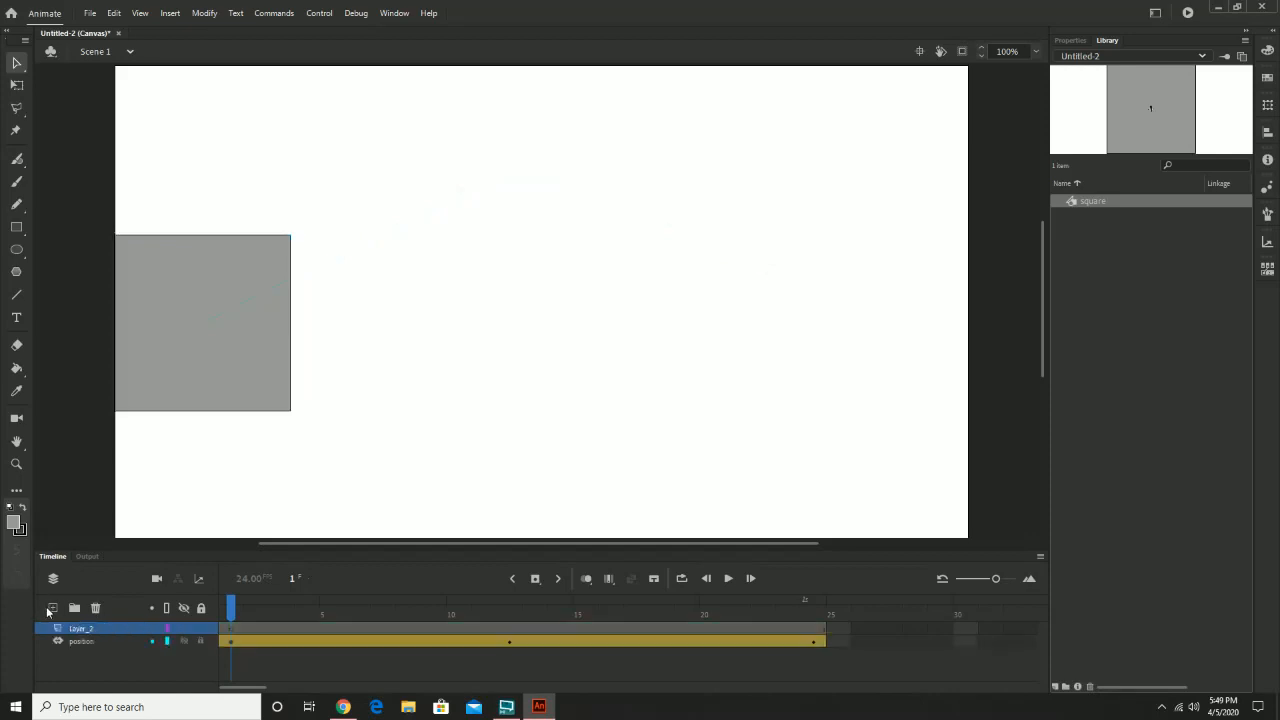
{"action": "left_click", "coordinate": [184, 641]}
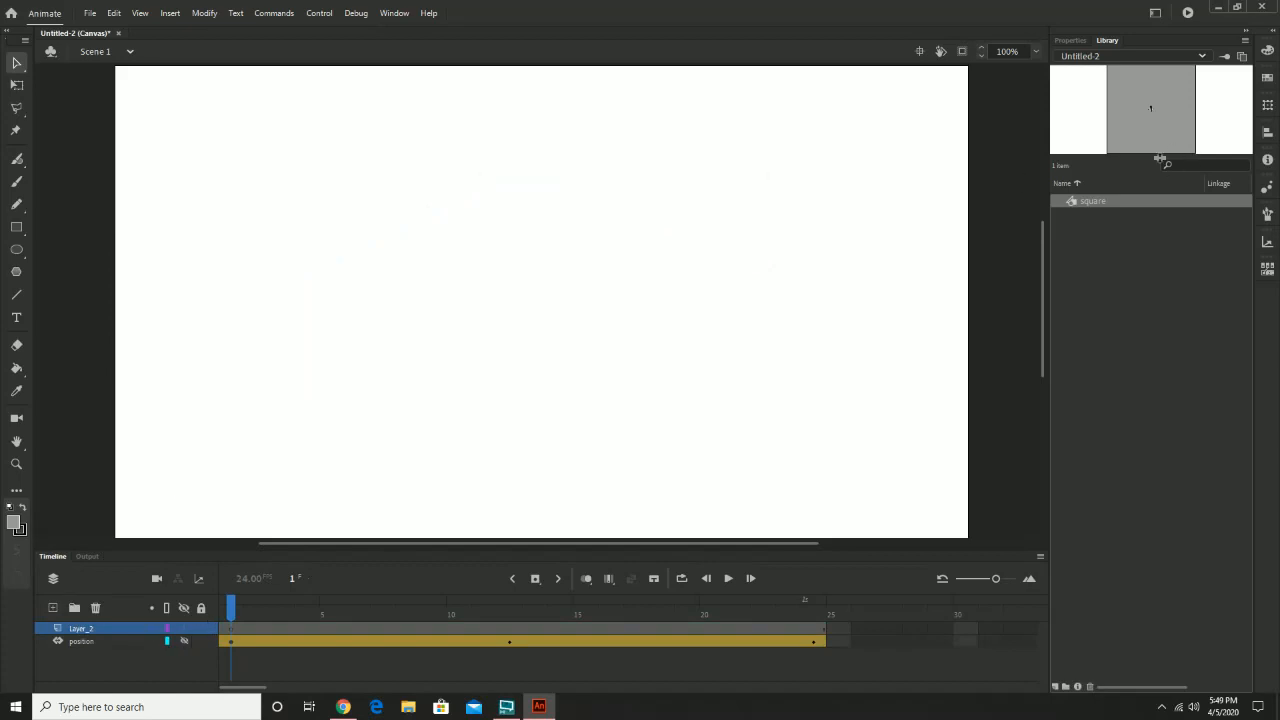
- Place an instance of the square symbol on Layer_2 near the stage's lower middle and create a motion tween for it
{"action": "left_click_drag", "start_coordinate": [1103, 200], "coordinate": [542, 424]}
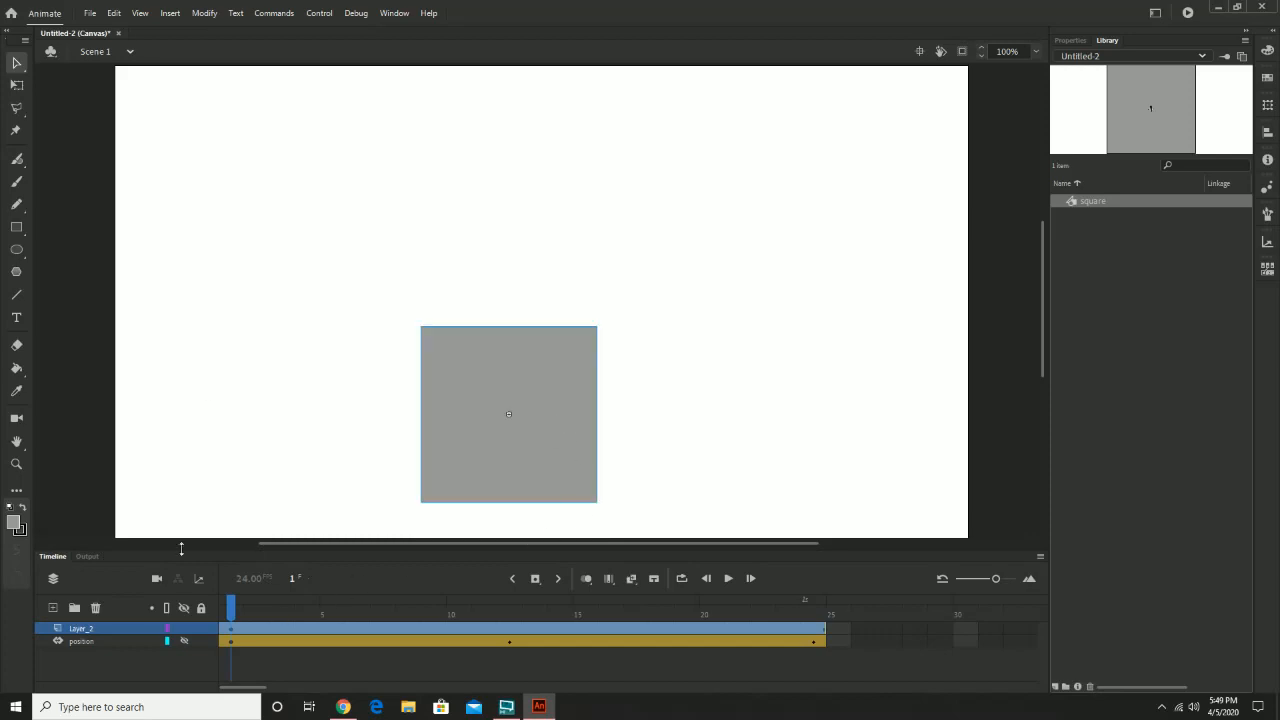
{"action": "left_click", "coordinate": [169, 13]}
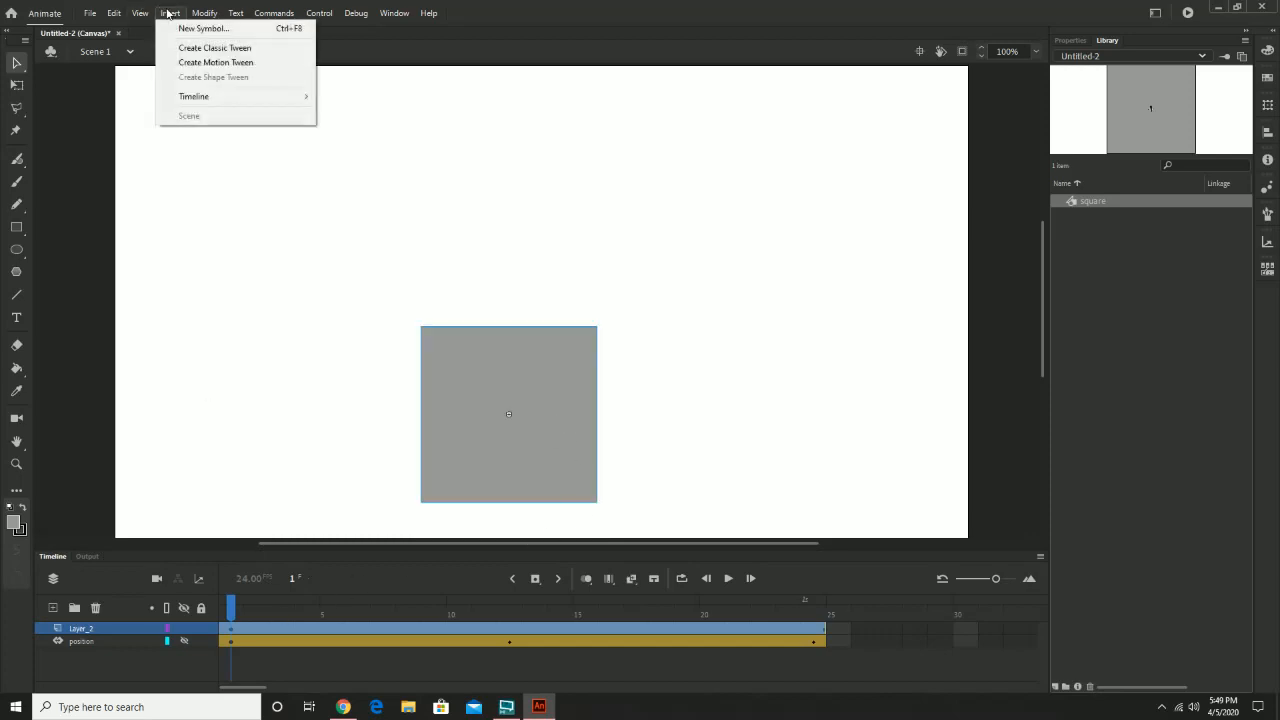
{"action": "left_click", "coordinate": [212, 63]}
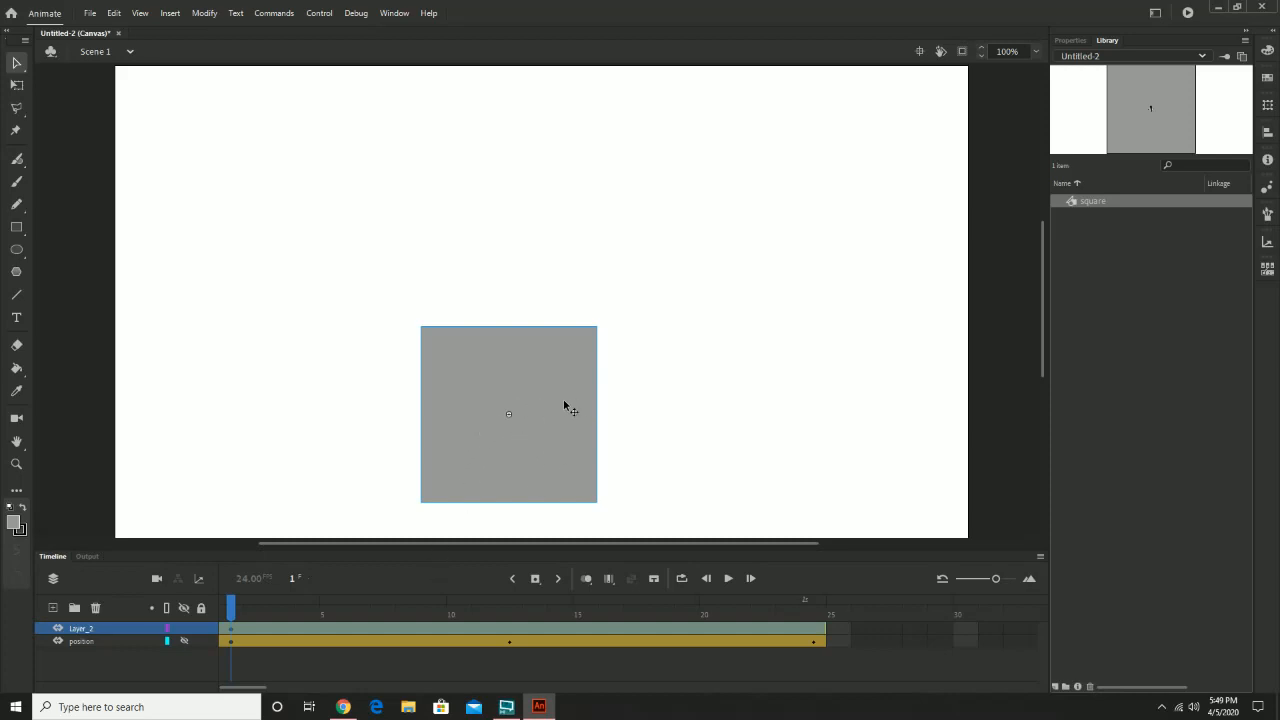
- Try rotating the square about its centre with Free Transform, undo it, and place its transformation point midway along its bottom edge
{"action": "left_click", "coordinate": [17, 85]}
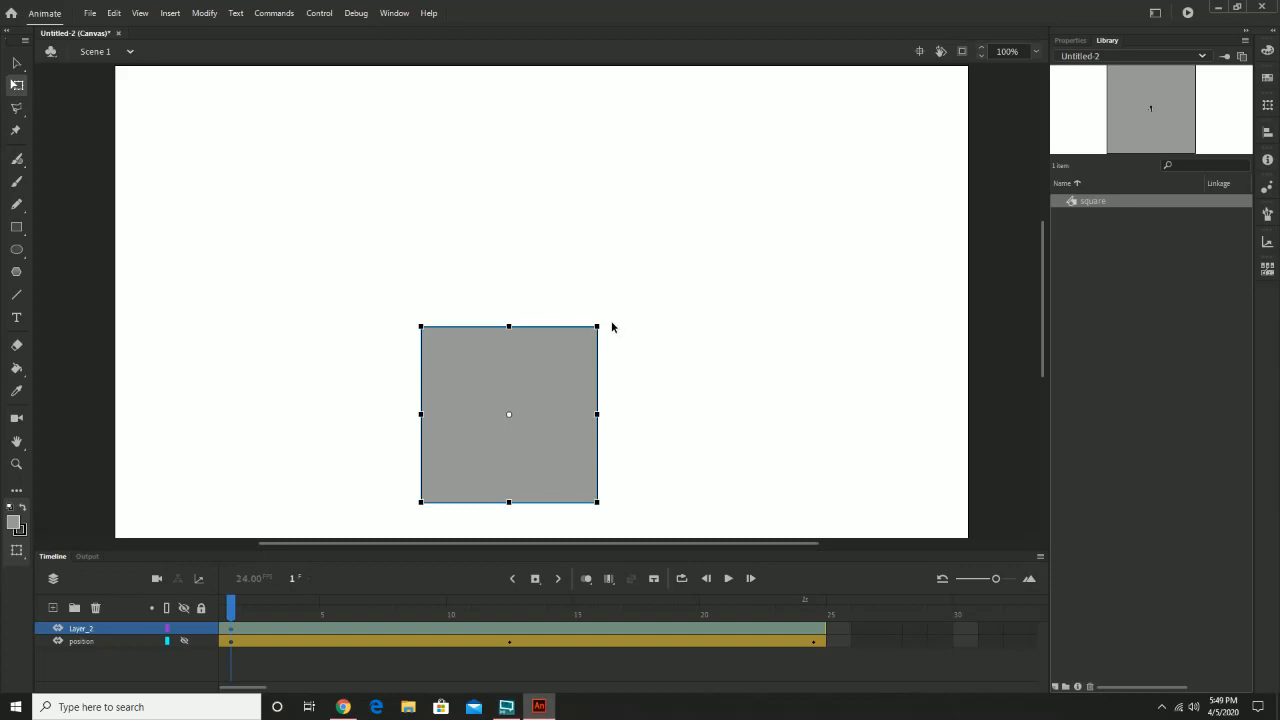
{"action": "left_click_drag", "start_coordinate": [602, 327], "coordinate": [680, 366]}
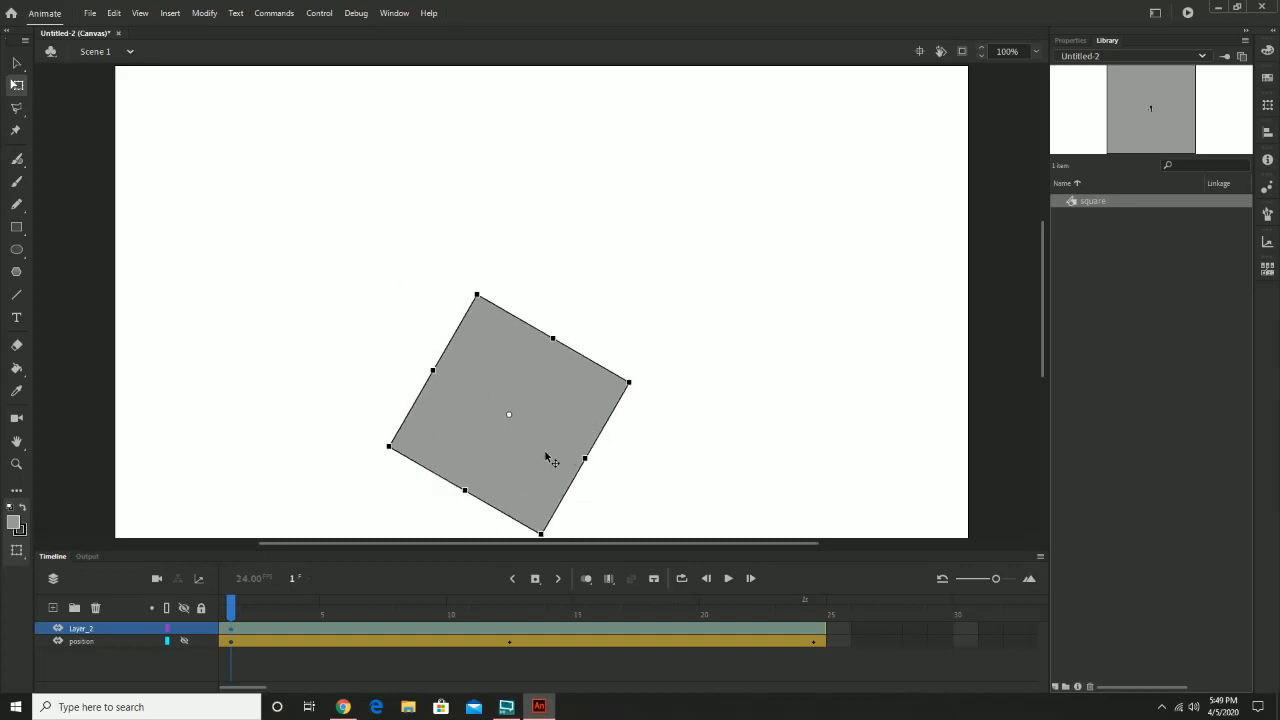
{"action": "key", "text": "ctrl+z"}
{"action": "left_click_drag", "start_coordinate": [639, 451], "coordinate": [634, 408]}
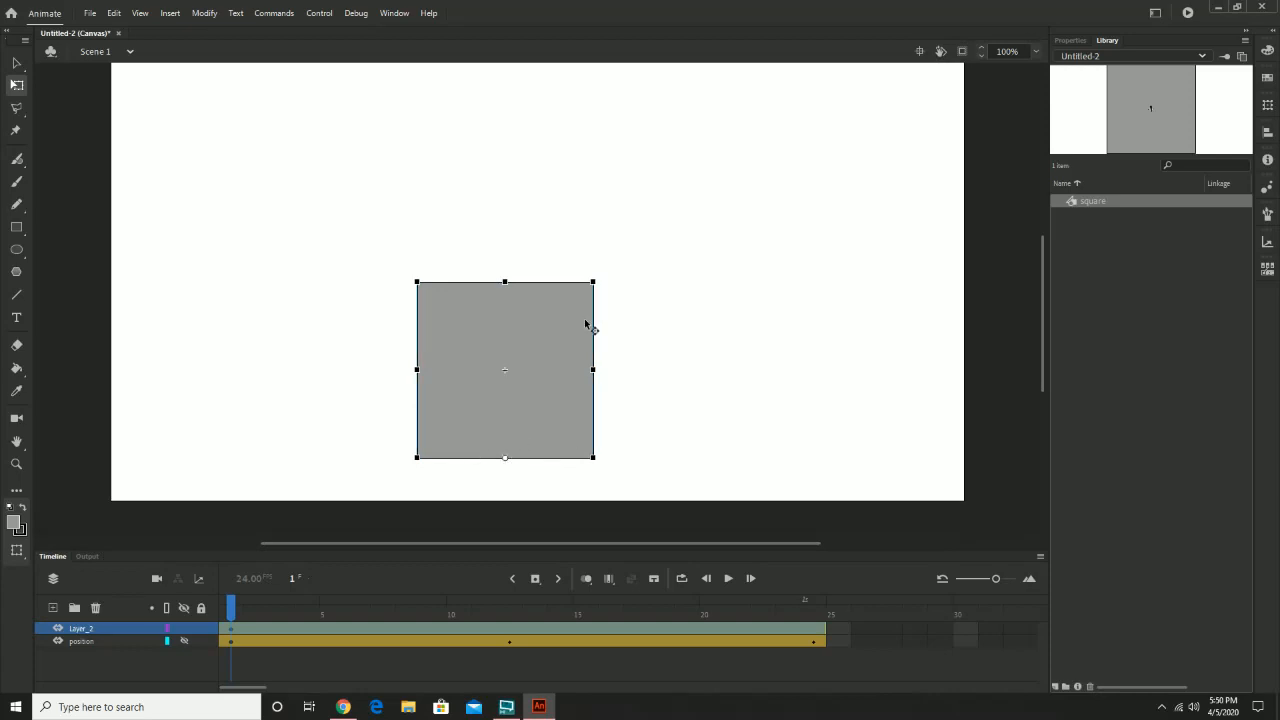
- Try rotating the square about its bottom-edge transformation point at frame 1
{"action": "left_click_drag", "start_coordinate": [600, 268], "coordinate": [677, 363]}
{"action": "left_click", "coordinate": [518, 346]}
{"action": "left_click_drag", "start_coordinate": [608, 289], "coordinate": [630, 509]}
{"action": "left_click_drag", "start_coordinate": [231, 604], "coordinate": [160, 624]}
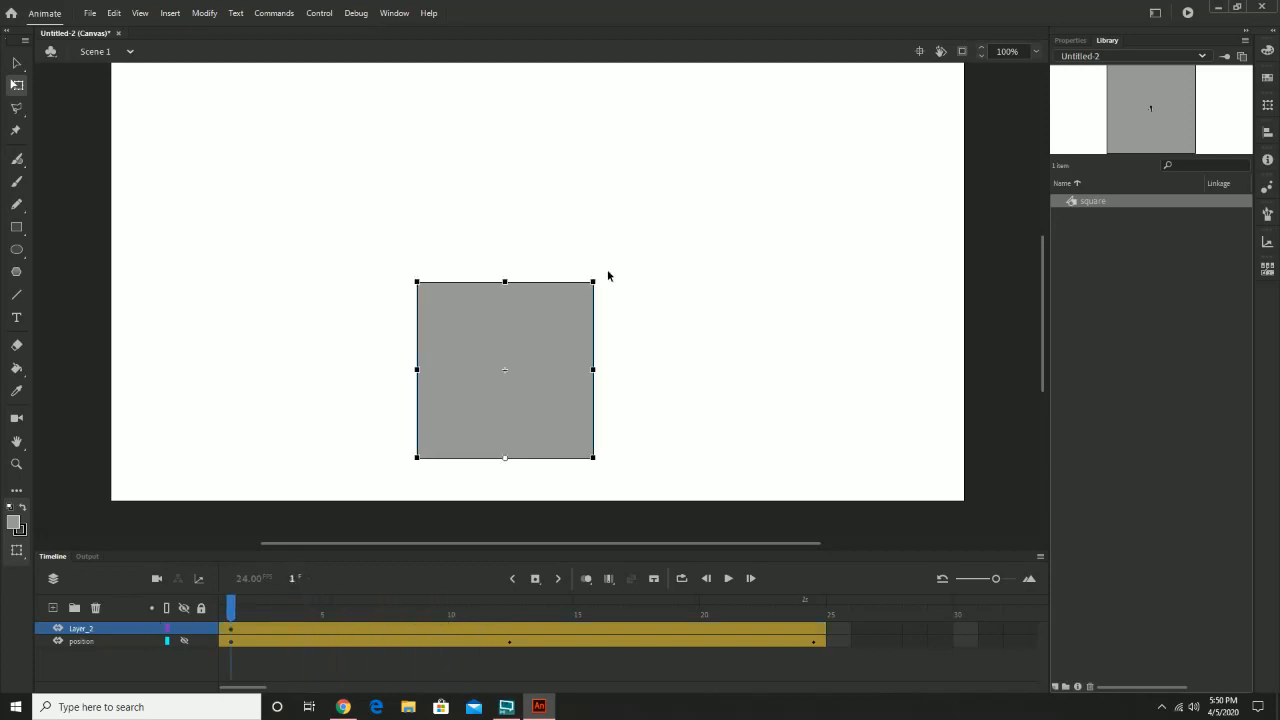
{"action": "left_click_drag", "start_coordinate": [601, 285], "coordinate": [680, 508]}
{"action": "left_click_drag", "start_coordinate": [644, 568], "coordinate": [580, 351]}
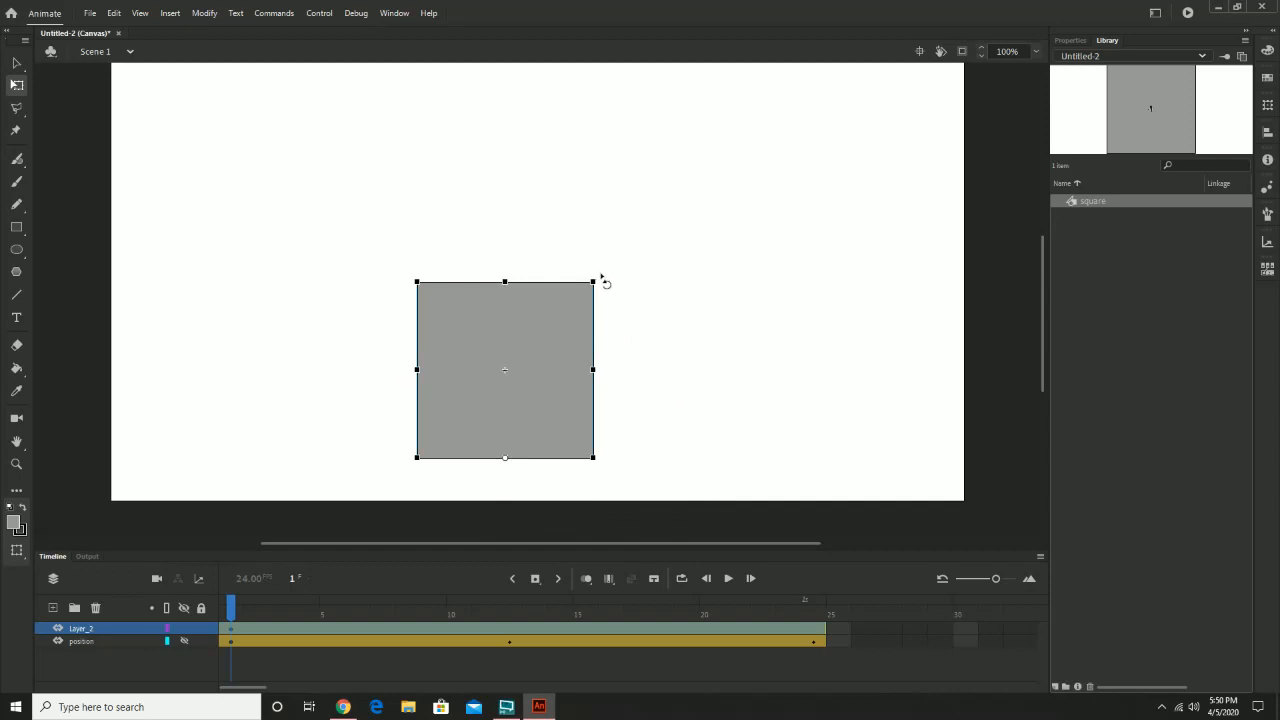
- Try rotating the square on Layer_2 past upside down about its bottom-edge pivot at frame 12
{"action": "left_click", "coordinate": [505, 610]}
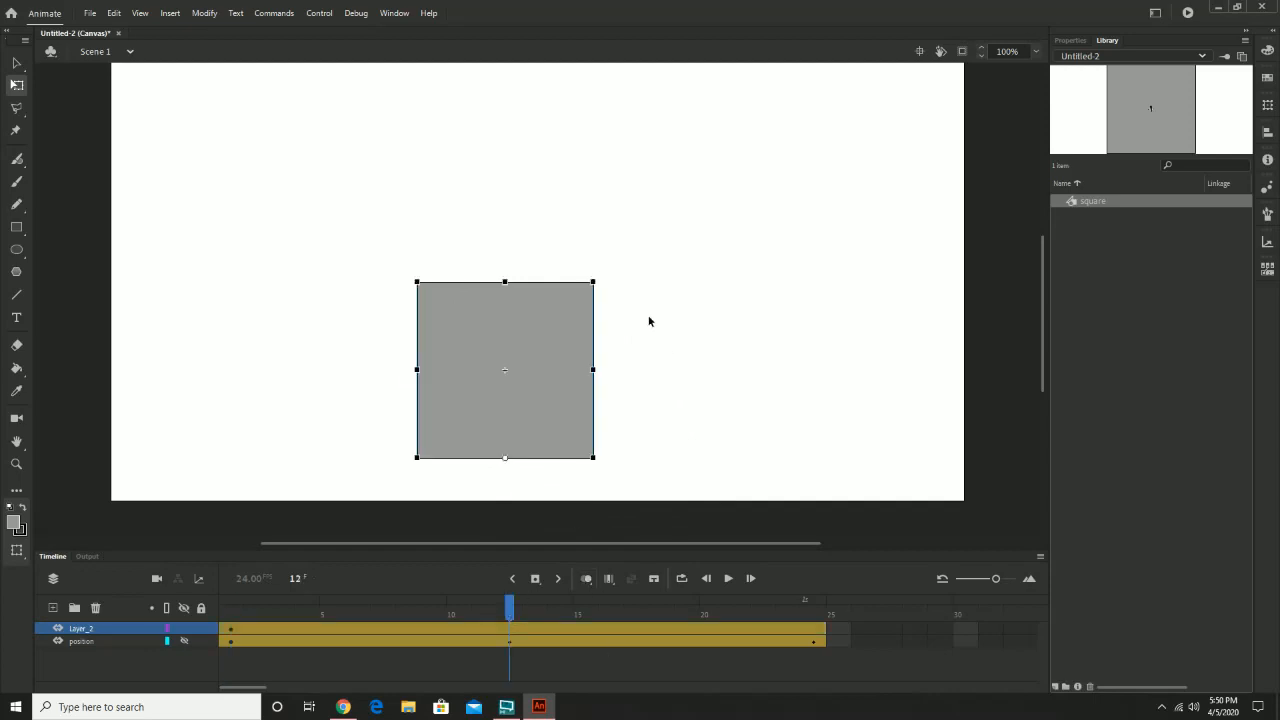
{"action": "left_click_drag", "start_coordinate": [604, 272], "coordinate": [683, 374]}
{"action": "left_click", "coordinate": [543, 346]}
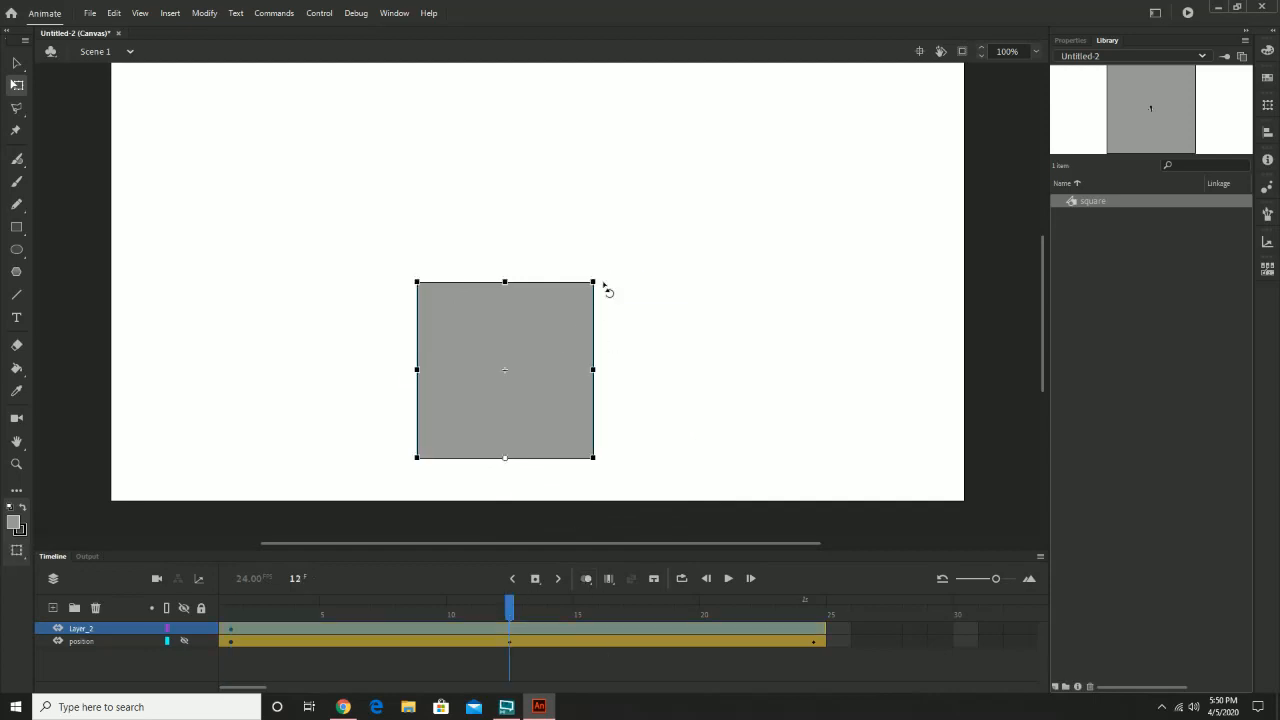
{"action": "left_click_drag", "start_coordinate": [623, 294], "coordinate": [439, 638]}
{"action": "left_click_drag", "start_coordinate": [511, 609], "coordinate": [434, 630]}
{"action": "left_click", "coordinate": [497, 631]}
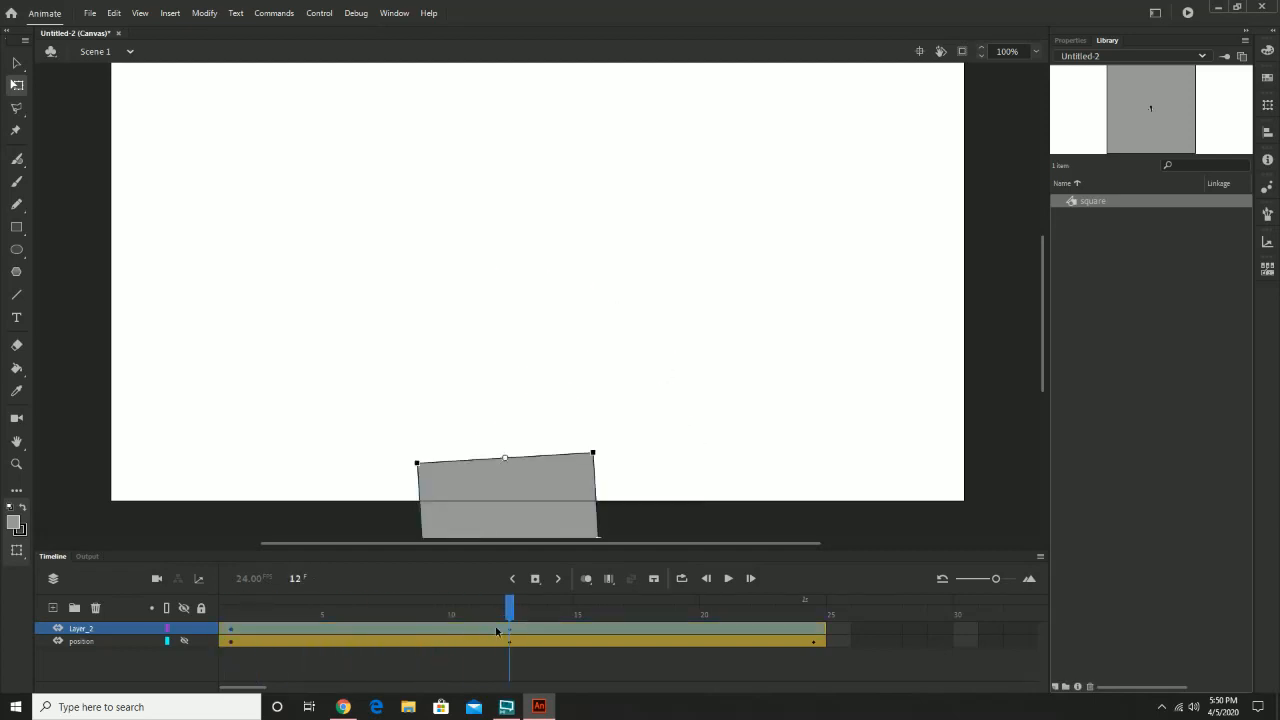
{"action": "left_click_drag", "start_coordinate": [603, 281], "coordinate": [417, 565]}
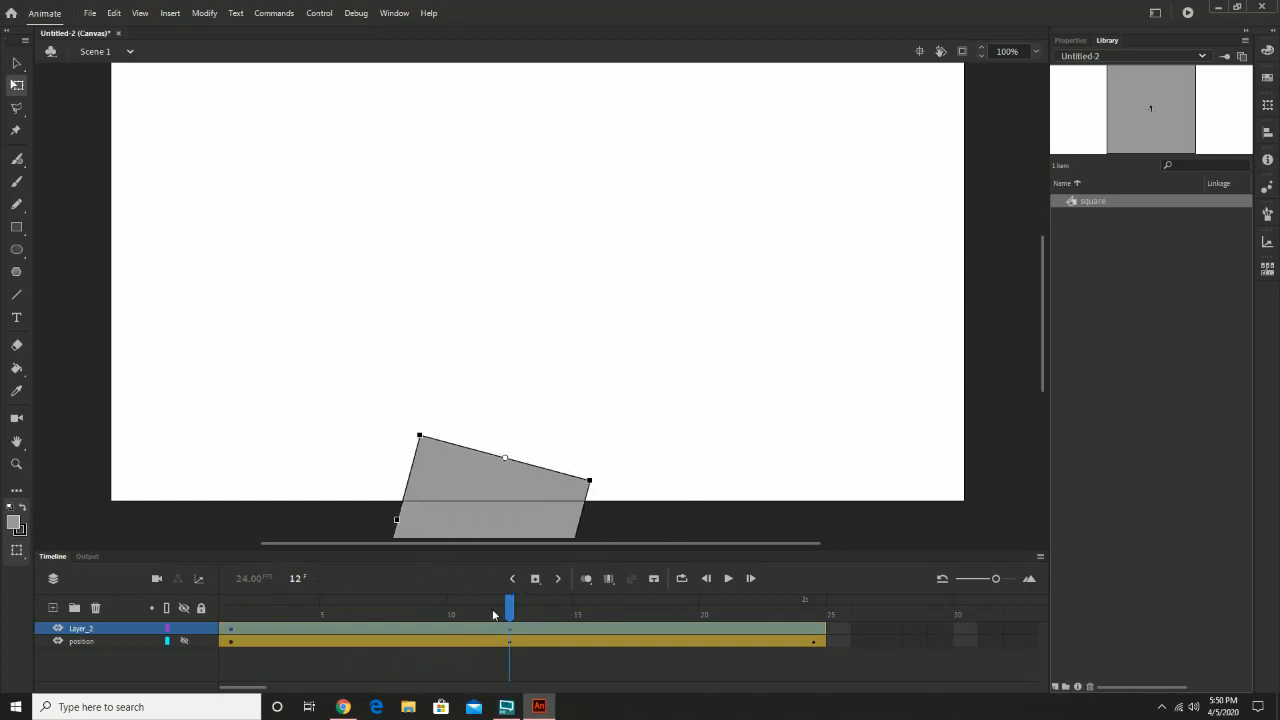
- Check the rotation between frames 1 and 13, undo the rotation at frame 12, and return to that frame
{"action": "left_click_drag", "start_coordinate": [493, 614], "coordinate": [231, 632]}
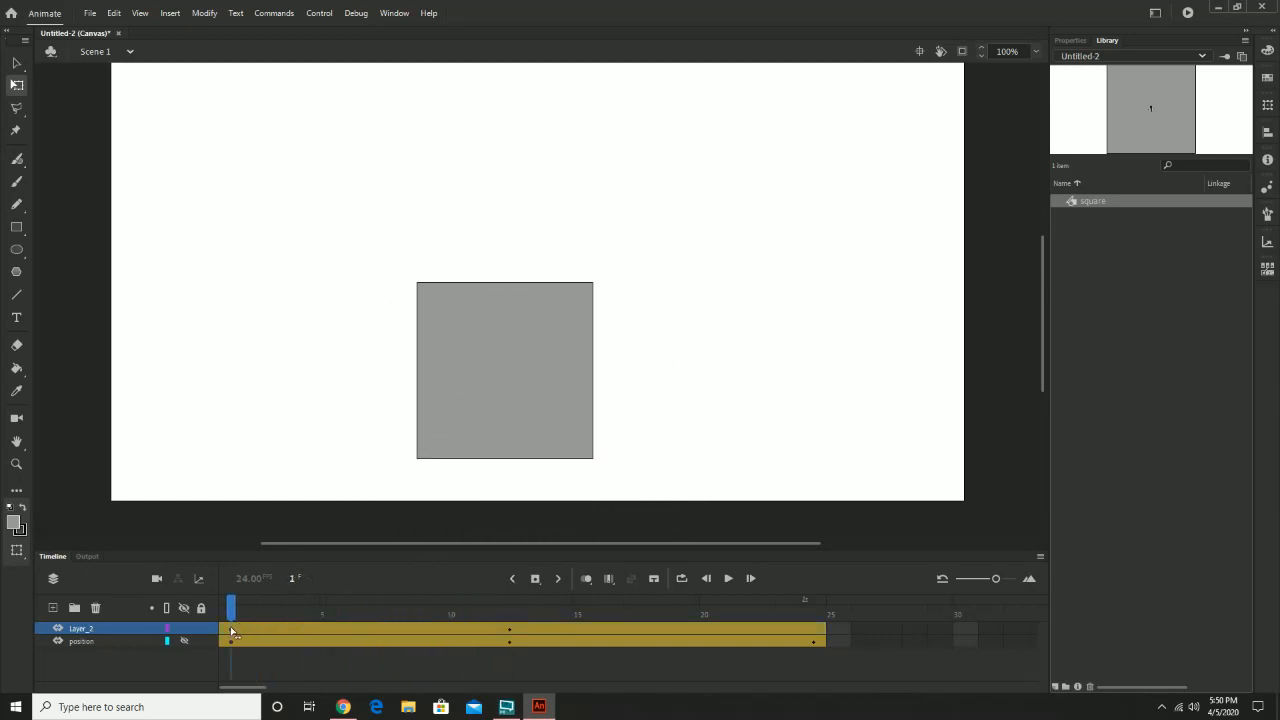
{"action": "left_click", "coordinate": [230, 626]}
{"action": "left_click_drag", "start_coordinate": [231, 607], "coordinate": [535, 592]}
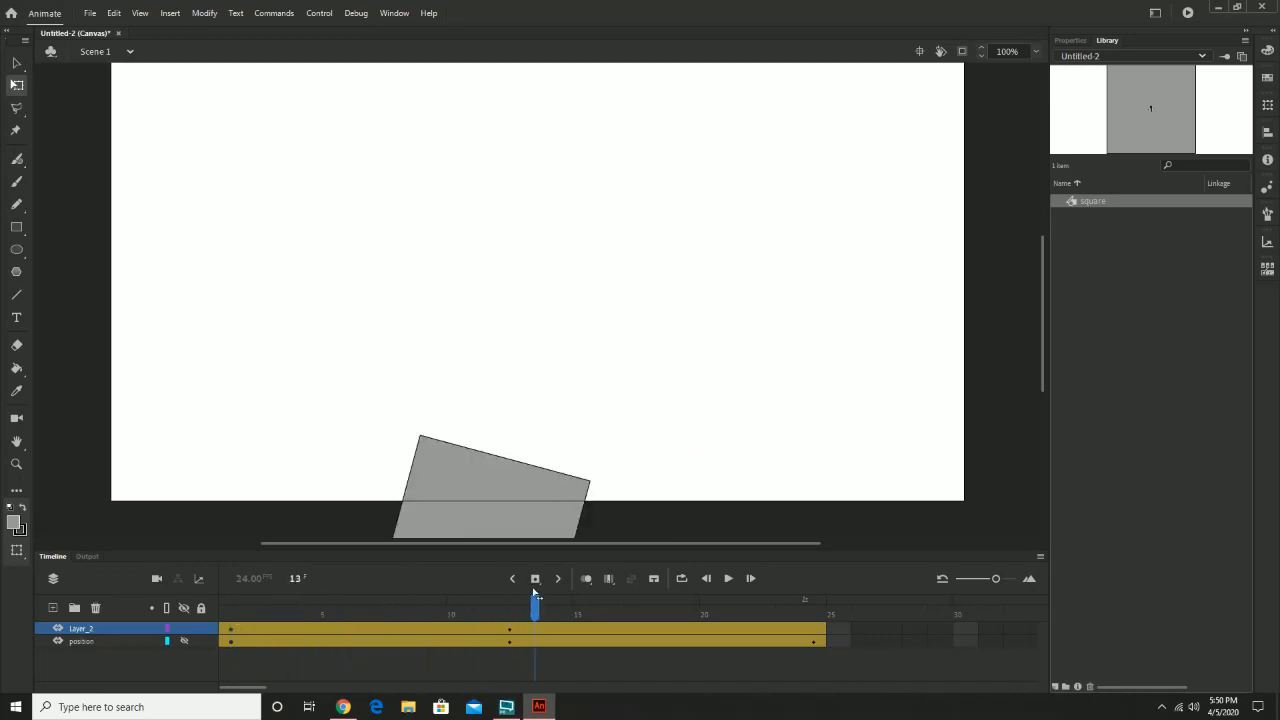
{"action": "key", "text": "ctrl+z"}
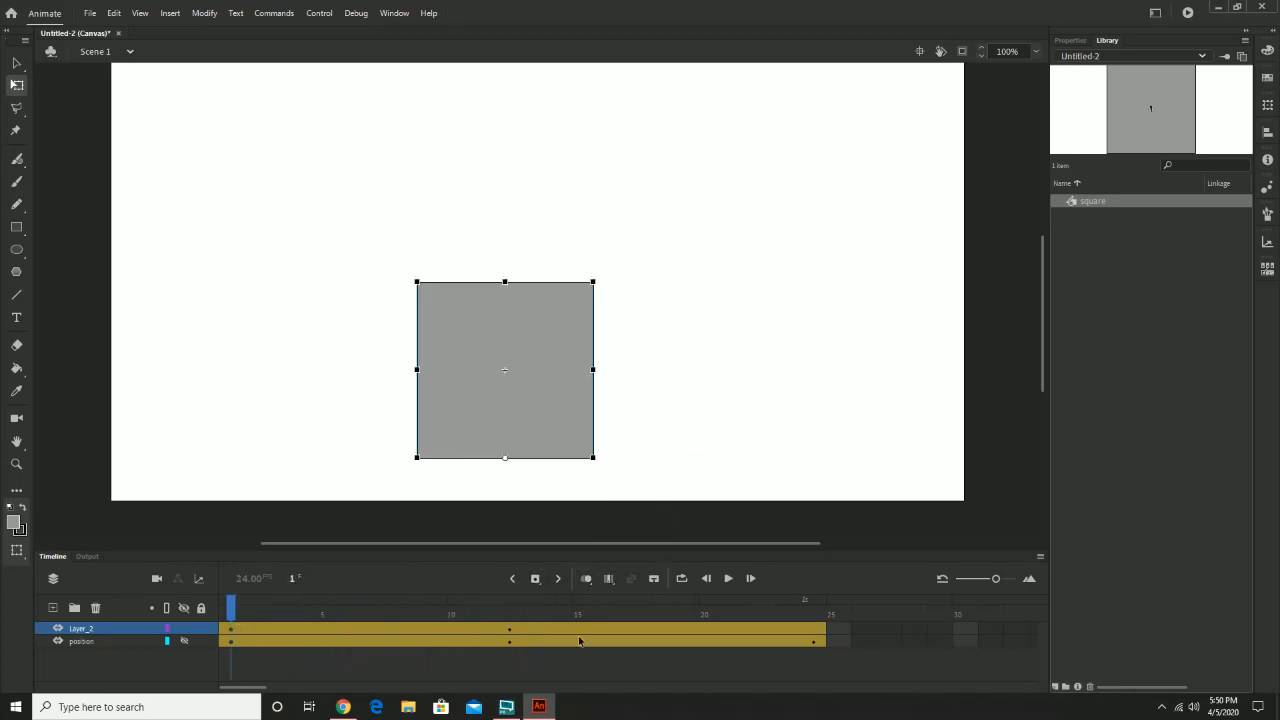
{"action": "left_click", "coordinate": [510, 629]}
{"action": "key", "text": "ctrl+z"}
{"action": "left_click", "coordinate": [511, 615]}
{"action": "mouse_move", "coordinate": [511, 615]}
{"action": "left_mouse_down"}
{"action": "mouse_move", "coordinate": [231, 615]}
{"action": "mouse_move", "coordinate": [509, 615]}
{"action": "left_mouse_up"}
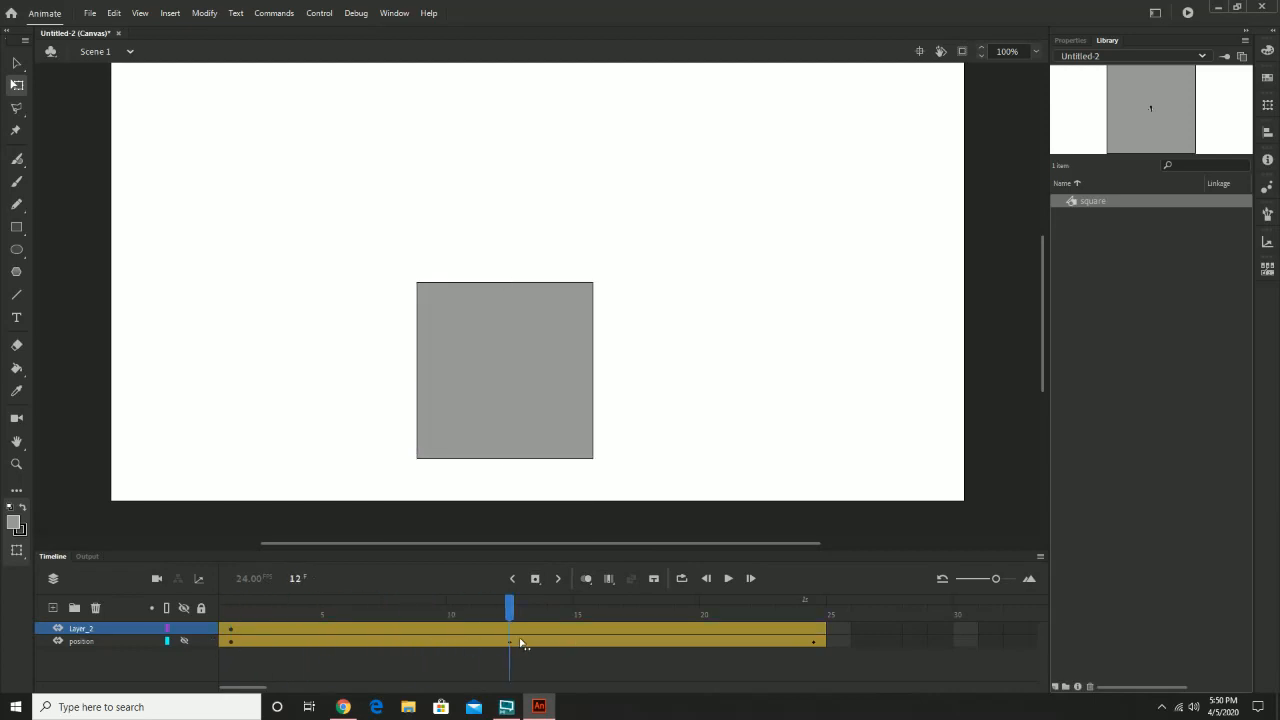
- Try the rotation about the bottom-edge pivot at frame 12 once more and undo it
{"action": "left_click", "coordinate": [580, 336]}
{"action": "left_click_drag", "start_coordinate": [600, 285], "coordinate": [323, 635]}
{"action": "key", "text": "ctrl+z"}
- Rotate the square 90° clockwise about its bottom-edge pivot at frame 5
{"action": "left_click", "coordinate": [350, 615]}
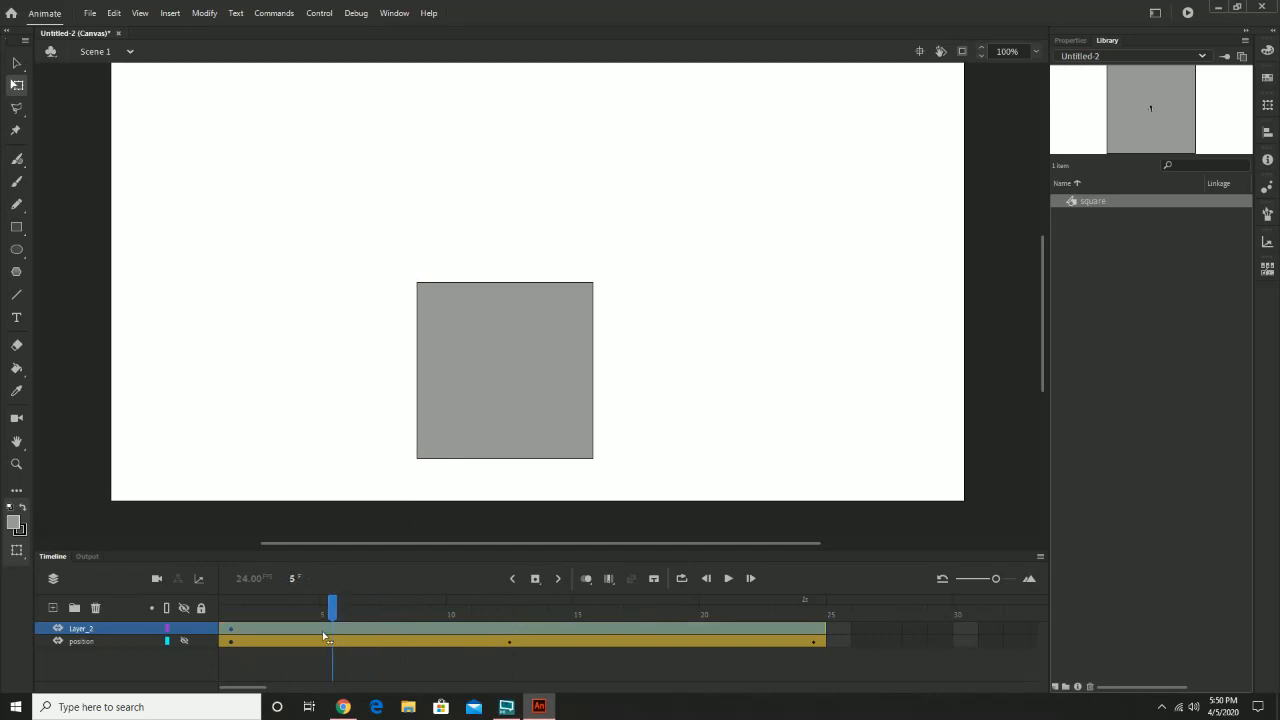
{"action": "left_click", "coordinate": [500, 440]}
{"action": "left_click_drag", "start_coordinate": [608, 290], "coordinate": [467, 652]}
{"action": "key", "text": "ctrl+z"}
{"action": "left_click_drag", "start_coordinate": [607, 284], "coordinate": [688, 553]}
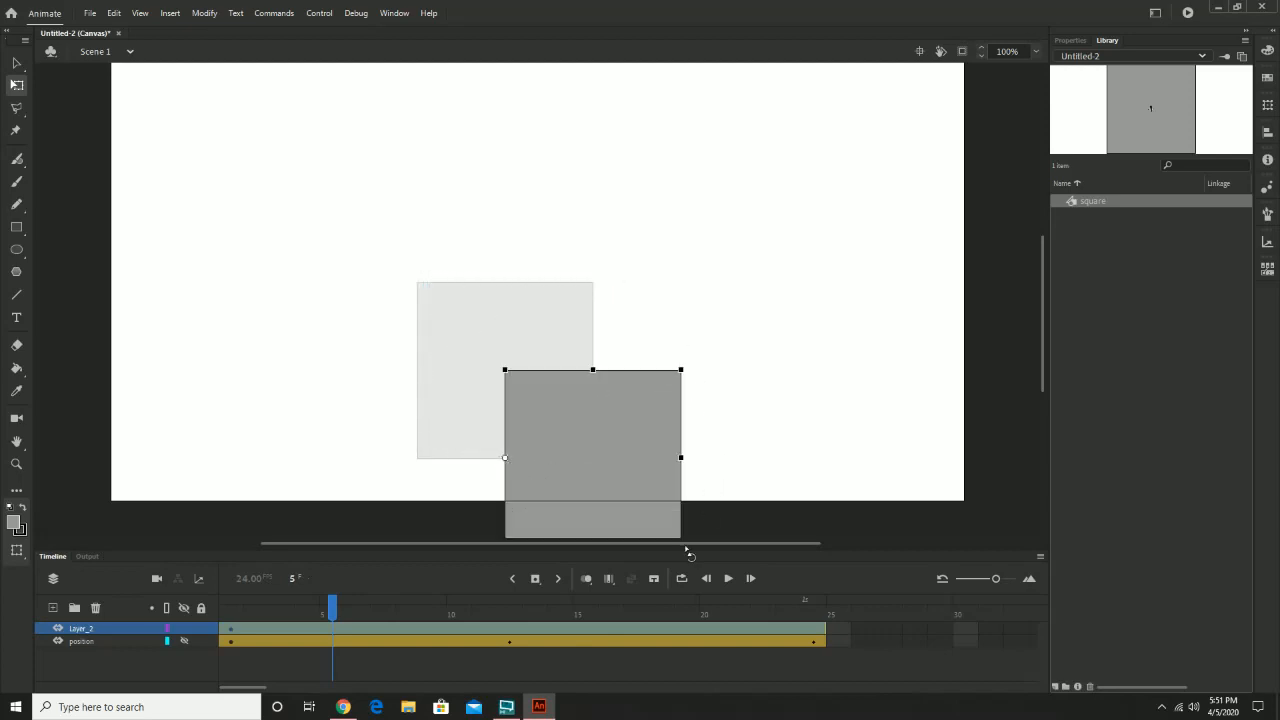
{"action": "left_click_drag", "start_coordinate": [687, 550], "coordinate": [687, 551]}
- Rotate the square at frame 12 so that it lies sideways on the opposite side of its pivot
{"action": "left_click_drag", "start_coordinate": [335, 615], "coordinate": [509, 615]}
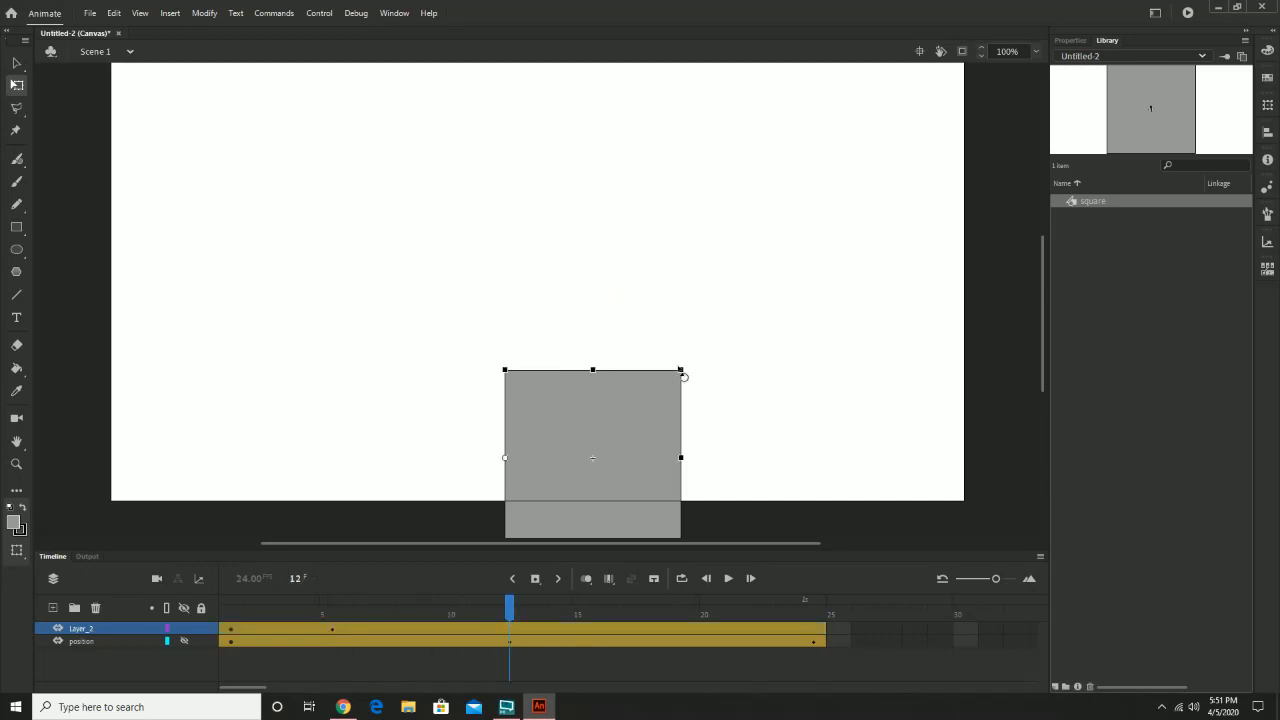
{"action": "left_click_drag", "start_coordinate": [694, 380], "coordinate": [440, 539]}
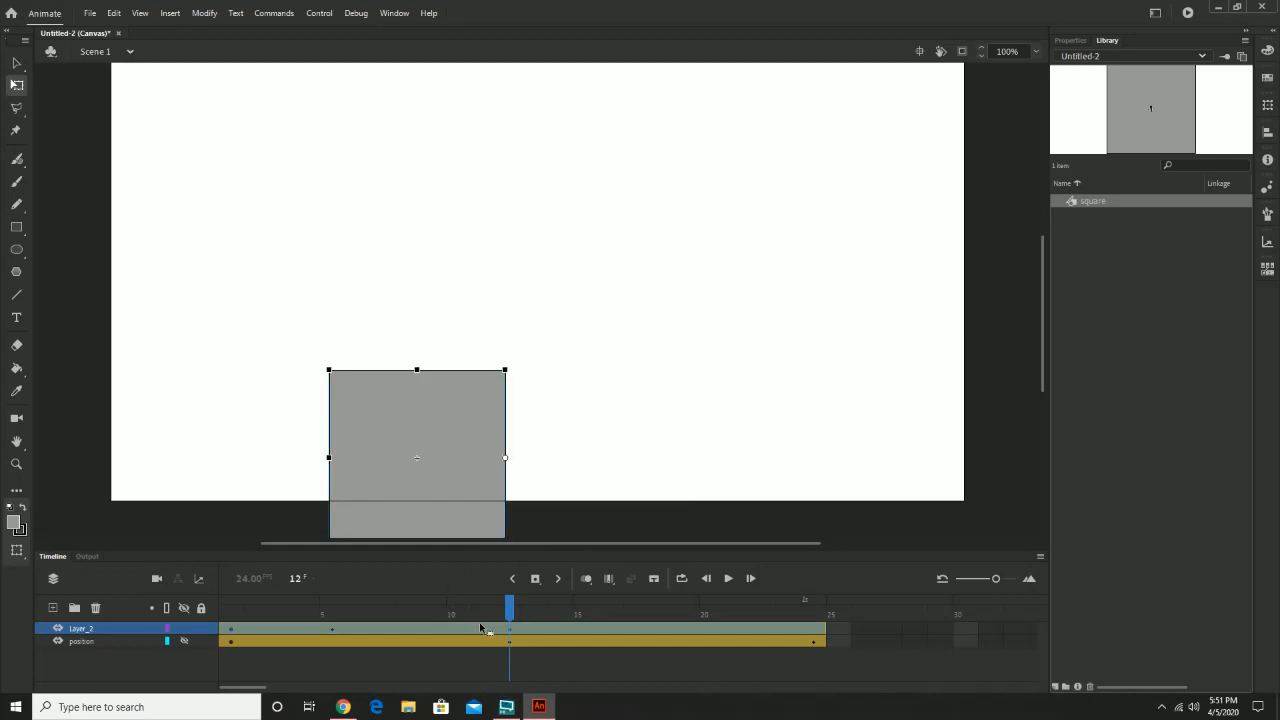
{"action": "mouse_move", "coordinate": [507, 608]}
{"action": "left_mouse_down"}
{"action": "mouse_move", "coordinate": [229, 612]}
{"action": "mouse_move", "coordinate": [509, 607]}
{"action": "left_mouse_up"}
- Open Layer_2's tween rotation graph and remove frame 12 from the layer
{"action": "double_click", "coordinate": [508, 630]}
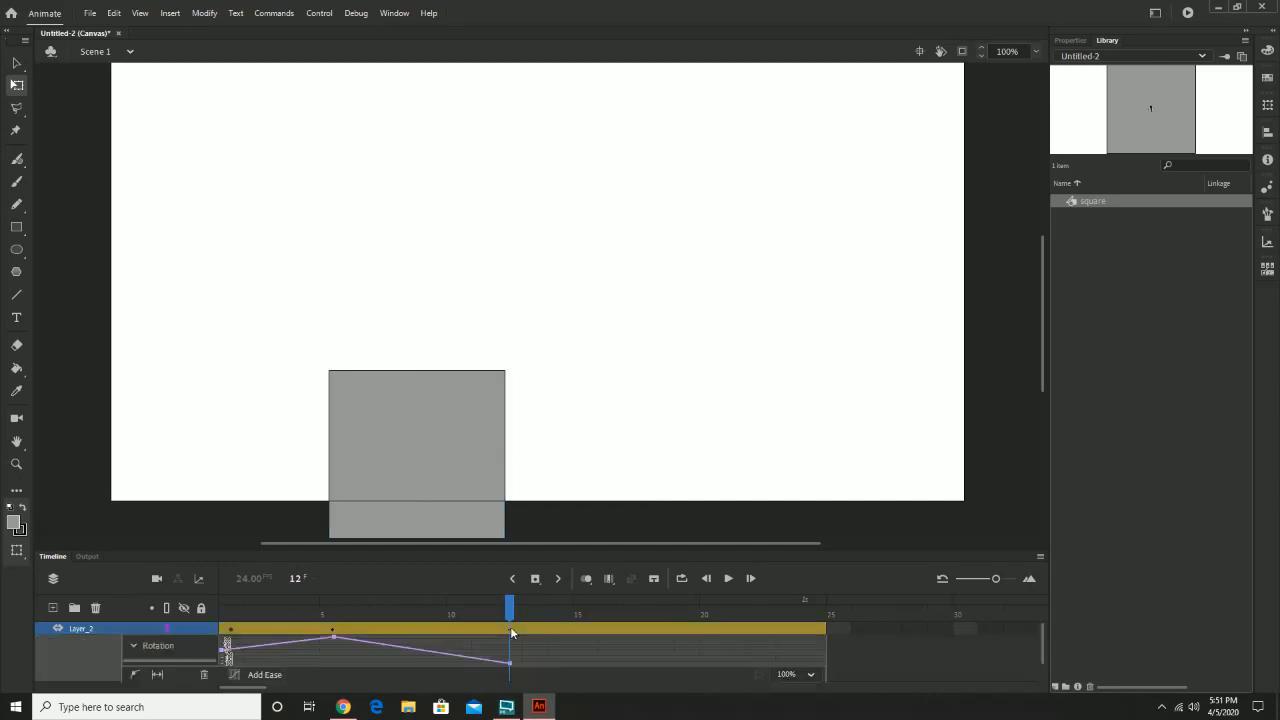
{"action": "left_click", "coordinate": [510, 664]}
{"action": "right_click", "coordinate": [510, 627]}
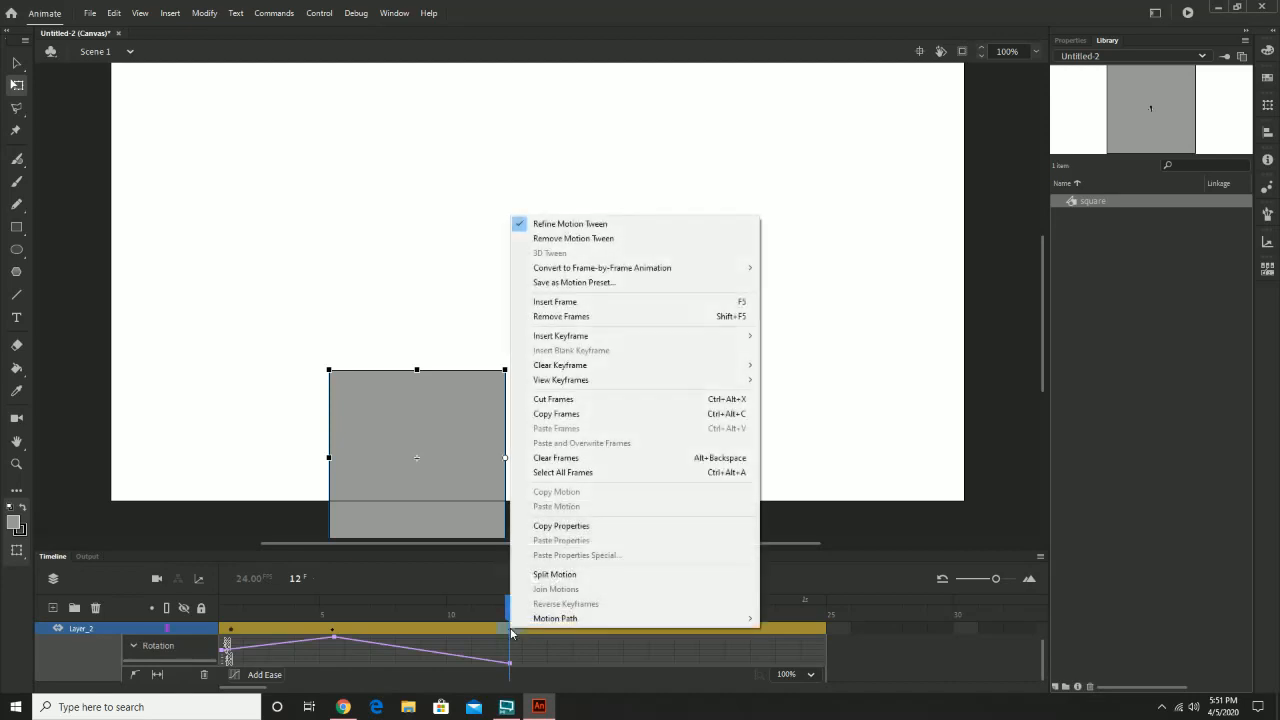
{"action": "left_click", "coordinate": [598, 320]}
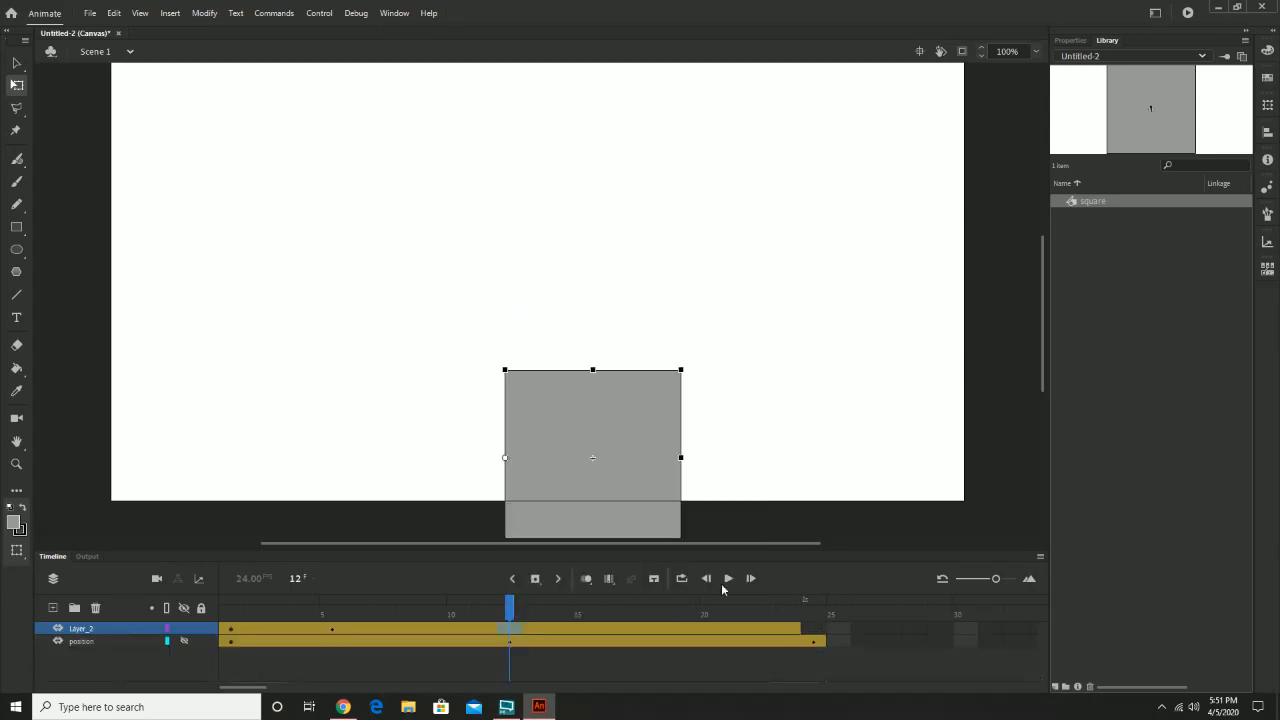
- Extend Layer_2's tween span to frame 24 so that it ends with the position layer
{"action": "mouse_move", "coordinate": [516, 619]}
{"action": "left_mouse_down"}
{"action": "mouse_move", "coordinate": [229, 616]}
{"action": "mouse_move", "coordinate": [509, 622]}
{"action": "left_mouse_up"}
{"action": "left_click_drag", "start_coordinate": [800, 627], "coordinate": [803, 624]}
{"action": "left_click", "coordinate": [815, 627]}
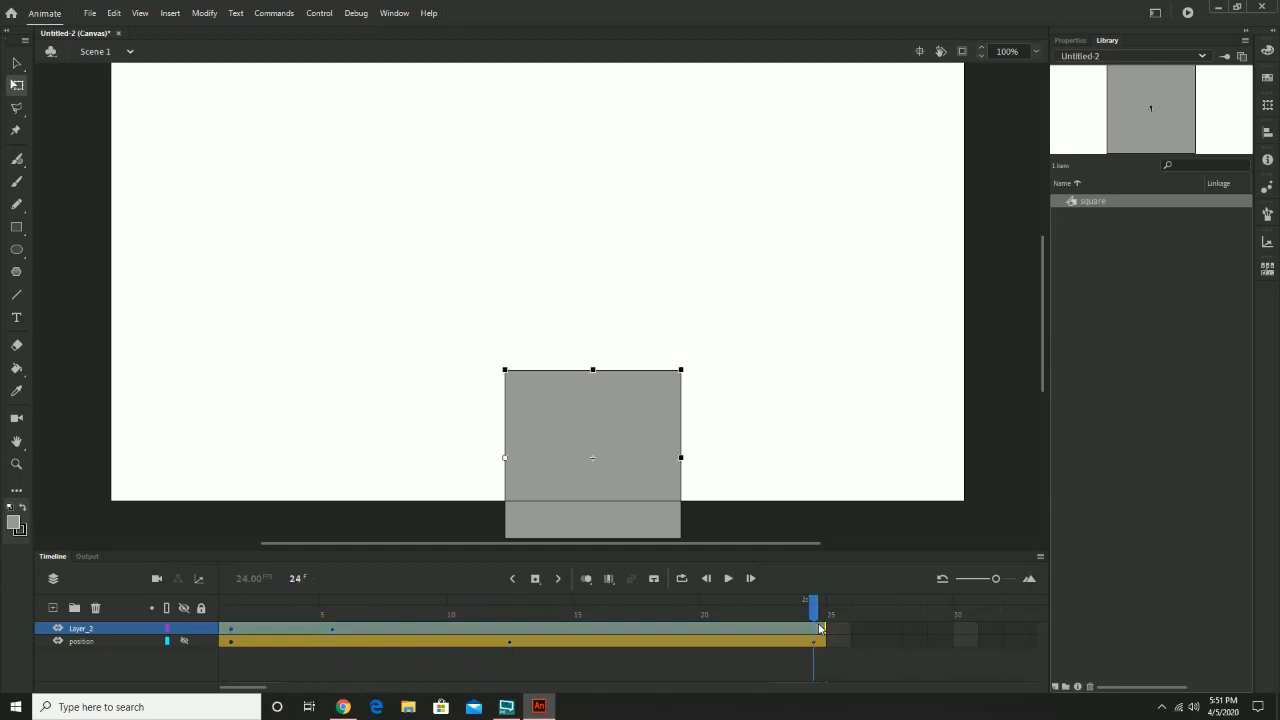
- On Layer_2, rotate the square a further 90° clockwise about its bottom-edge pivot at each of frames 12, 18 and 24
{"action": "left_click", "coordinate": [500, 603]}
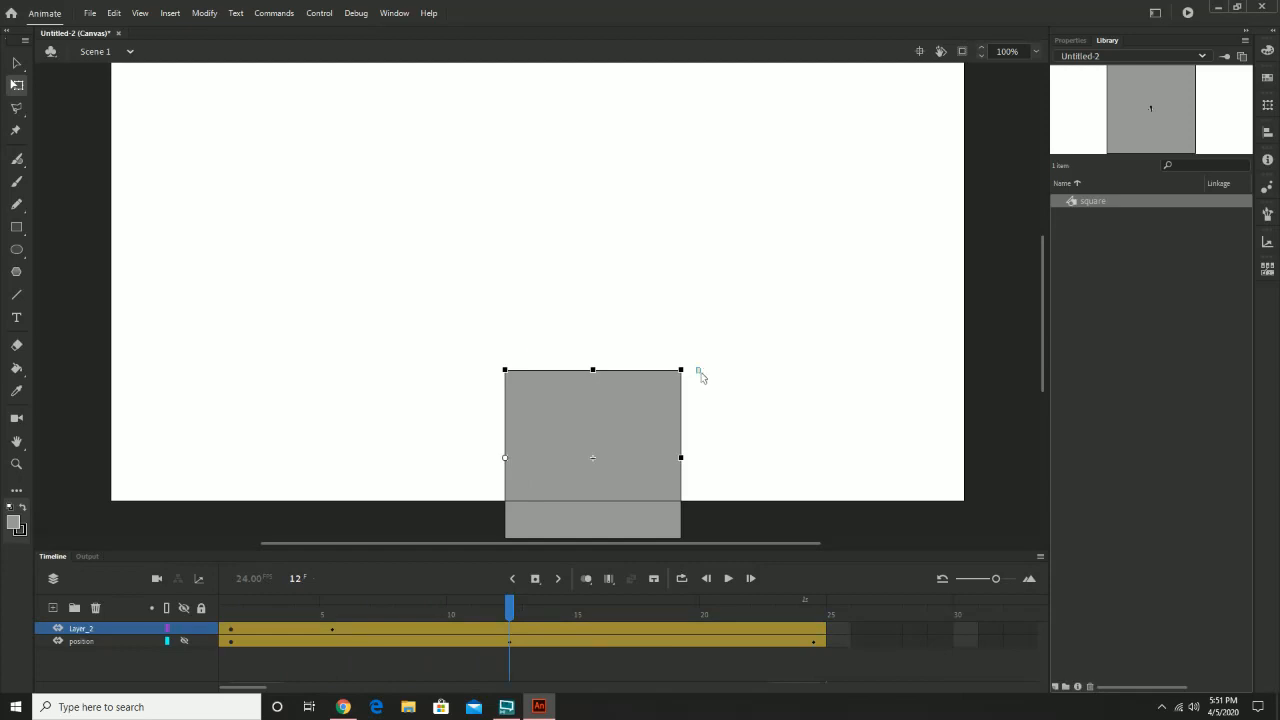
{"action": "left_click_drag", "start_coordinate": [693, 373], "coordinate": [660, 605]}
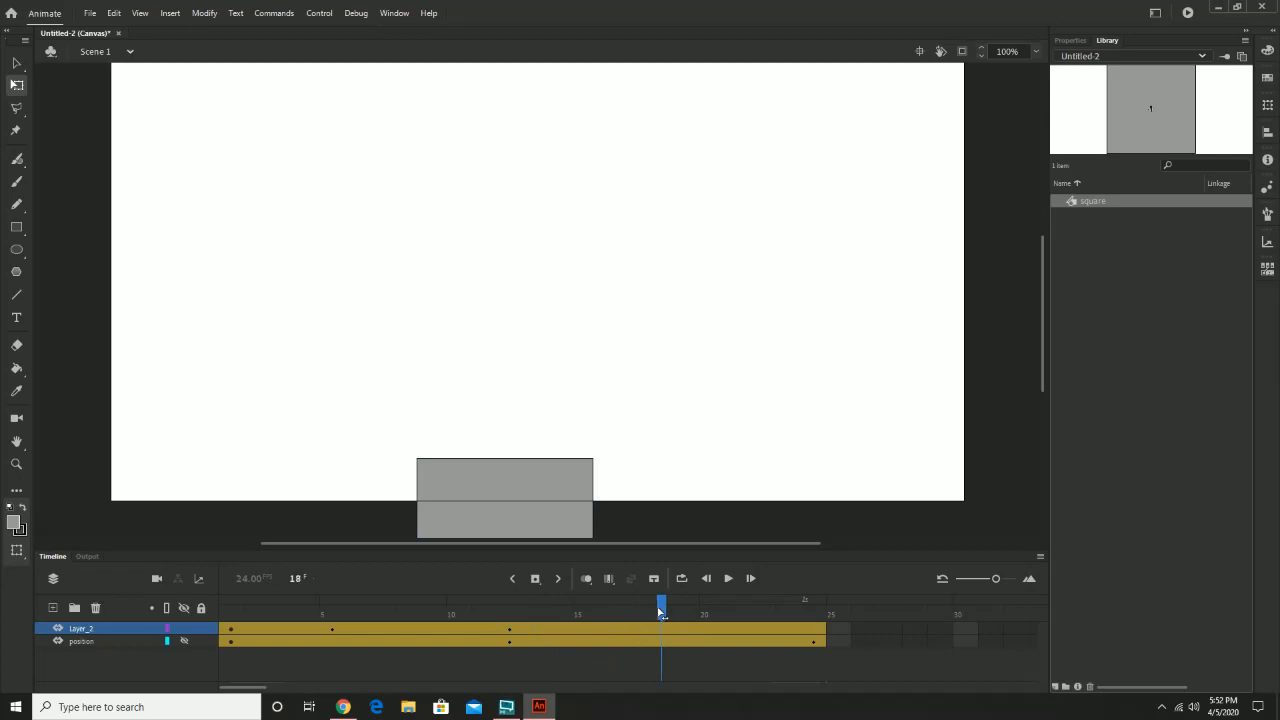
{"action": "left_click", "coordinate": [566, 483]}
{"action": "left_click_drag", "start_coordinate": [601, 458], "coordinate": [525, 605]}
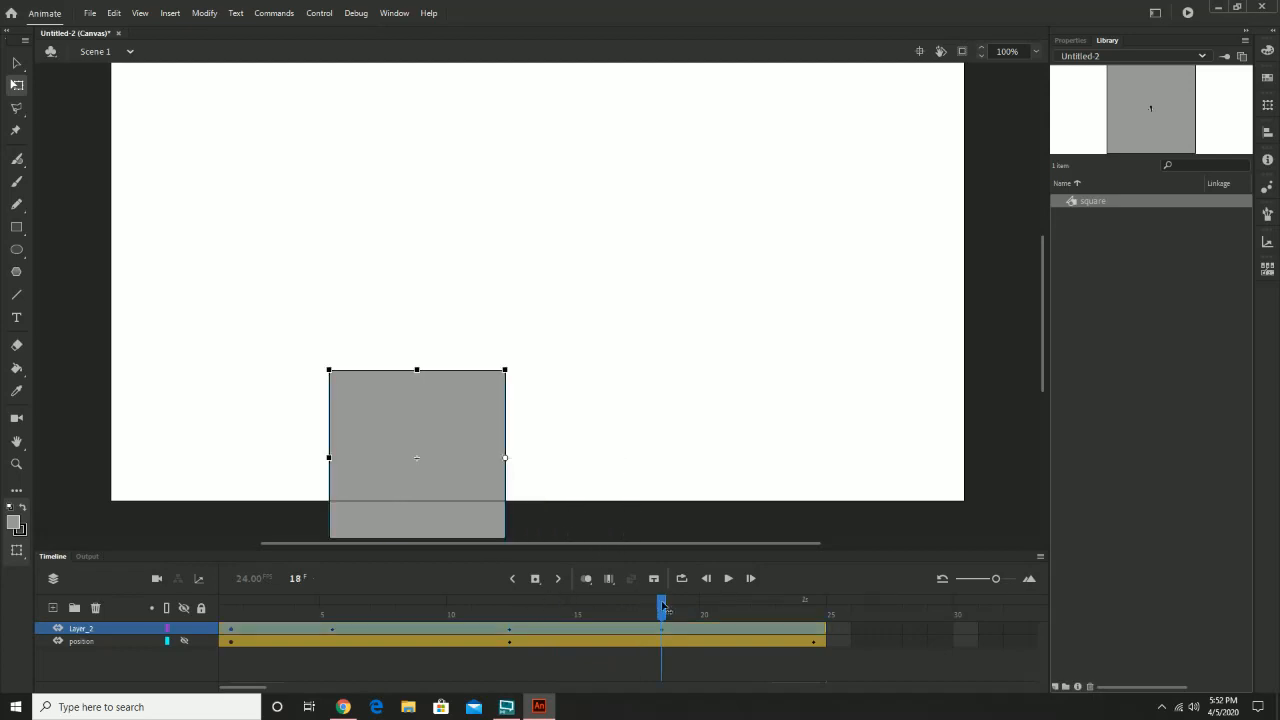
{"action": "left_click_drag", "start_coordinate": [661, 606], "coordinate": [845, 618]}
{"action": "left_click", "coordinate": [450, 440]}
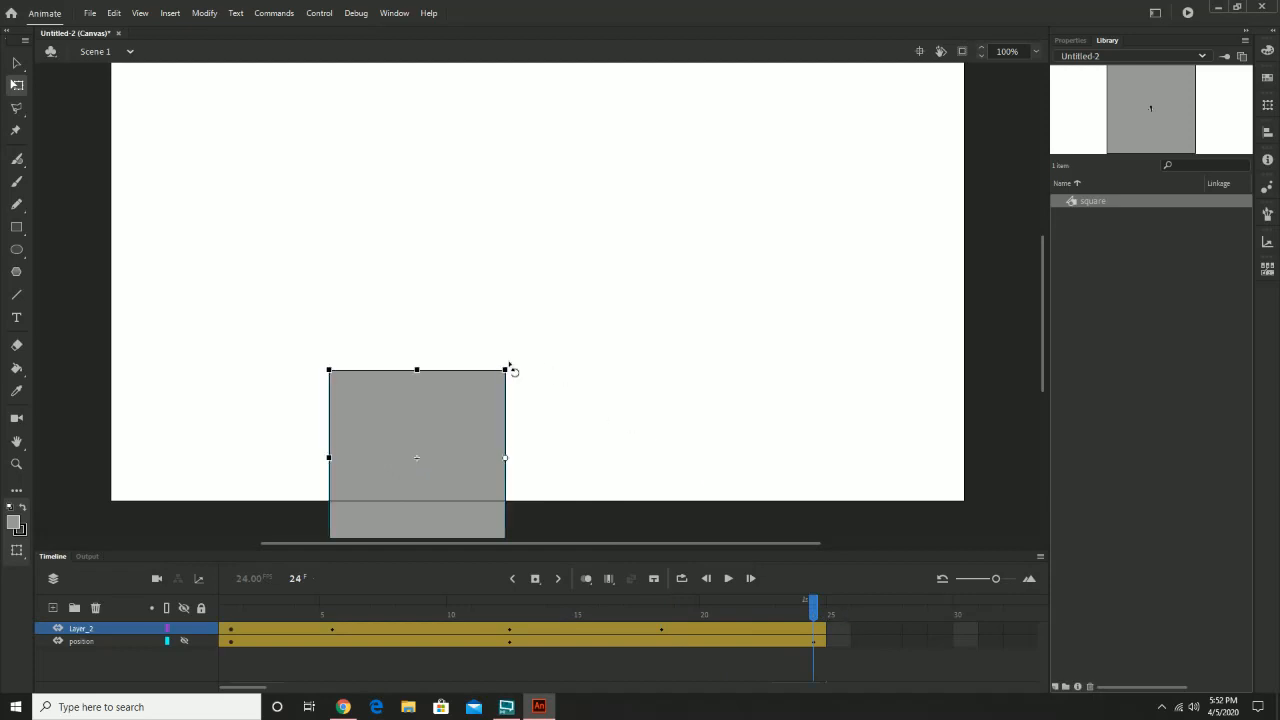
{"action": "left_click_drag", "start_coordinate": [511, 369], "coordinate": [601, 464]}
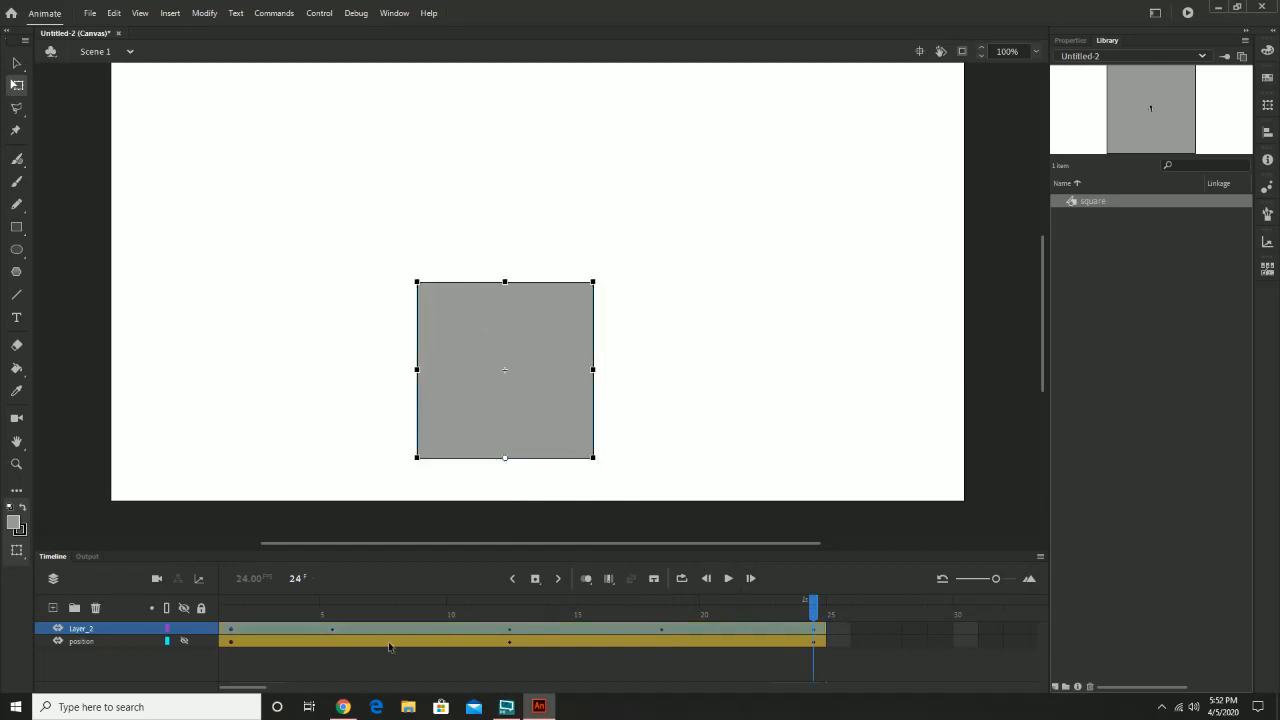
- Play and scrub through Layer_2's rotation tween to check the full turn
{"action": "left_click_drag", "start_coordinate": [240, 614], "coordinate": [150, 626]}
{"action": "left_click", "coordinate": [726, 580]}
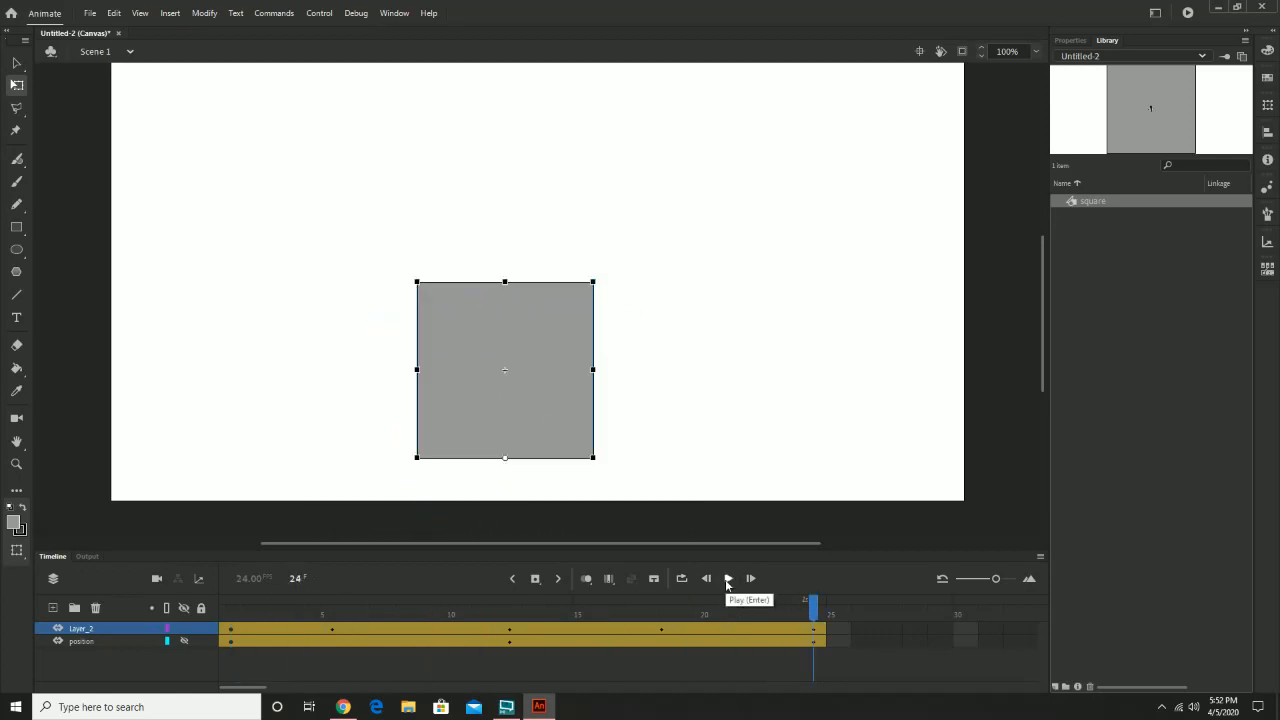
{"action": "mouse_move", "coordinate": [638, 622]}
{"action": "left_mouse_down"}
{"action": "mouse_move", "coordinate": [489, 617]}
{"action": "mouse_move", "coordinate": [660, 618]}
{"action": "left_mouse_up"}
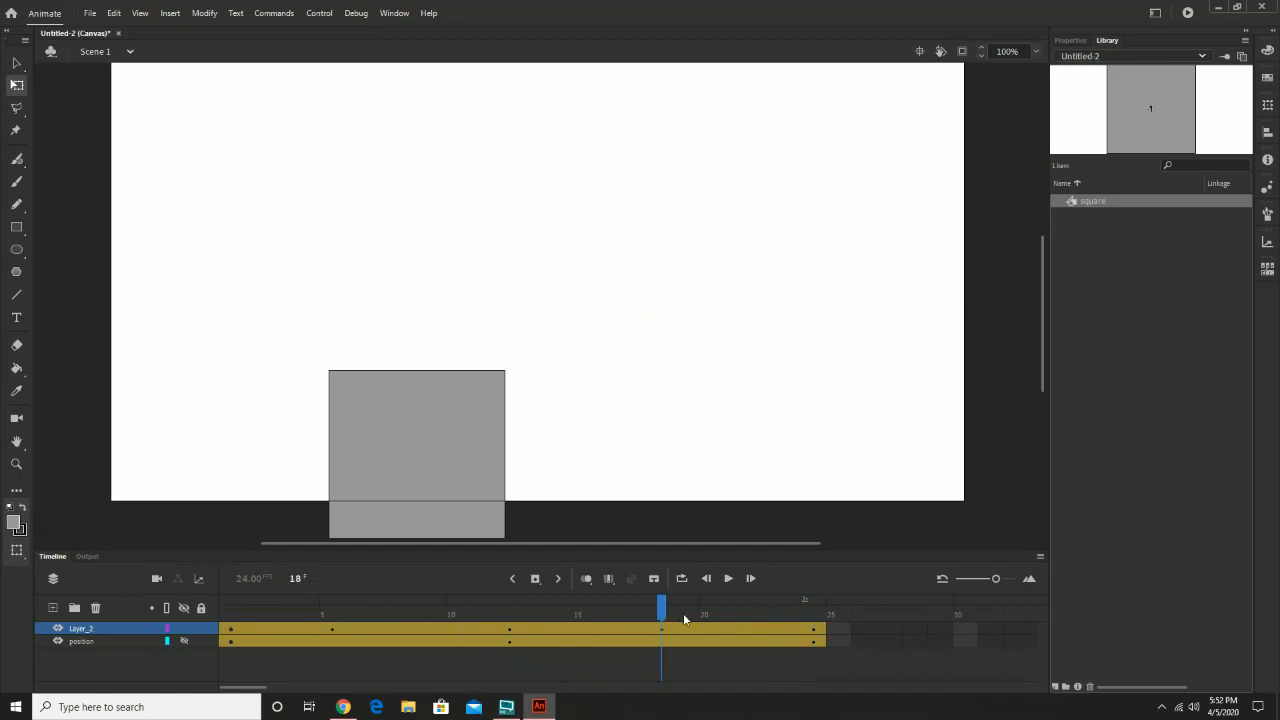
{"action": "left_click", "coordinate": [789, 623]}
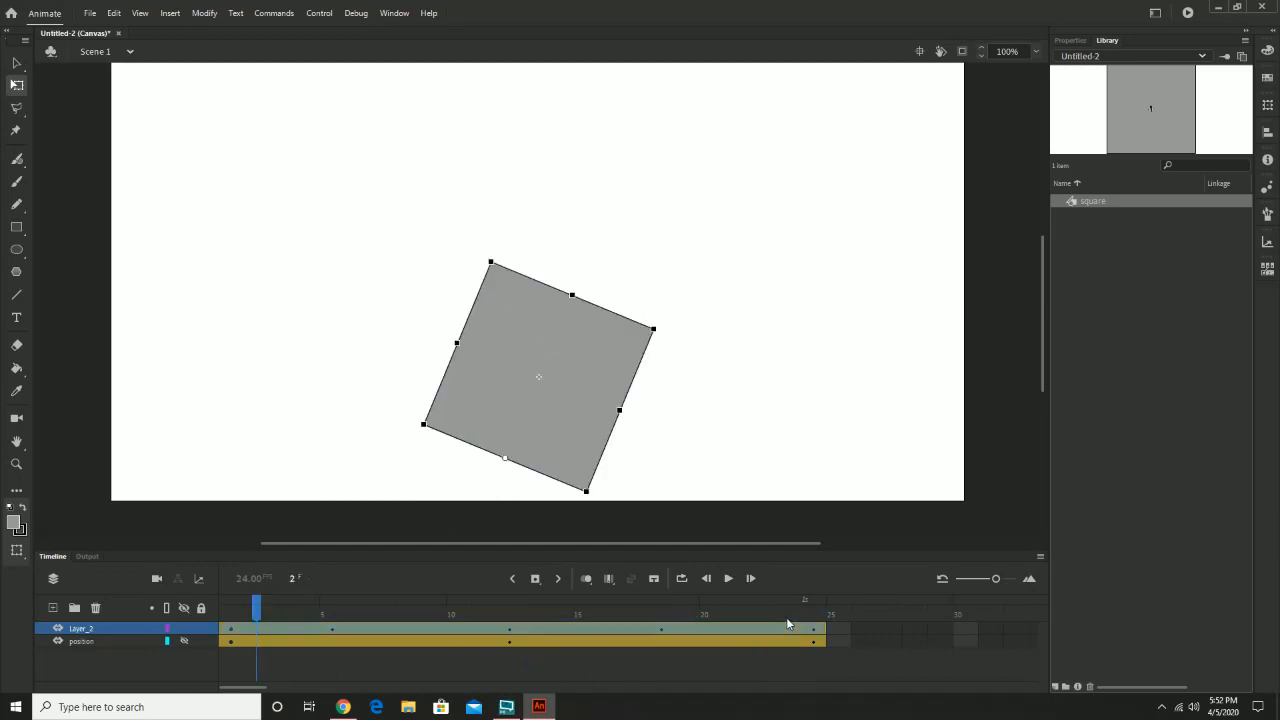
- Undo the latest rotations and span extension on Layer_2, along with the earlier removal of frame 12
{"action": "key", "text": "ctrl+z"}
{"action": "key", "text": "ctrl+z"}
{"action": "key", "text": "ctrl+z"}
{"action": "key", "text": "ctrl+z"}
{"action": "key", "text": "ctrl+z"}
{"action": "key", "text": "ctrl+z"}
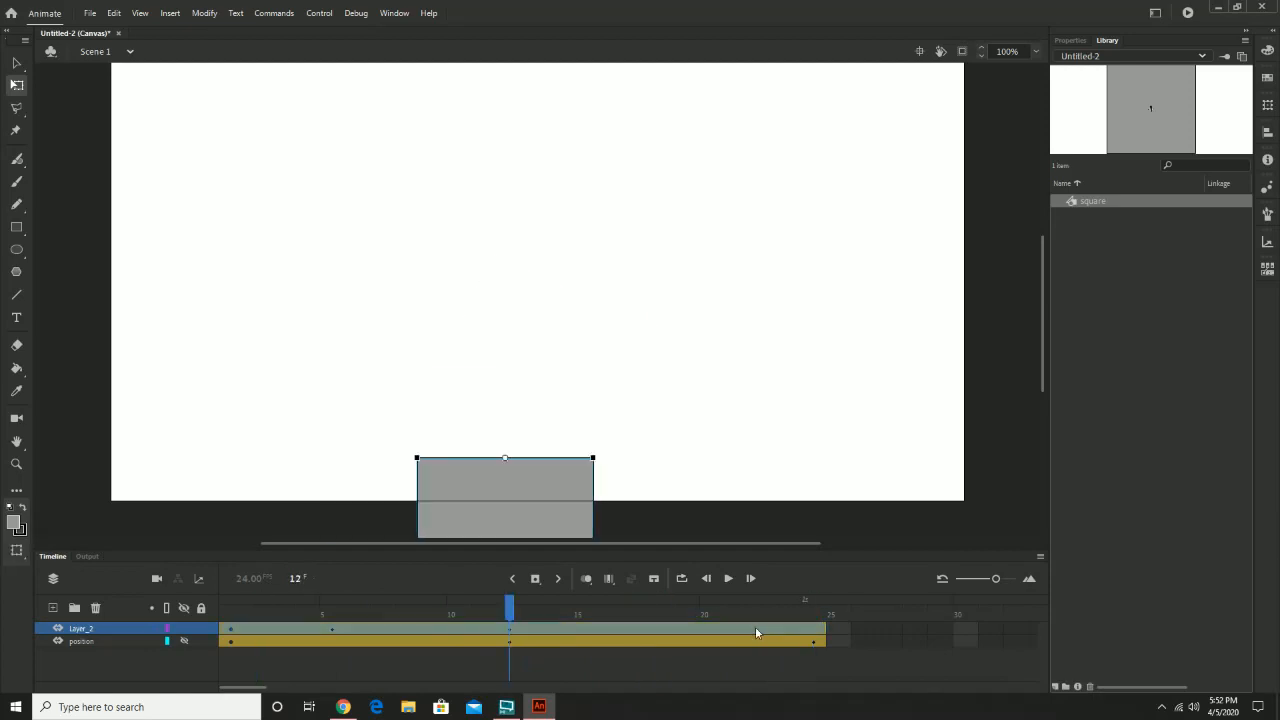
{"action": "key", "text": "ctrl+z"}
{"action": "key", "text": "ctrl+z"}
{"action": "key", "text": "ctrl+z"}
{"action": "key", "text": "ctrl+z"}
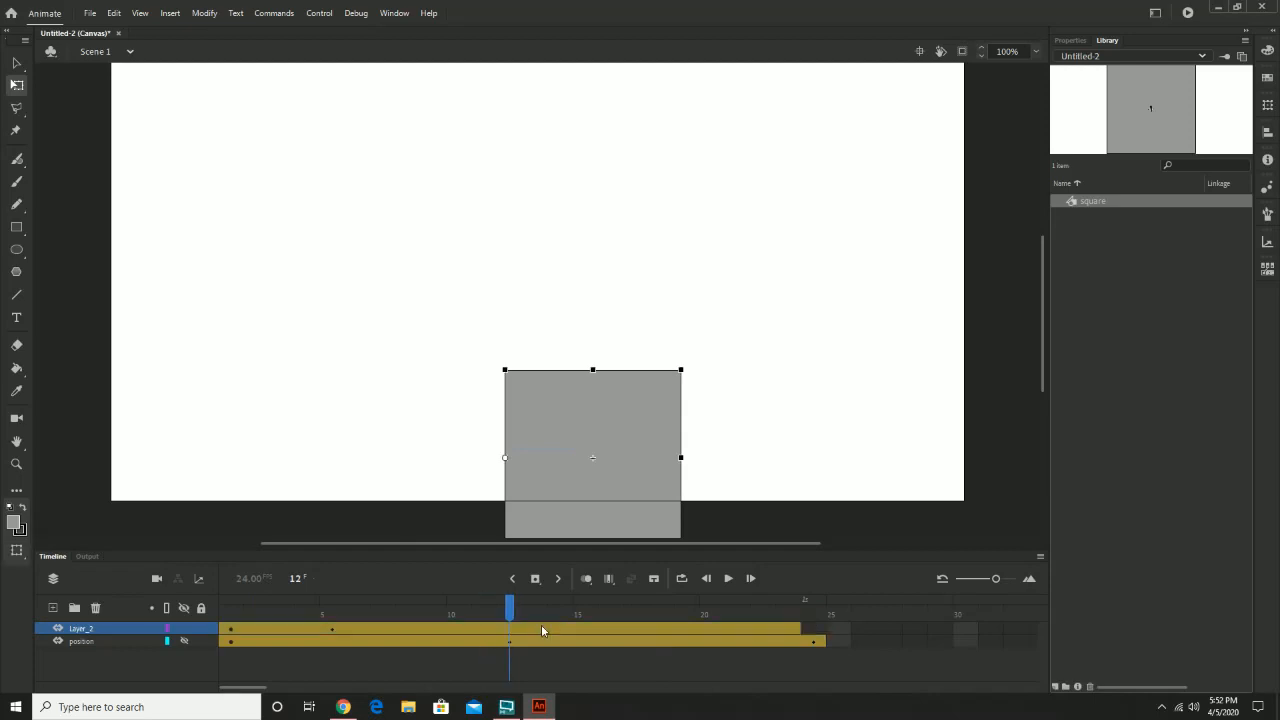
{"action": "key", "text": "ctrl+z"}
{"action": "key", "text": "ctrl+z"}
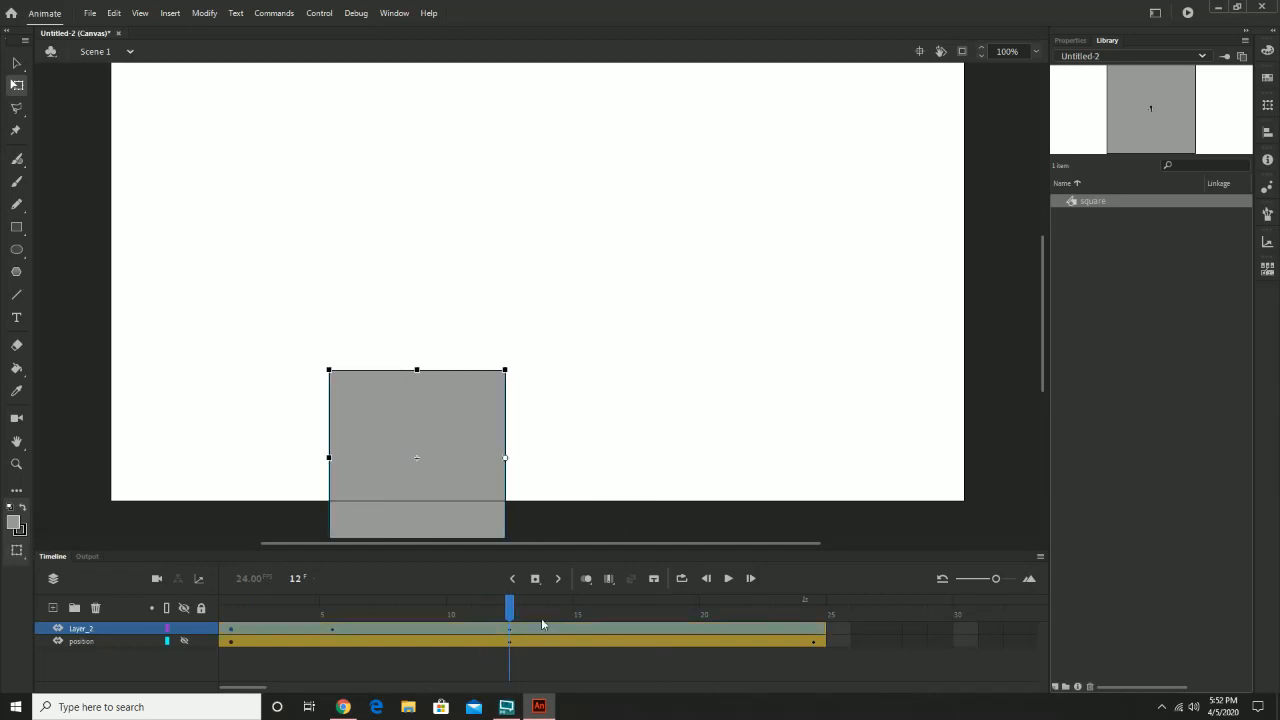
- Return to frame 1, add a new layer above Layer_2 and hide Layer_2
{"action": "left_click_drag", "start_coordinate": [511, 612], "coordinate": [229, 612]}
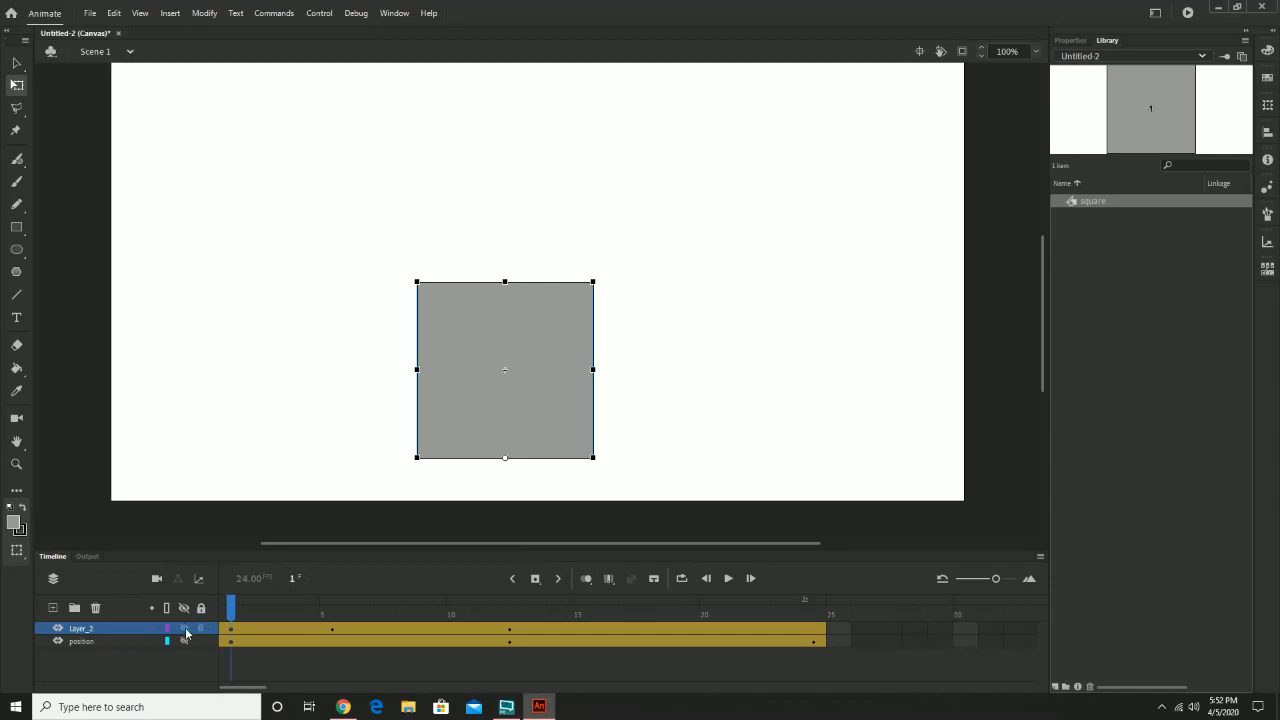
{"action": "left_click", "coordinate": [53, 608]}
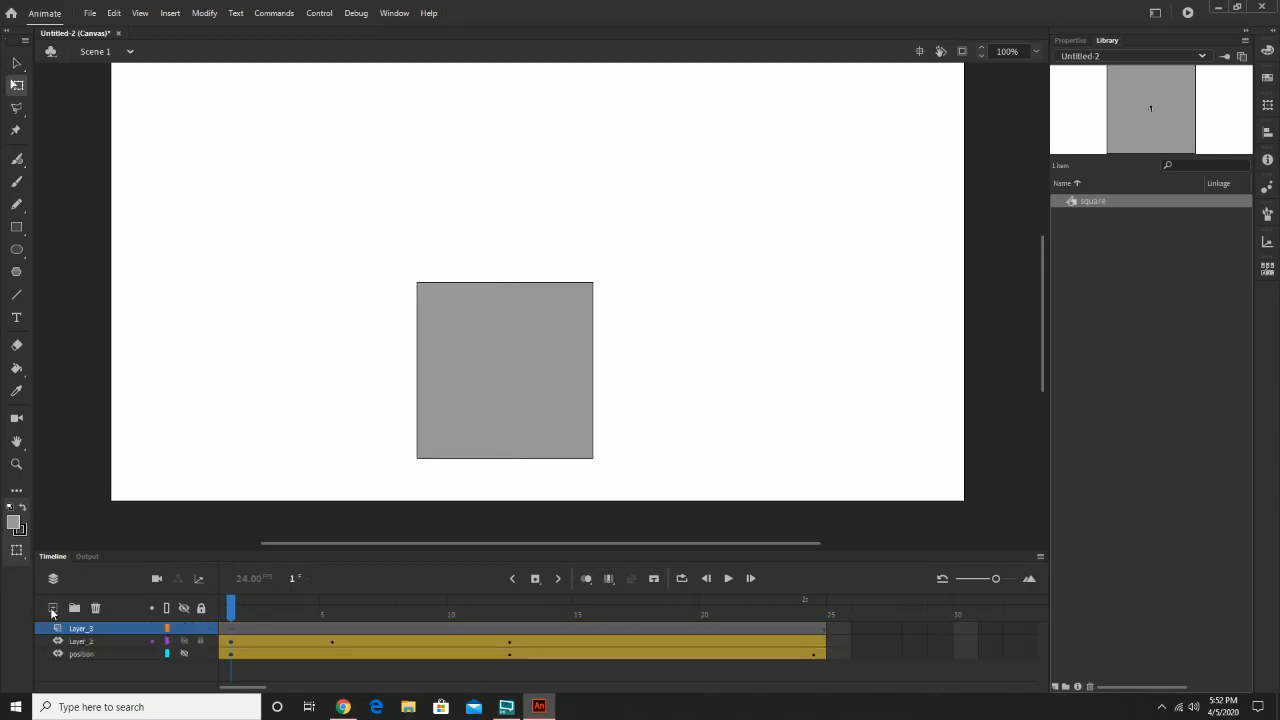
{"action": "left_click", "coordinate": [184, 640]}
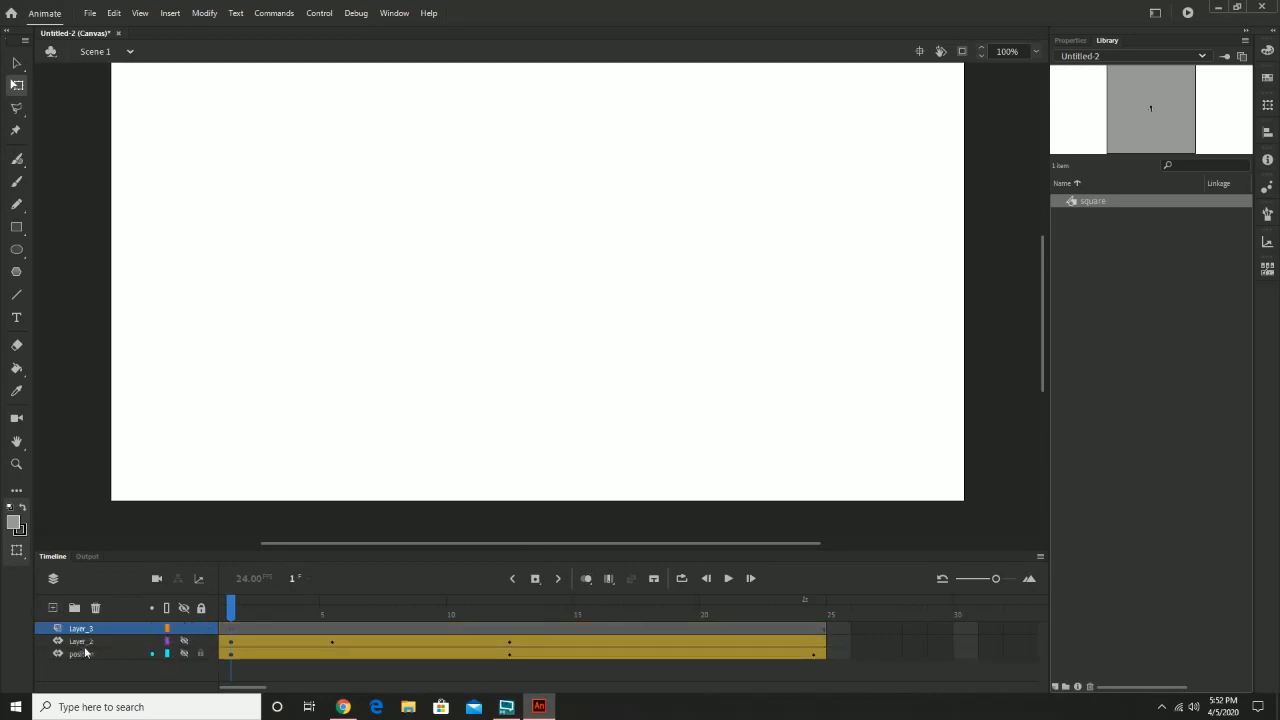
- Rename Layer_2 as rotation
{"action": "double_click", "coordinate": [80, 641]}
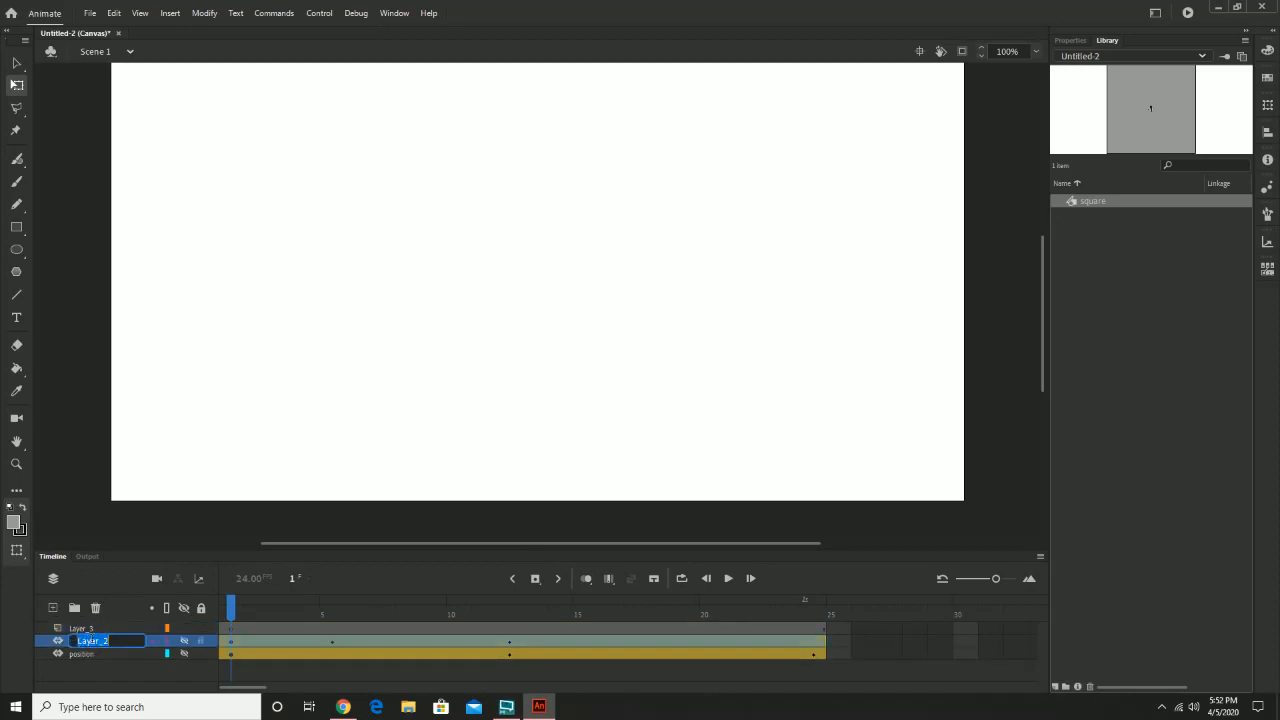
{"action": "type", "text": "s"}
{"action": "type", "text": "otation"}
{"action": "key", "text": "Return"}
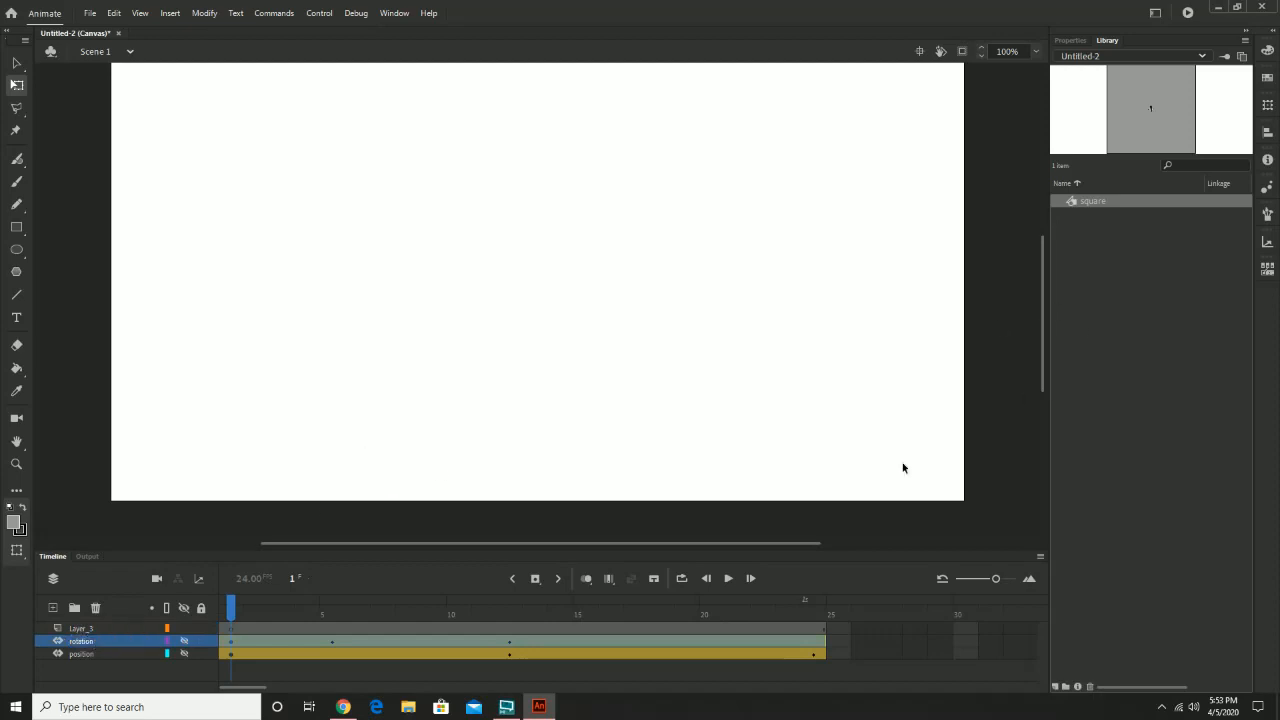
- Rename Layer_3 as scale and place an instance of the square symbol on it near the stage's lower edge
{"action": "double_click", "coordinate": [88, 628]}
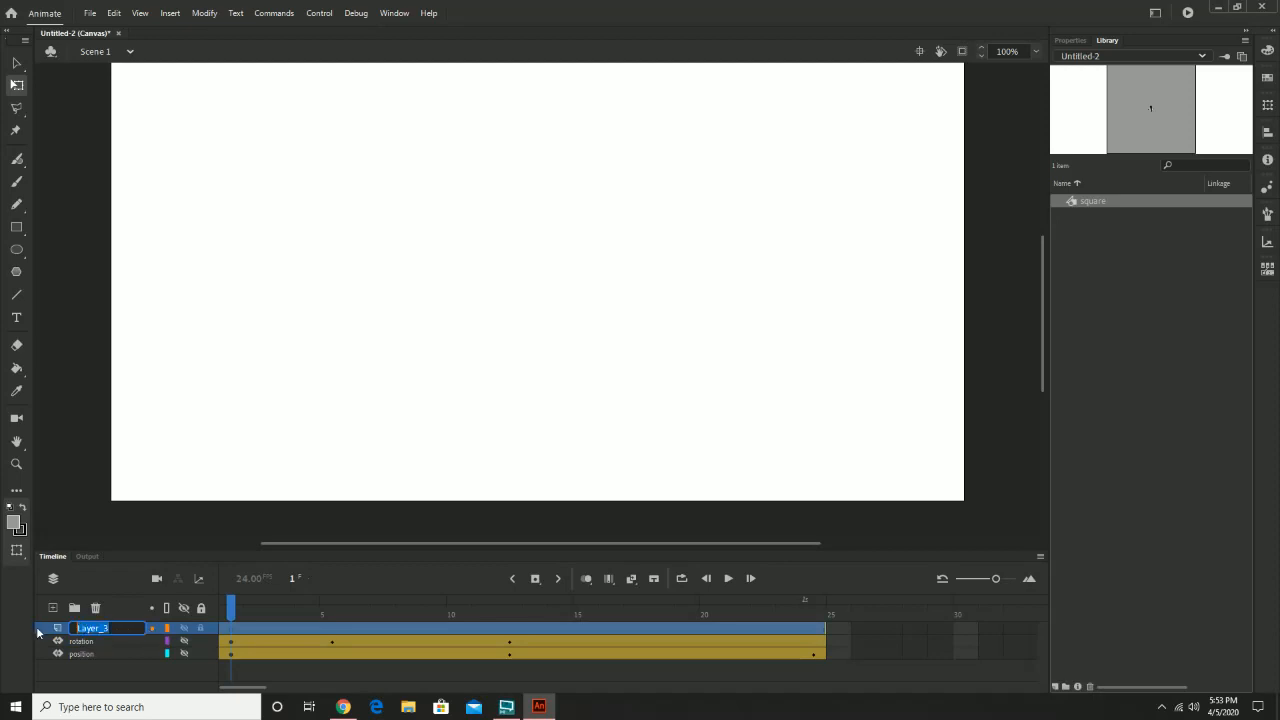
{"action": "type", "text": "scale"}
{"action": "key", "text": "Return"}
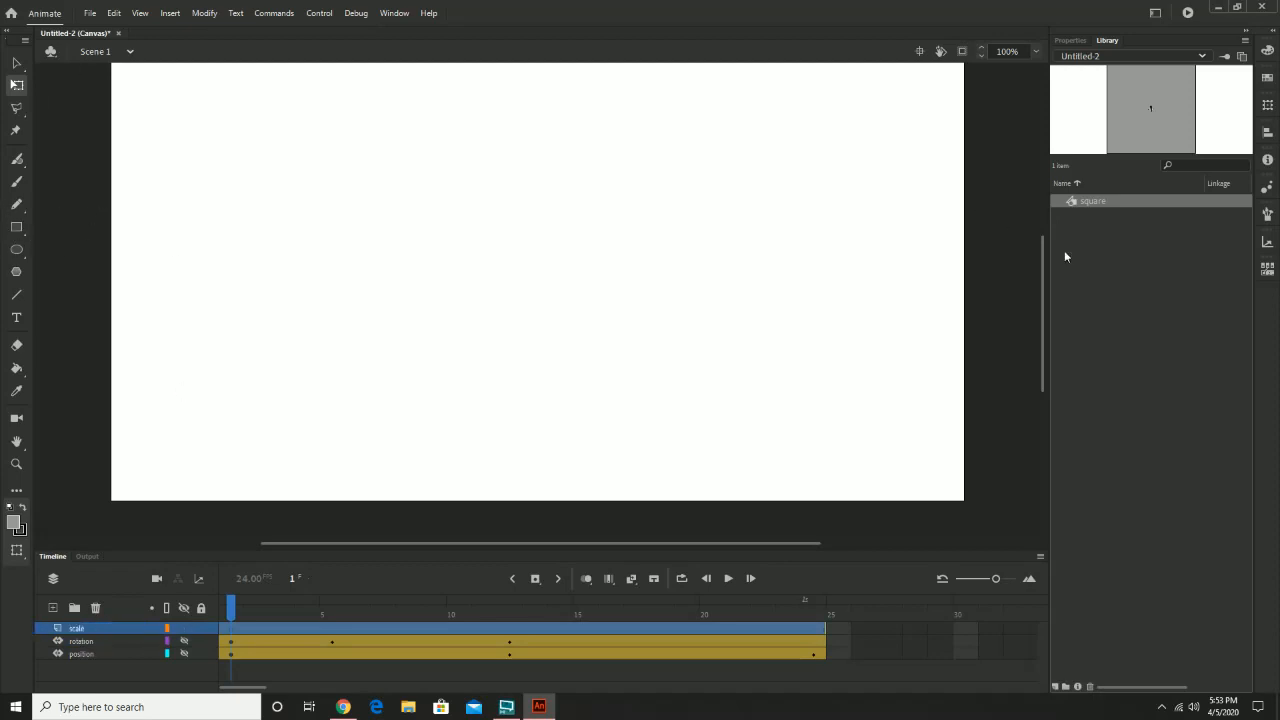
{"action": "left_click_drag", "start_coordinate": [1100, 201], "coordinate": [546, 420]}
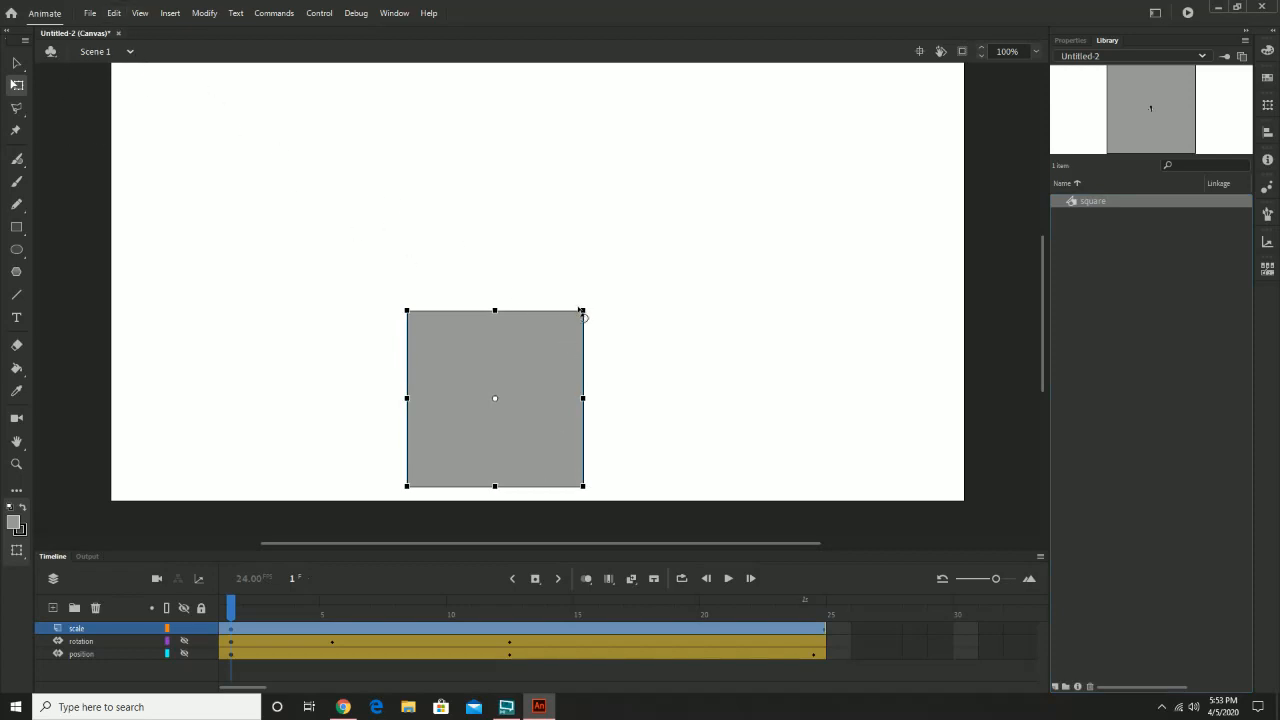
- Try scaling the square about its centre and about a pivot on its lower-left corner, undoing each scaling
{"action": "left_click_drag", "start_coordinate": [583, 309], "coordinate": [526, 381]}
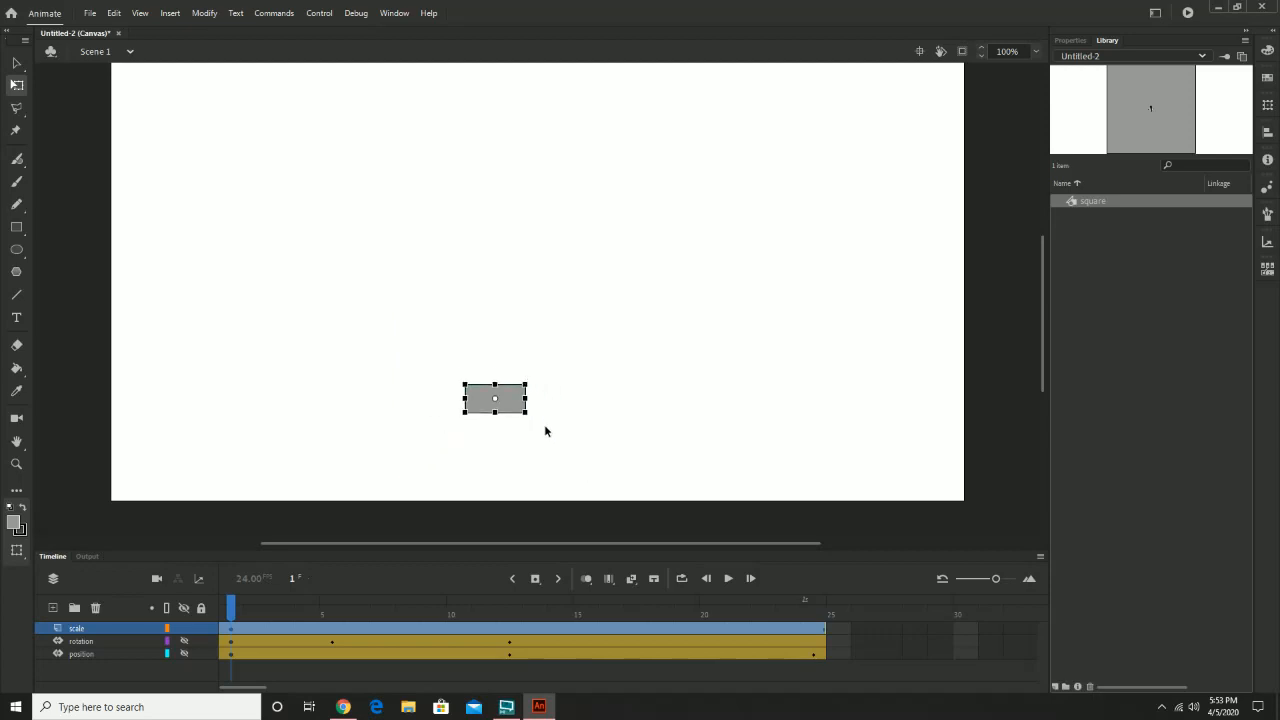
{"action": "key", "text": "ctrl+z"}
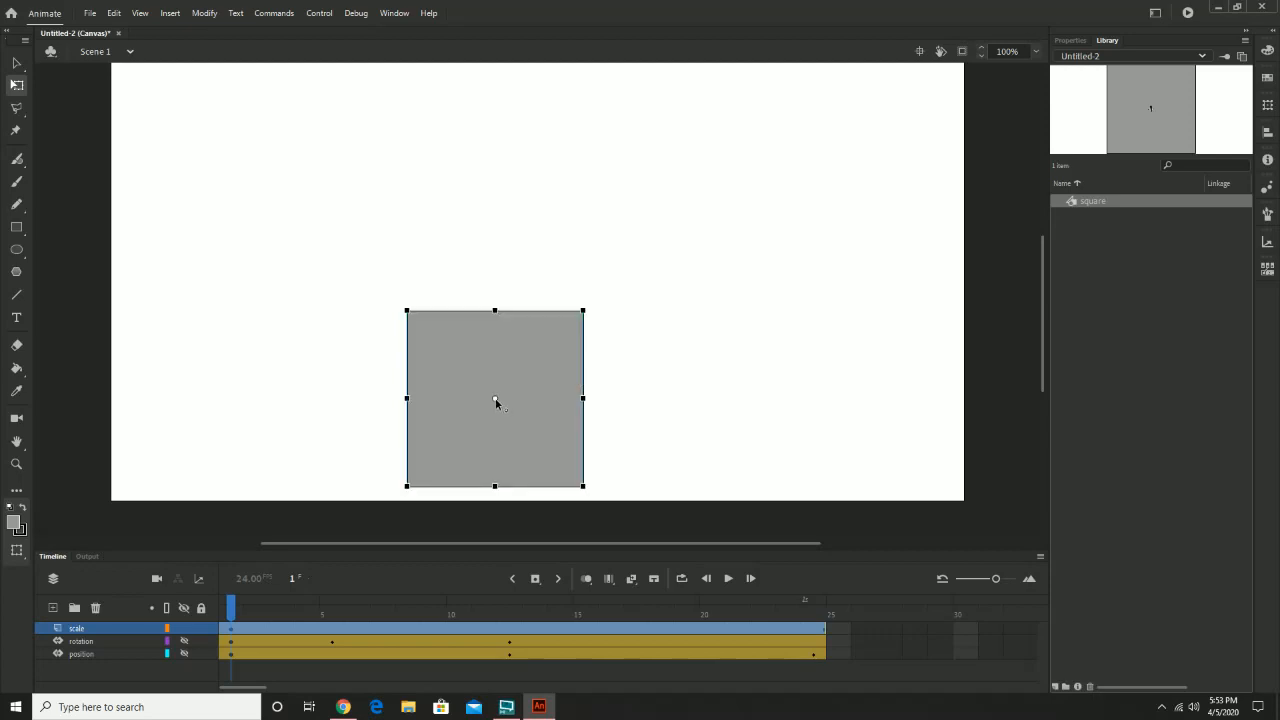
{"action": "left_click", "coordinate": [13, 88]}
{"action": "left_click_drag", "start_coordinate": [494, 399], "coordinate": [407, 486]}
{"action": "left_click_drag", "start_coordinate": [583, 311], "coordinate": [623, 289]}
{"action": "key", "text": "ctrl+z"}
- Move the square's pivot to the middle of its bottom edge, then try shrinking it proportionally and undo the shrink
{"action": "left_click_drag", "start_coordinate": [406, 488], "coordinate": [495, 487]}
{"action": "left_click_drag", "start_coordinate": [587, 309], "coordinate": [517, 443]}
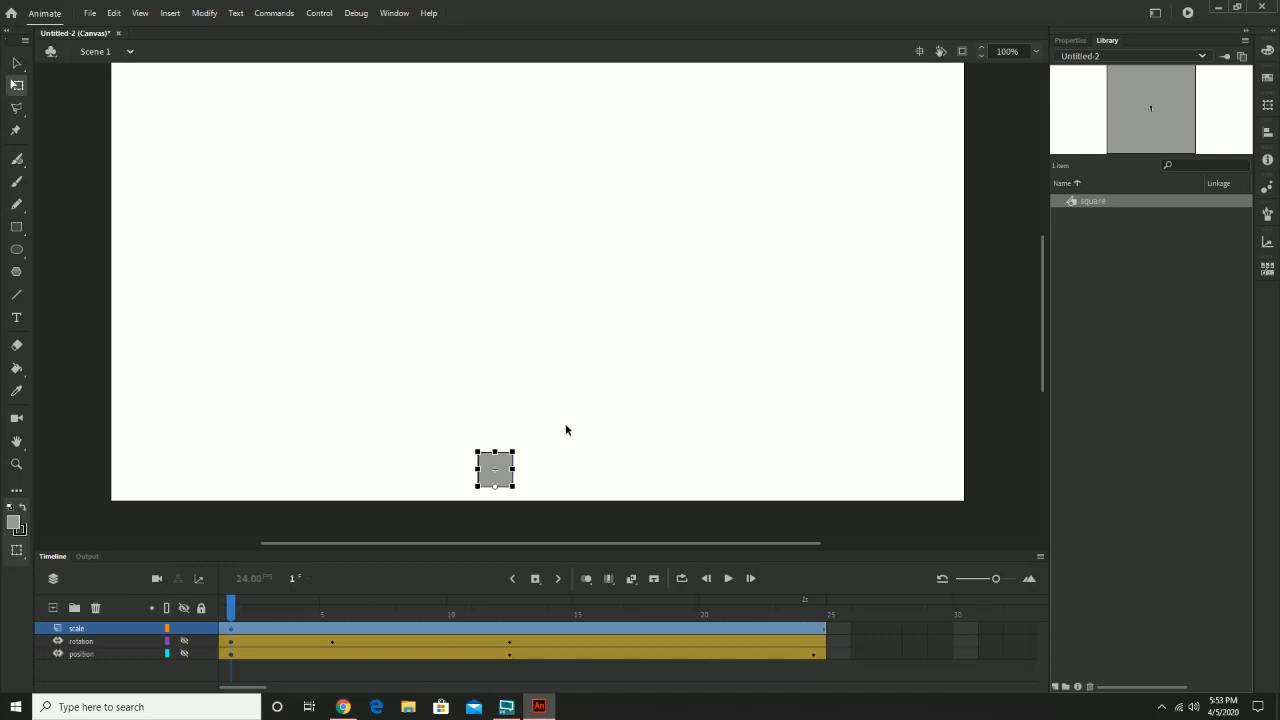
{"action": "key", "text": "ctrl+z"}
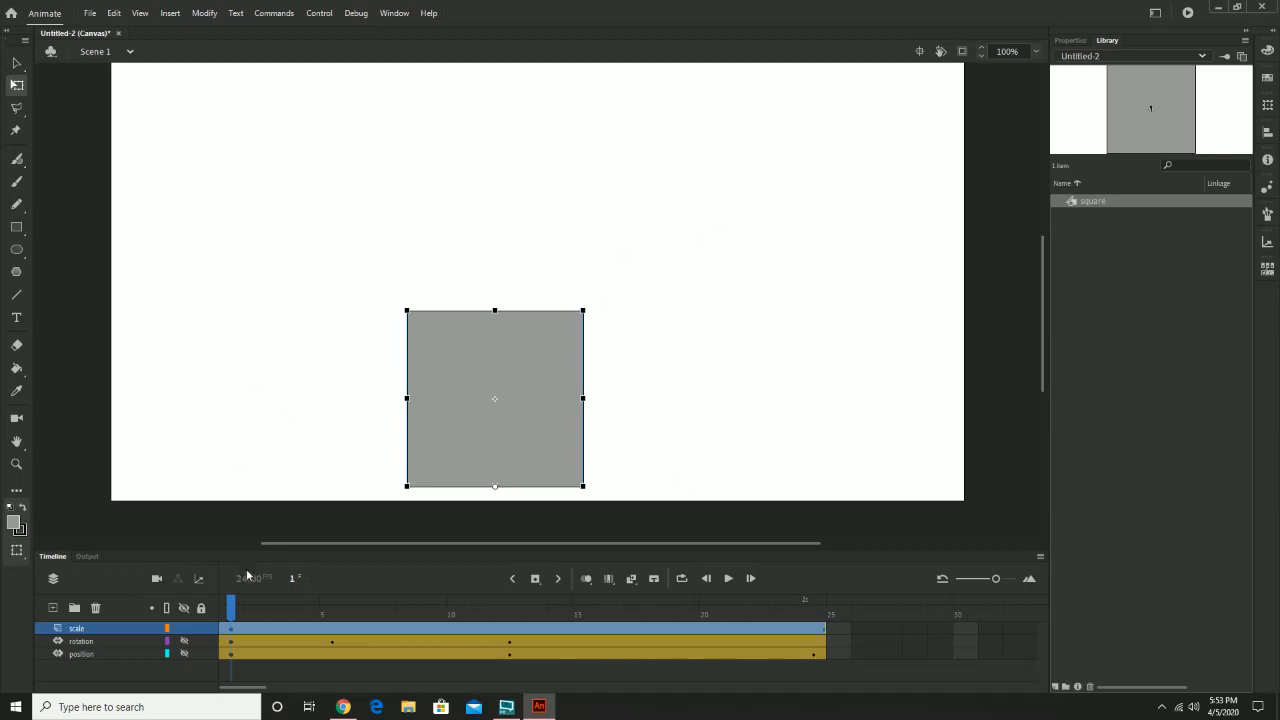
- Select the square at frame 1 of the scale layer and create a motion tween for it
{"action": "left_click", "coordinate": [1070, 40]}
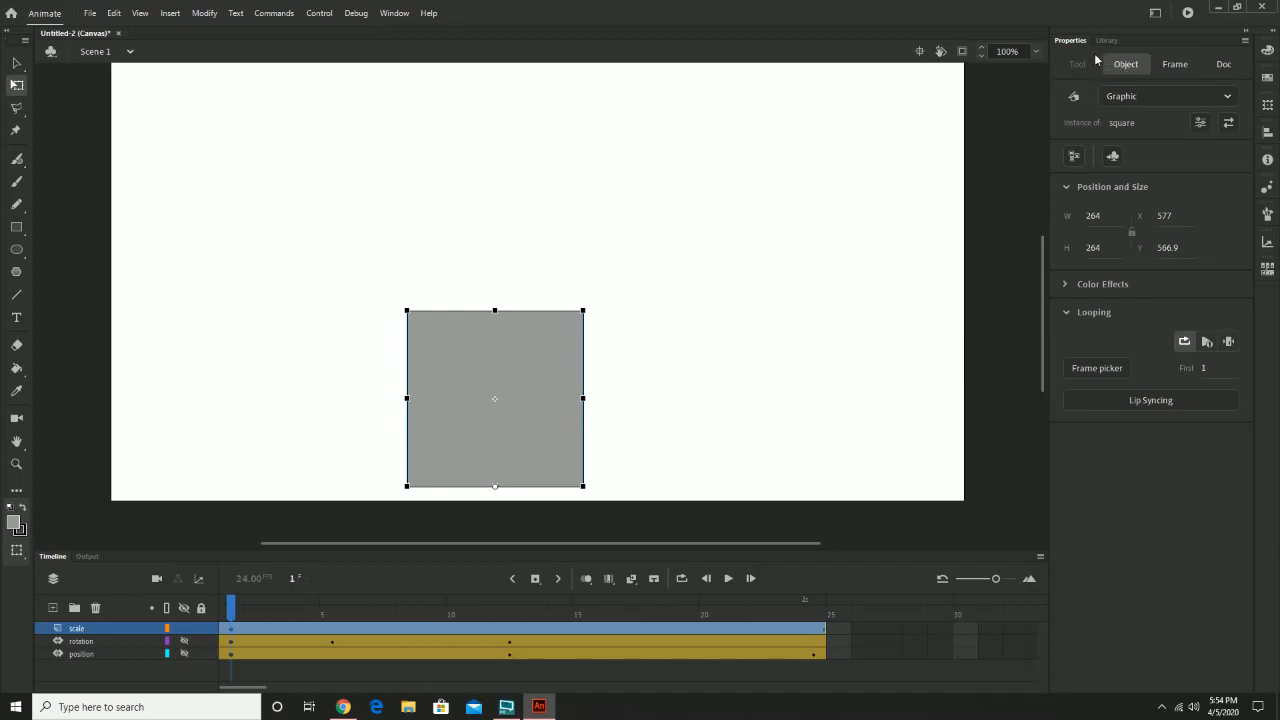
{"action": "left_click", "coordinate": [1106, 40]}
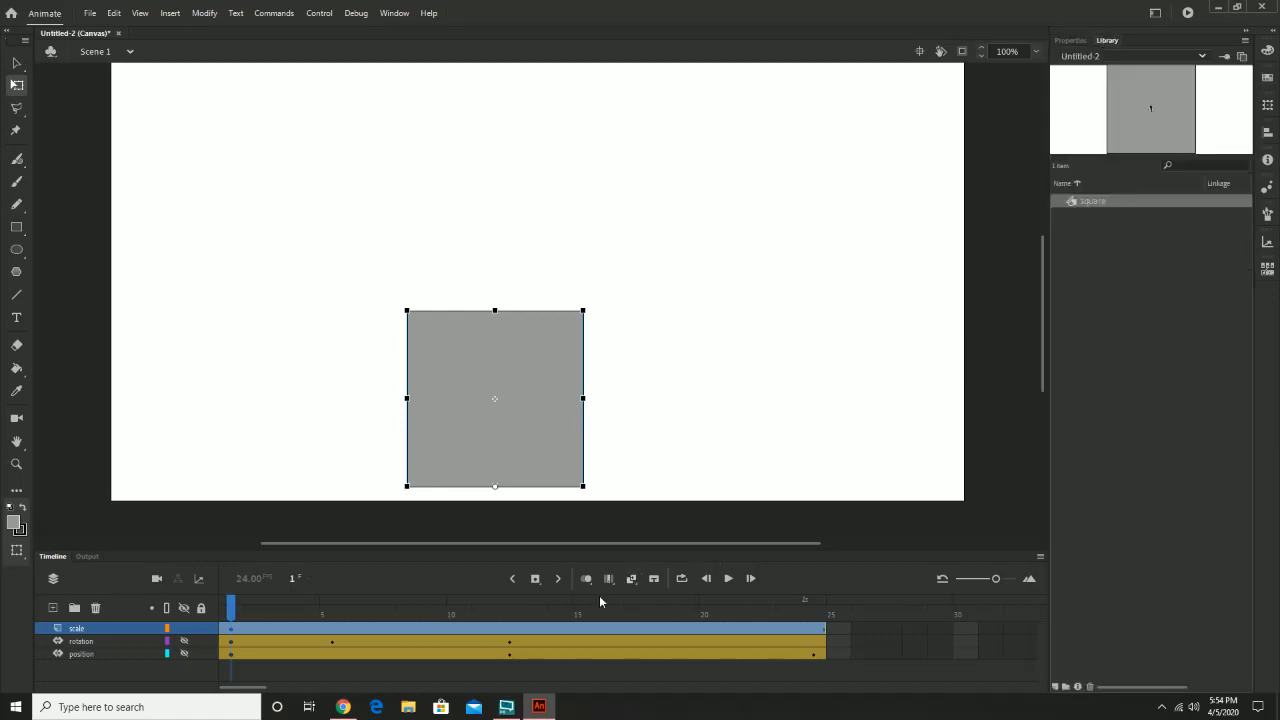
{"action": "left_click_drag", "start_coordinate": [237, 612], "coordinate": [212, 621]}
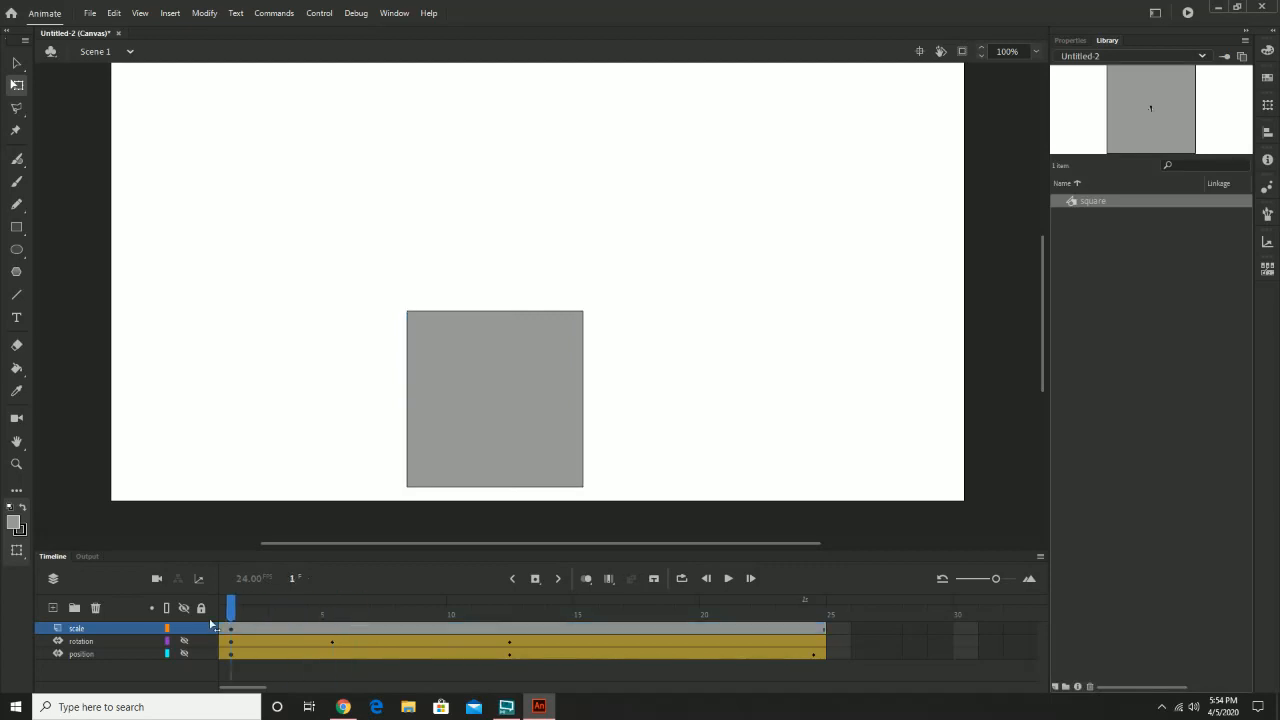
{"action": "left_click", "coordinate": [491, 366]}
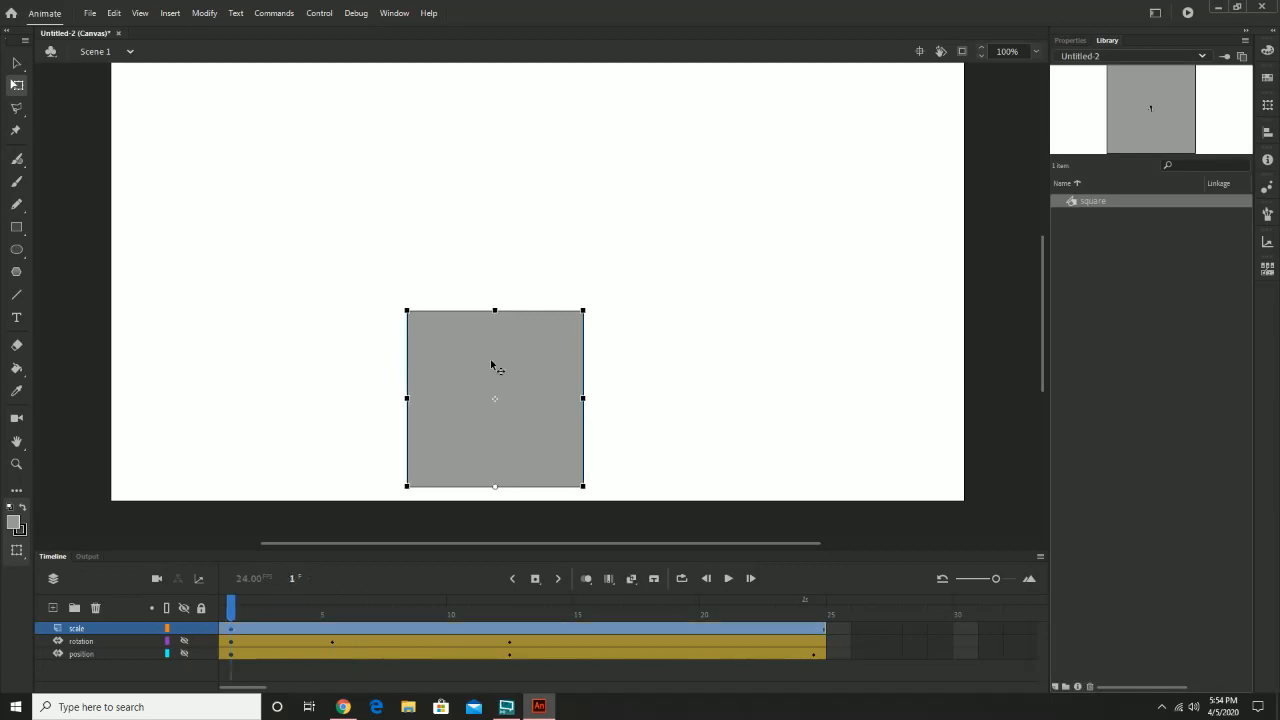
{"action": "left_click", "coordinate": [199, 12]}
{"action": "mouse_move", "coordinate": [173, 9]}
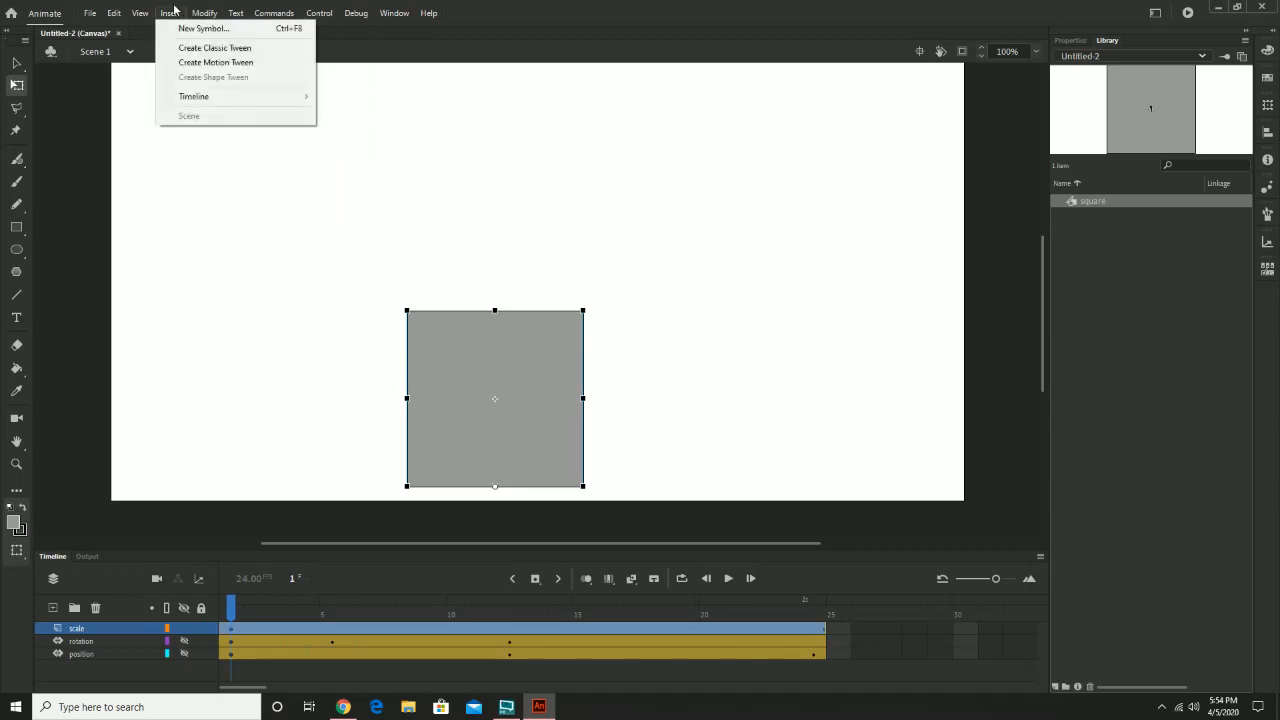
{"action": "left_click", "coordinate": [209, 68]}
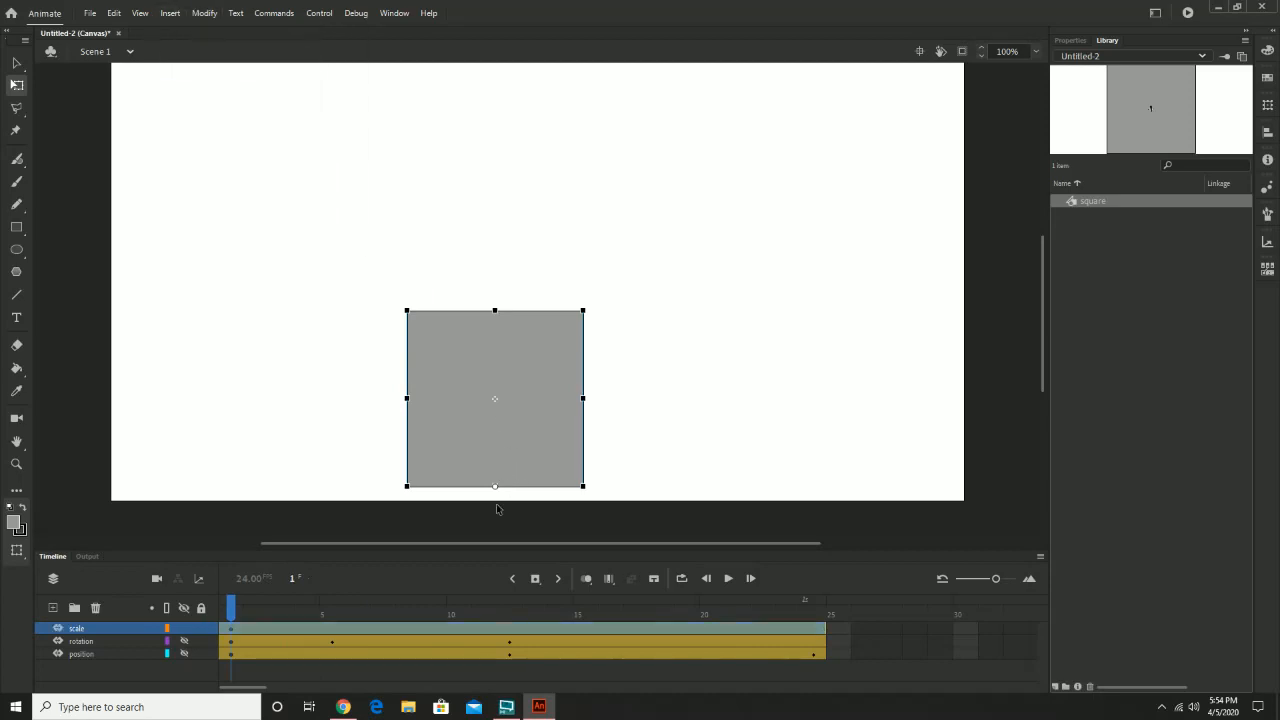
- On the scale layer, enlarge the square proportionally at frame 12 and shrink it to a tiny square at frame 24
{"action": "left_click", "coordinate": [509, 633]}
{"action": "left_click_drag", "start_coordinate": [588, 314], "coordinate": [699, 228]}
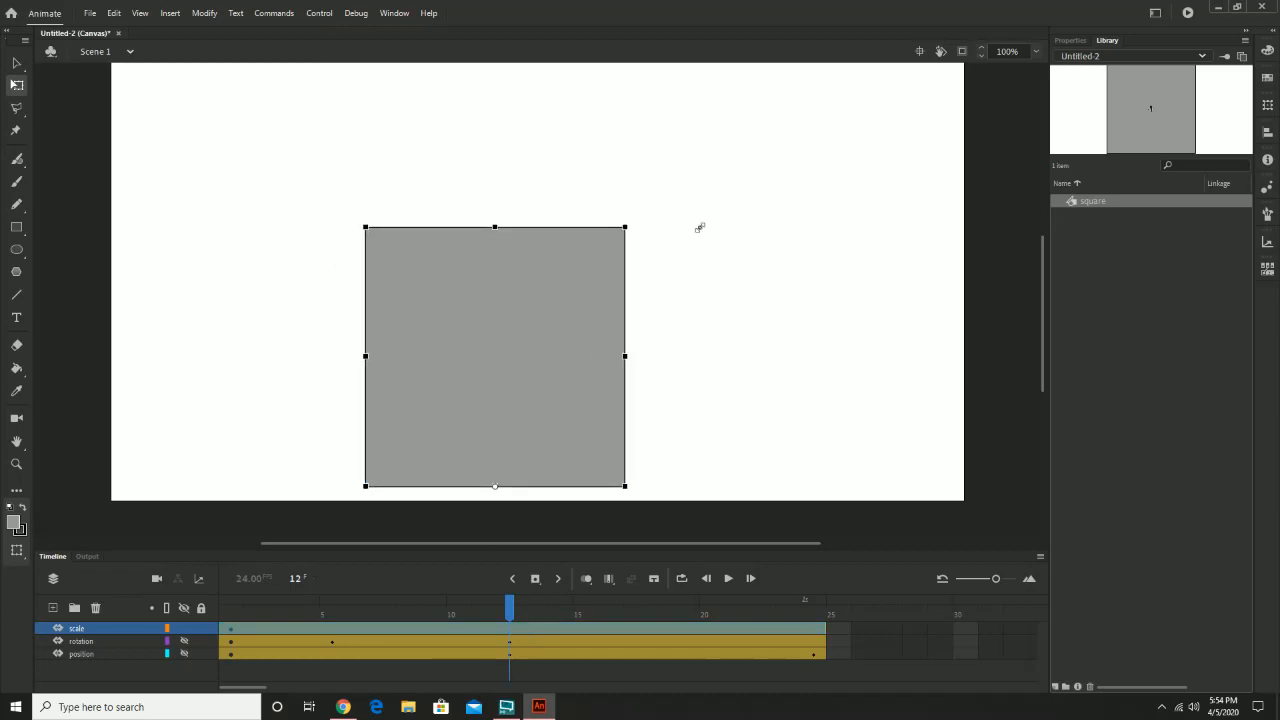
{"action": "left_click", "coordinate": [813, 603]}
{"action": "left_click_drag", "start_coordinate": [625, 227], "coordinate": [545, 475]}
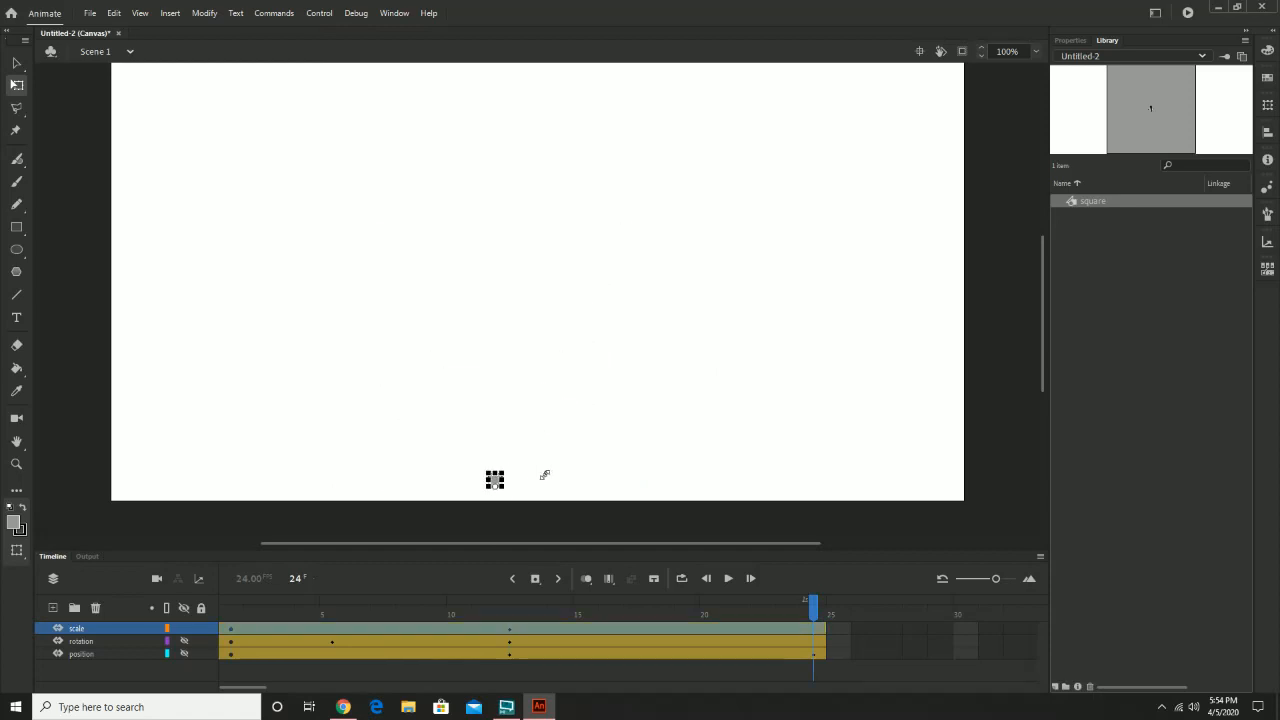
- Play the scale tween from frame 1
{"action": "left_click", "coordinate": [233, 622]}
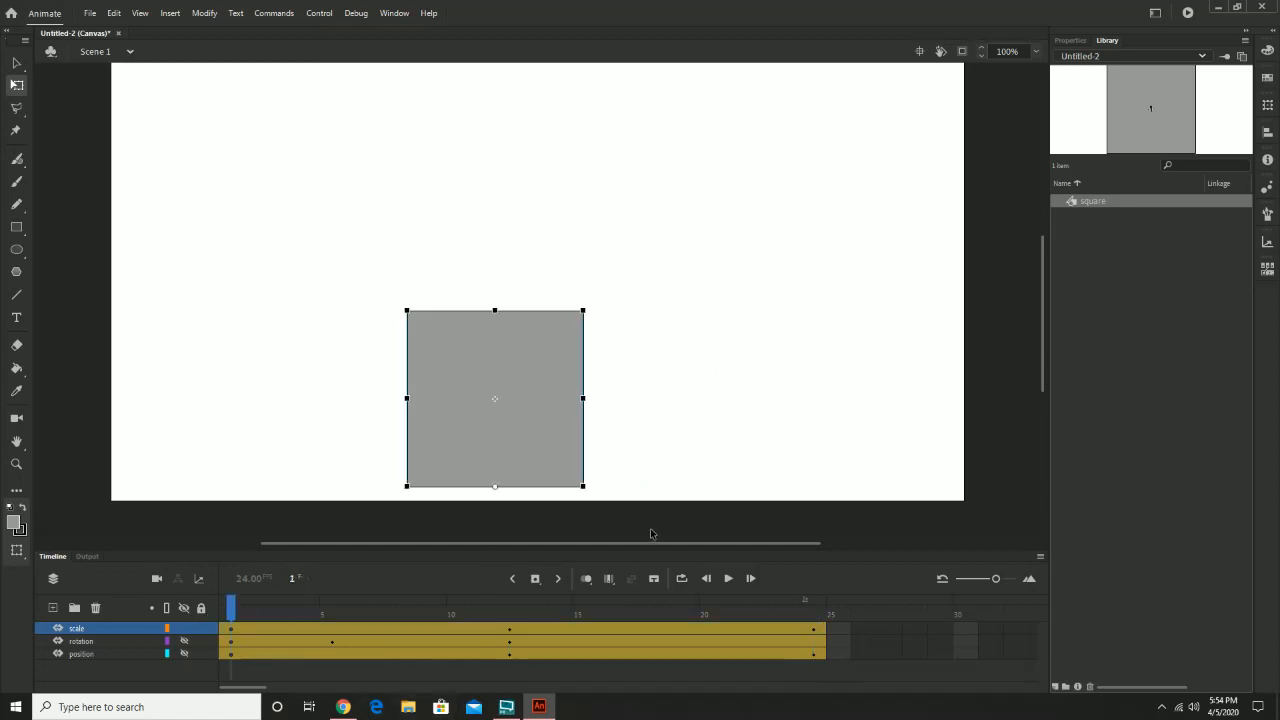
{"action": "left_click", "coordinate": [728, 578]}
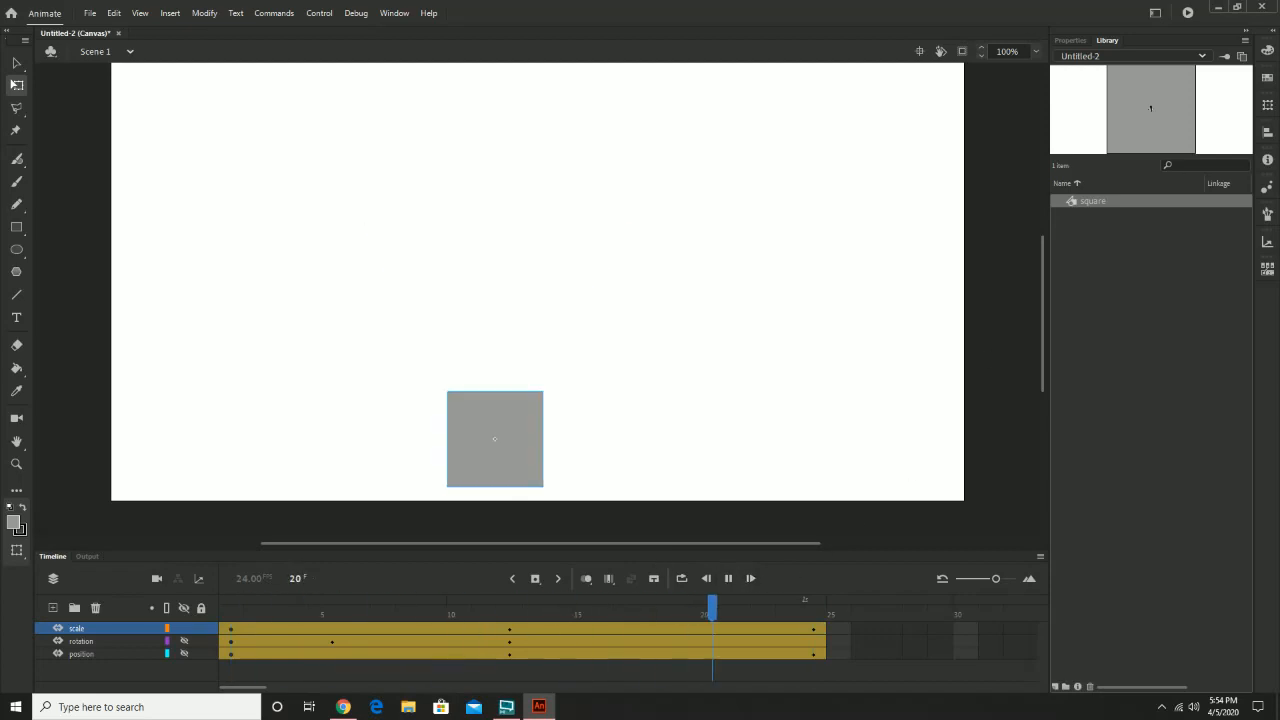
{"action": "left_click", "coordinate": [1273, 54]}
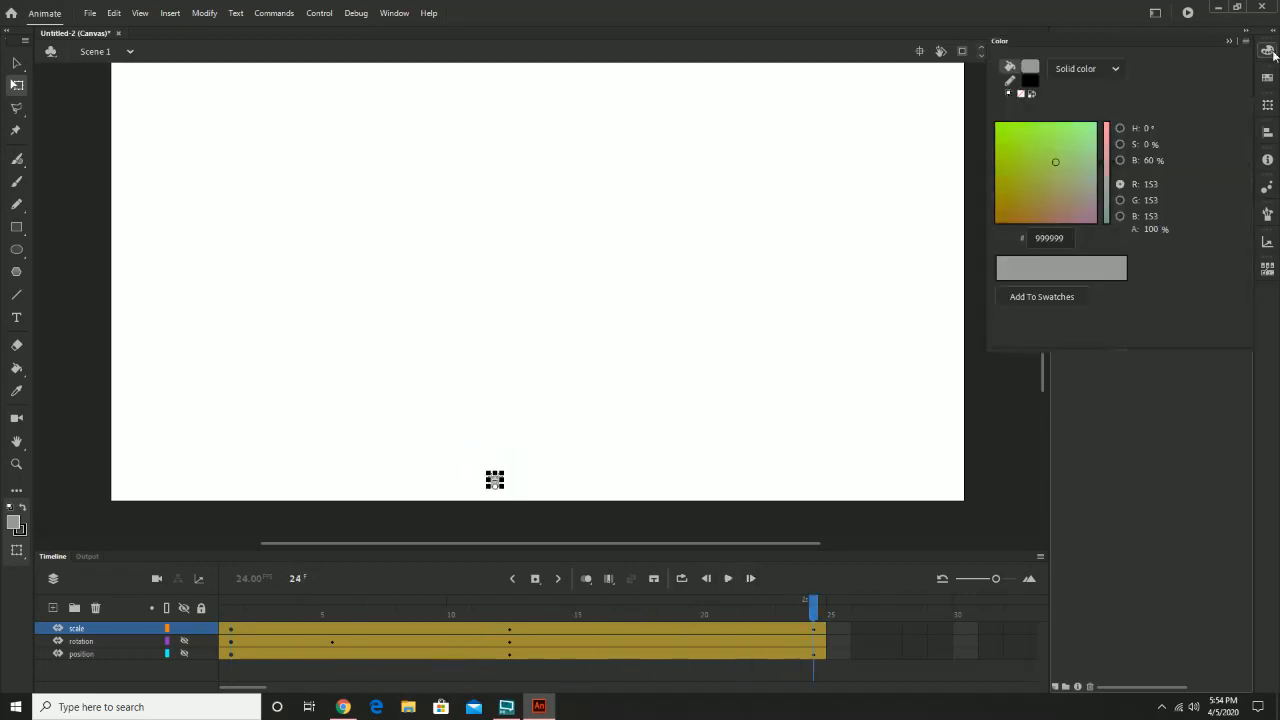
{"action": "left_click", "coordinate": [1268, 52]}
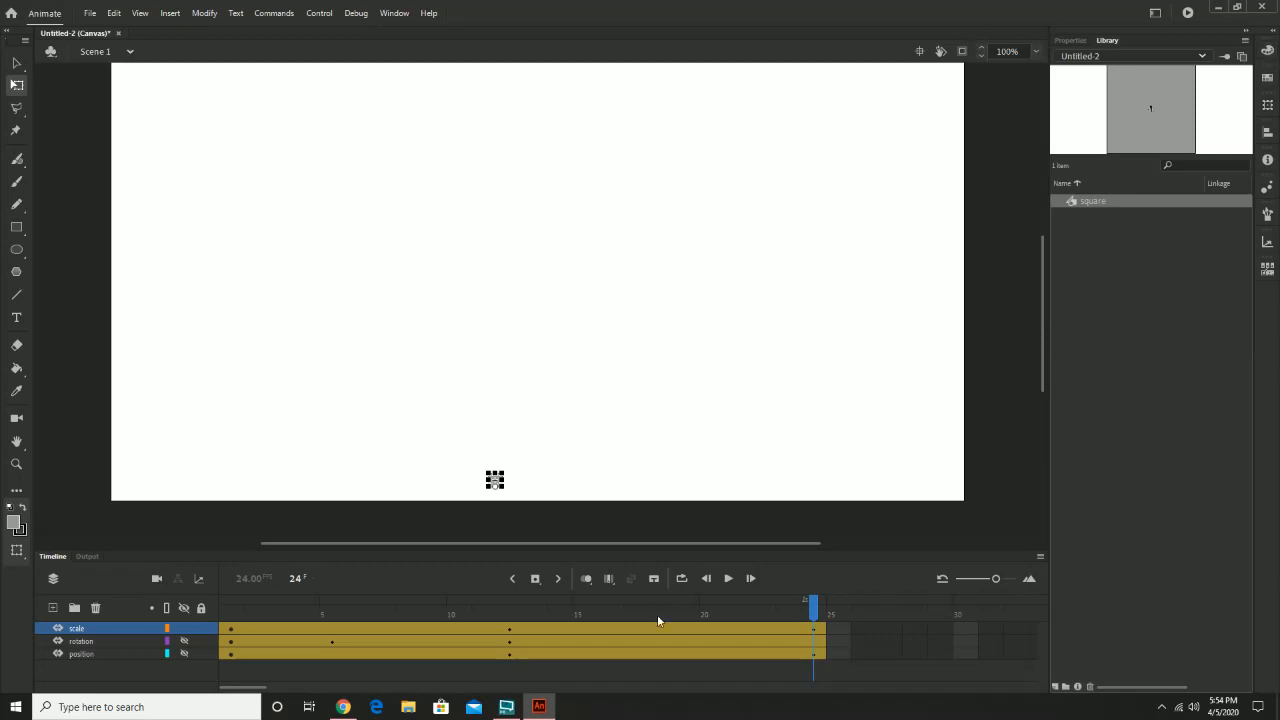
{"action": "left_click", "coordinate": [74, 644]}
{"action": "left_click", "coordinate": [85, 658]}
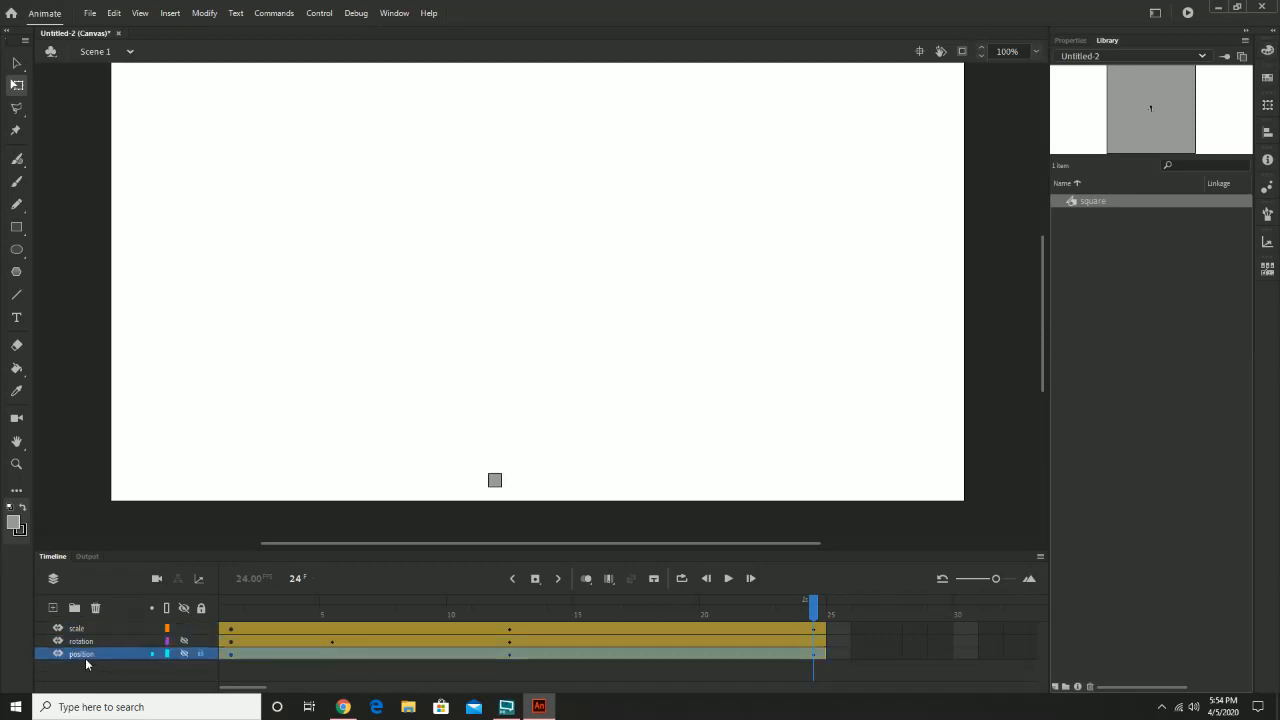
{"action": "left_click", "coordinate": [77, 642]}
{"action": "left_click", "coordinate": [76, 628]}
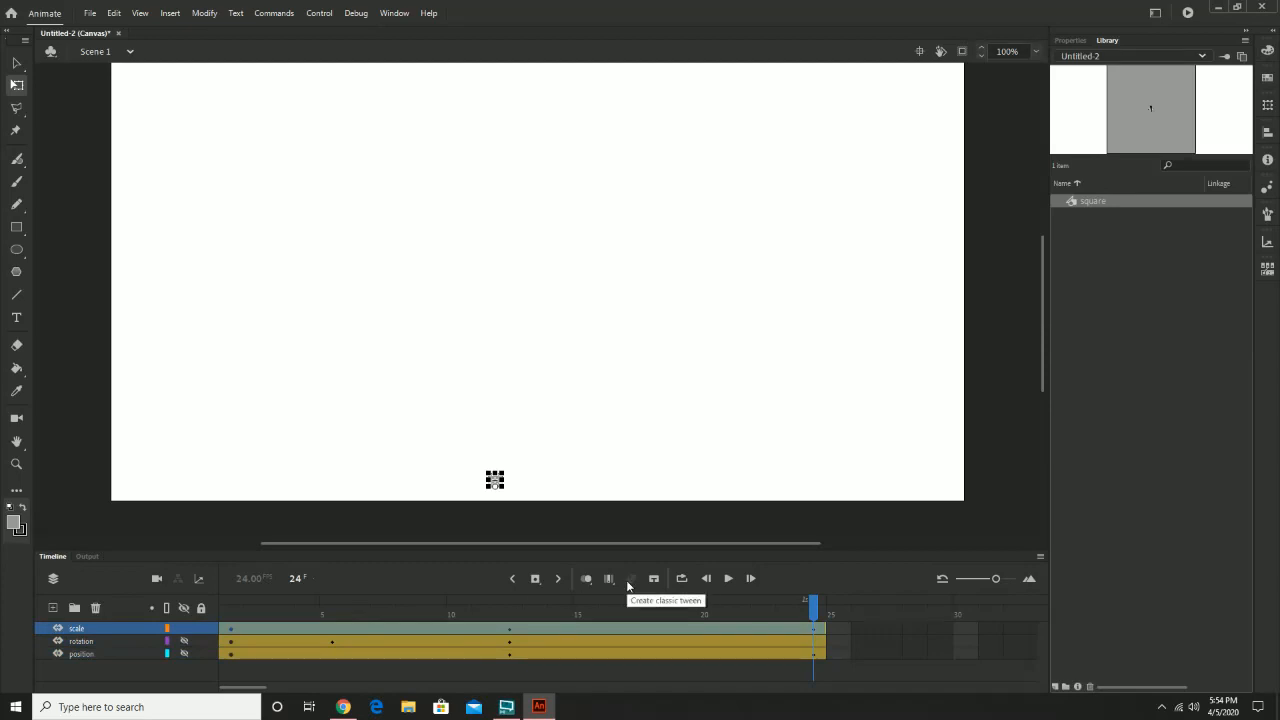
- Select the position layer and make it visible, and hide the scale layer
{"action": "left_click", "coordinate": [85, 655]}
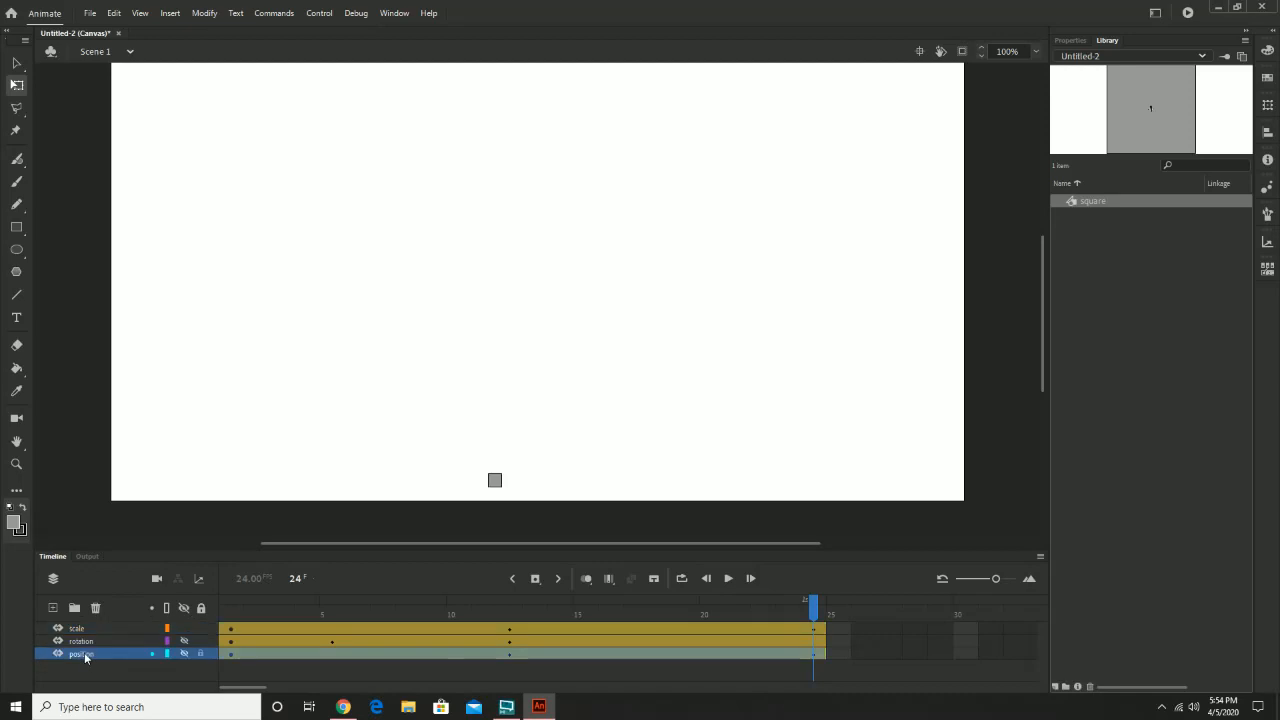
{"action": "left_click", "coordinate": [184, 654]}
{"action": "left_click", "coordinate": [184, 628]}
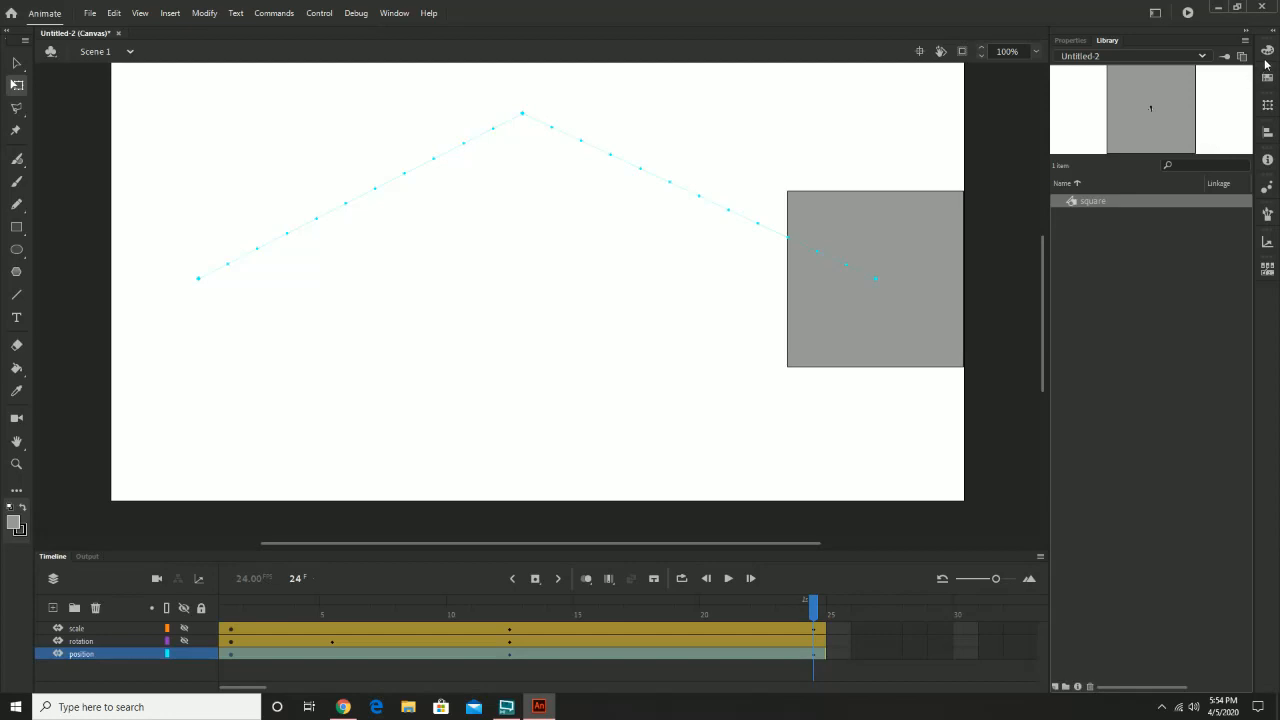
{"action": "left_click", "coordinate": [887, 243]}
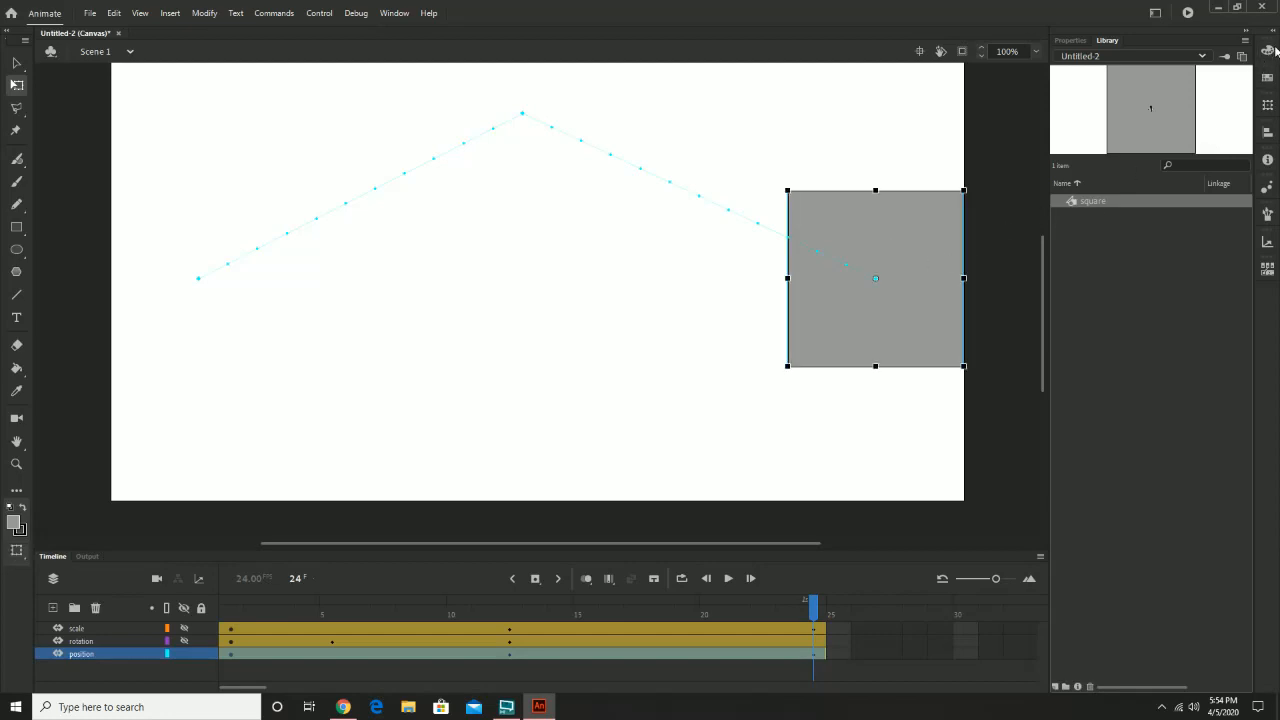
{"action": "left_click", "coordinate": [1270, 51]}
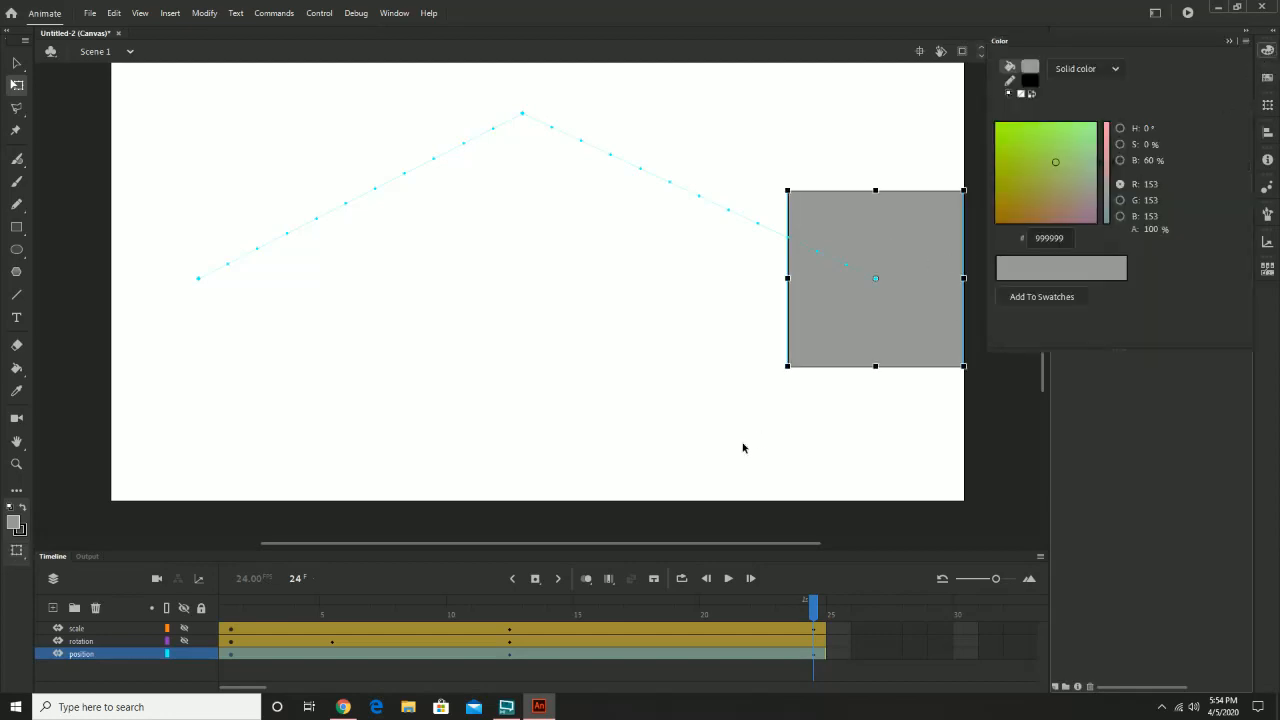
{"action": "left_click", "coordinate": [170, 13]}
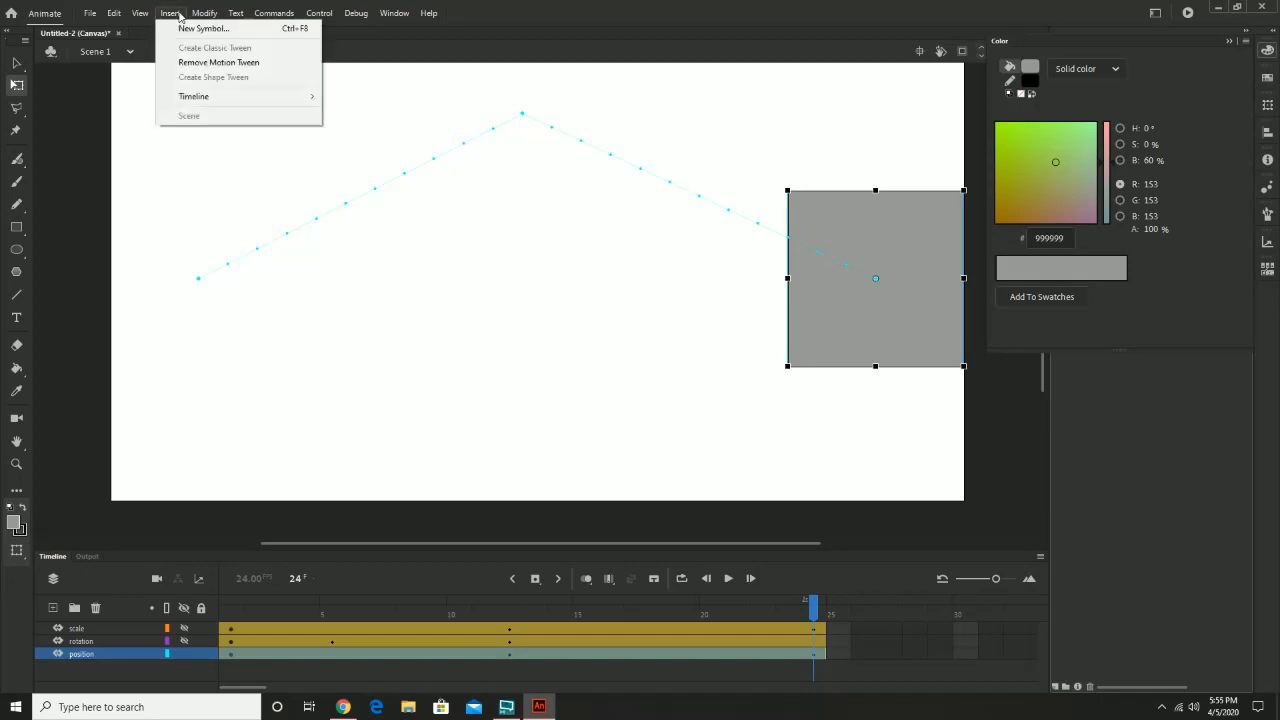
{"action": "mouse_move", "coordinate": [201, 12]}
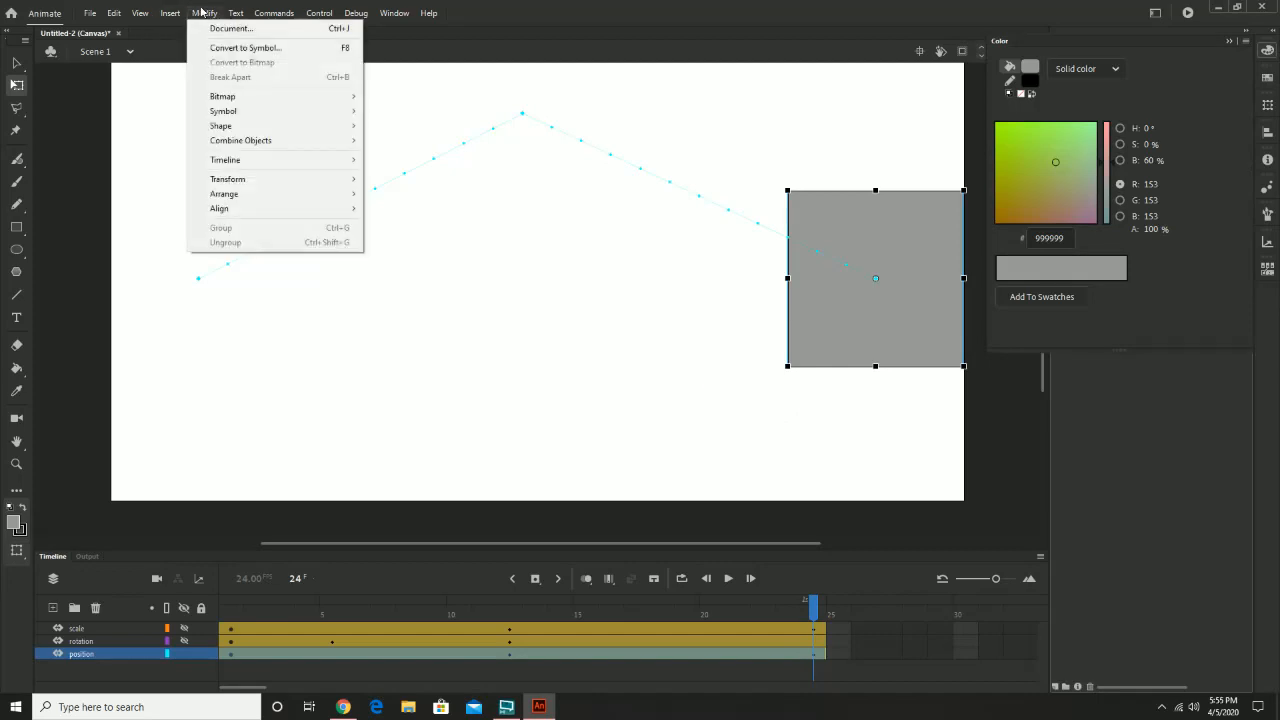
{"action": "left_click", "coordinate": [205, 13]}
{"action": "left_click", "coordinate": [428, 13]}
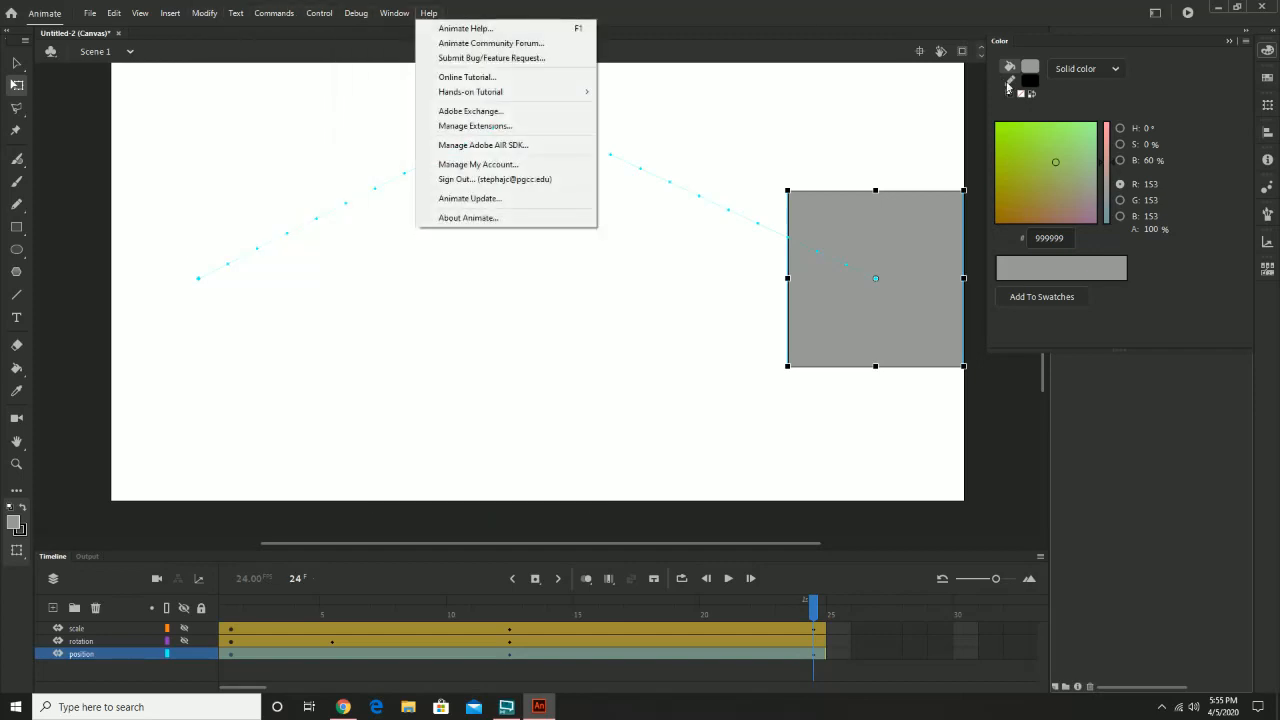
{"action": "left_click", "coordinate": [1116, 68]}
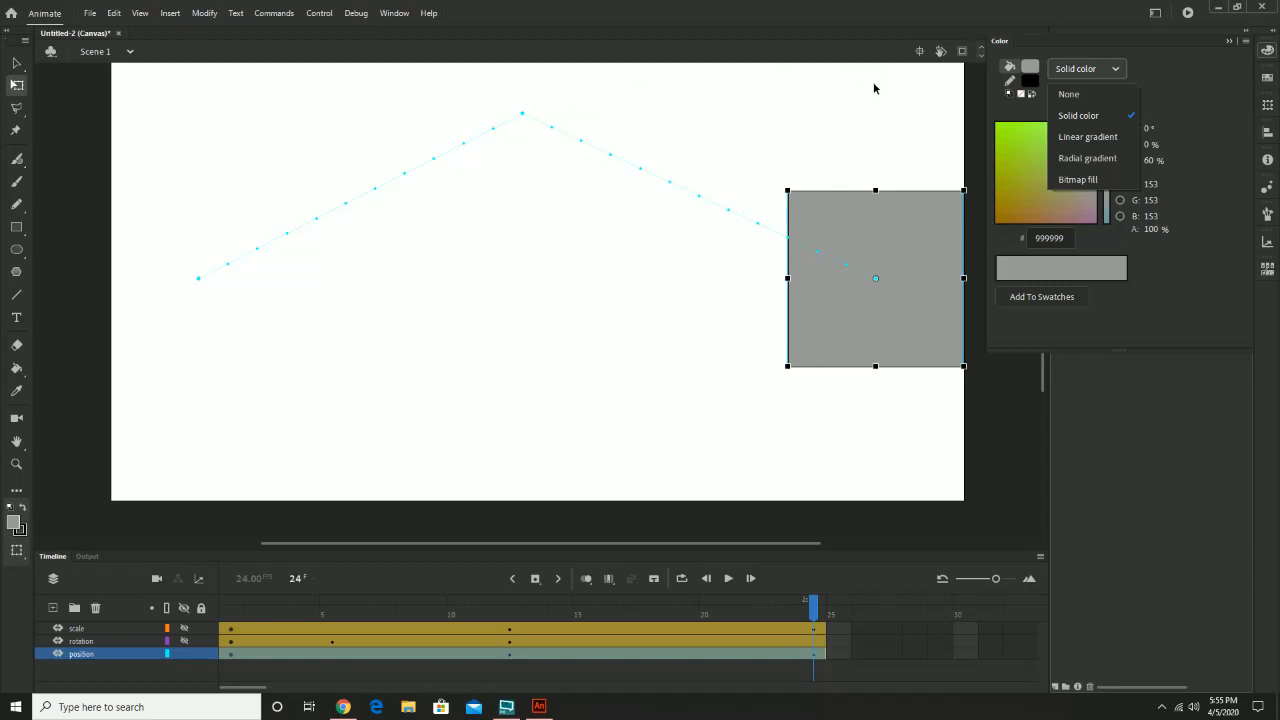
{"action": "left_click", "coordinate": [838, 248]}
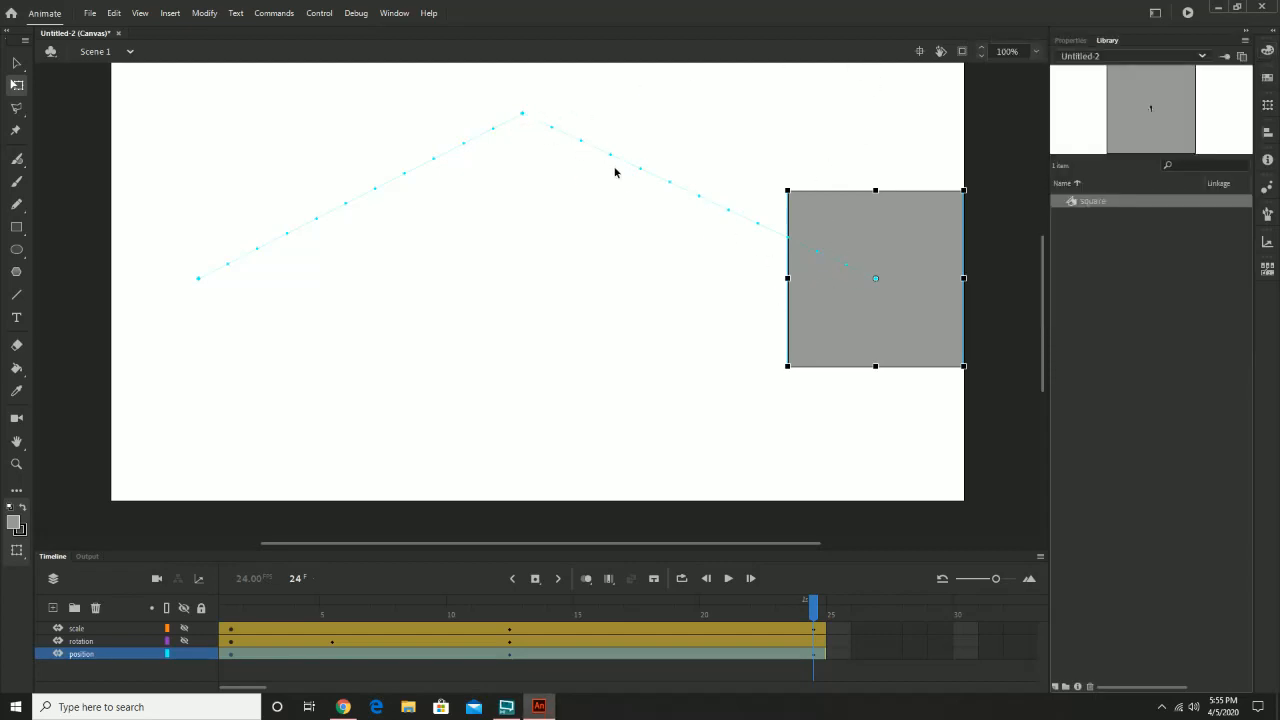
{"action": "left_click", "coordinate": [527, 127]}
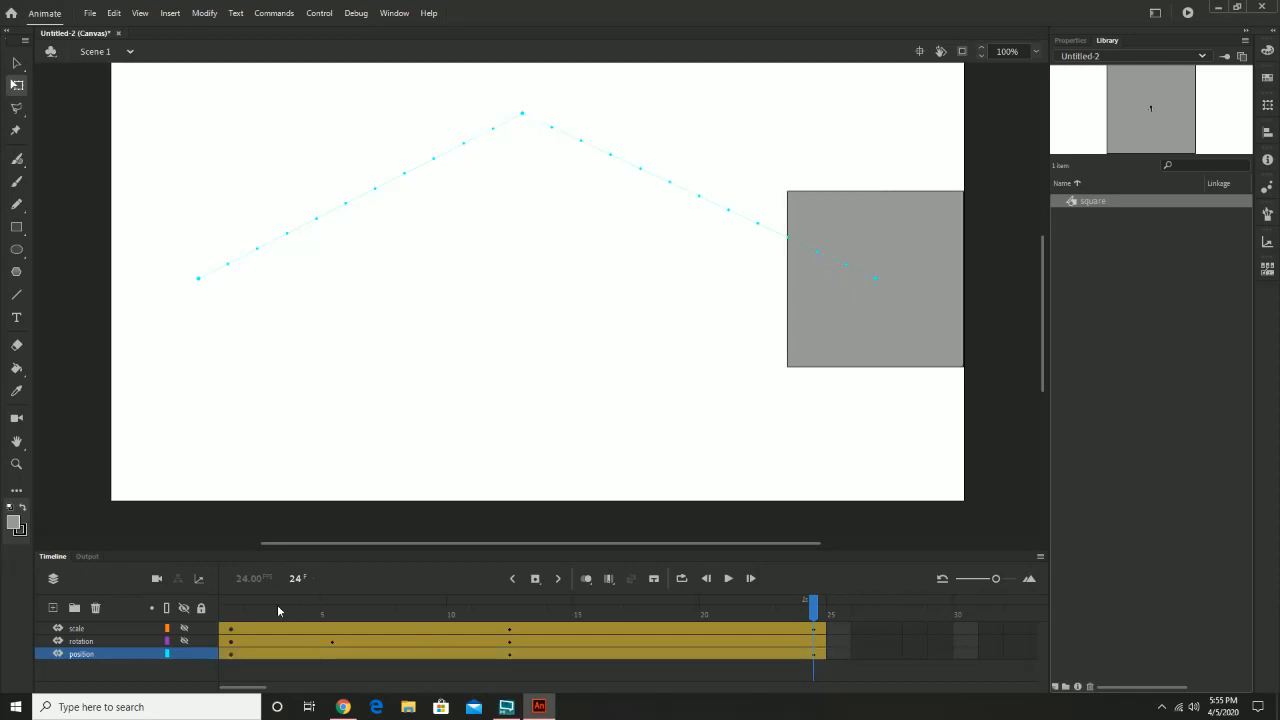
- Play the position tween from frame 1 several times, with the whole motion path in view
{"action": "left_click_drag", "start_coordinate": [277, 604], "coordinate": [230, 604]}
{"action": "left_click", "coordinate": [729, 578]}
{"action": "left_click", "coordinate": [729, 578]}
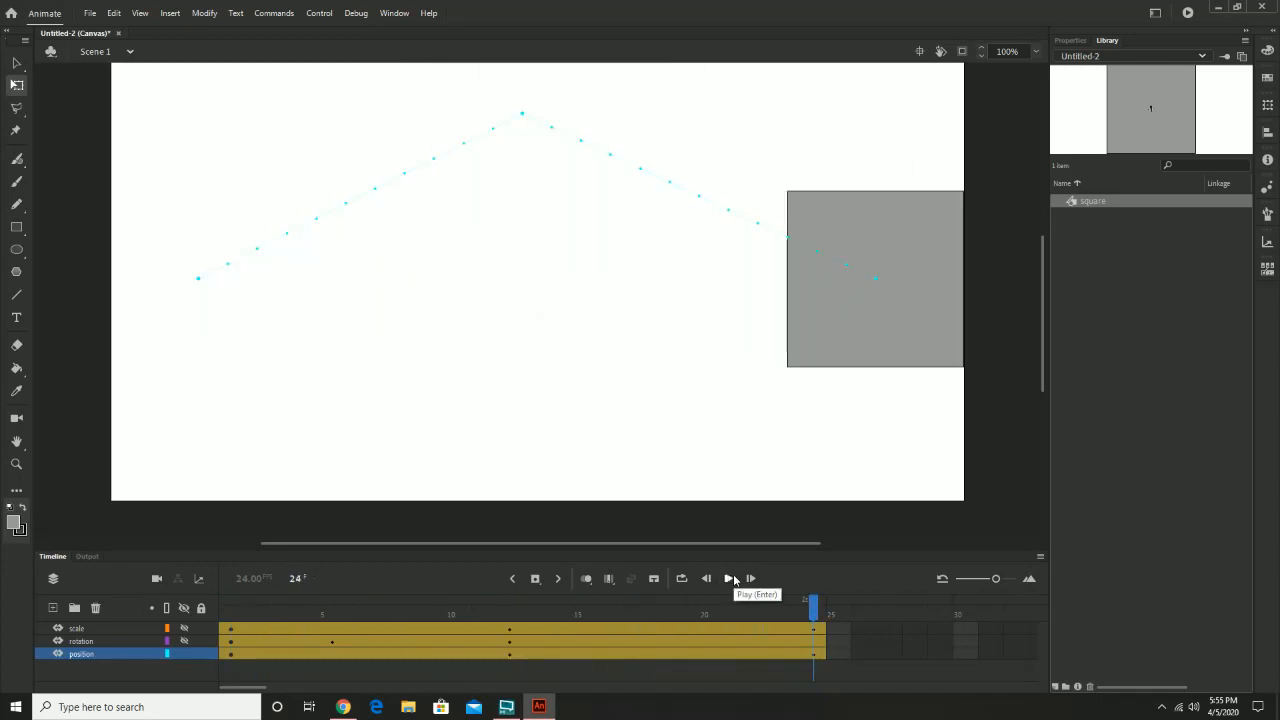
{"action": "left_click", "coordinate": [729, 578]}
{"action": "left_click", "coordinate": [637, 406]}
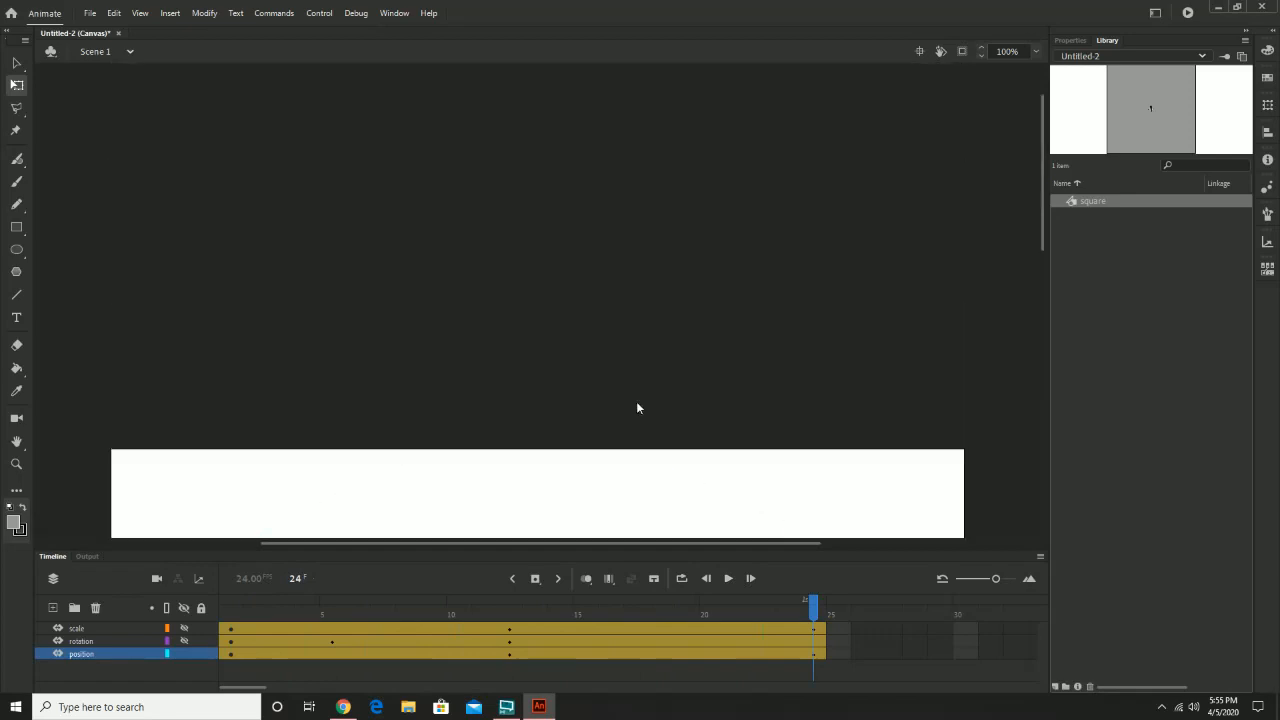
{"action": "scroll", "coordinate": [637, 406], "scroll_direction": "up", "scroll_amount": 3}
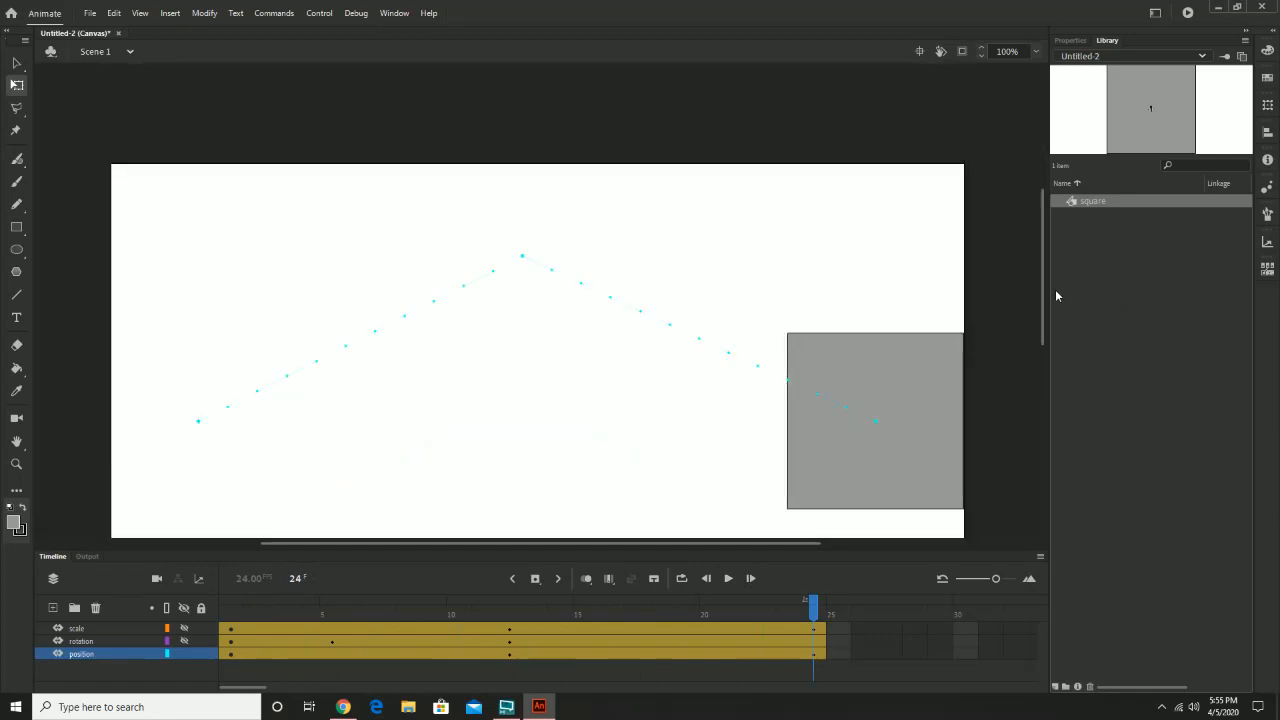
{"action": "left_click_drag", "start_coordinate": [1044, 289], "coordinate": [1042, 331]}
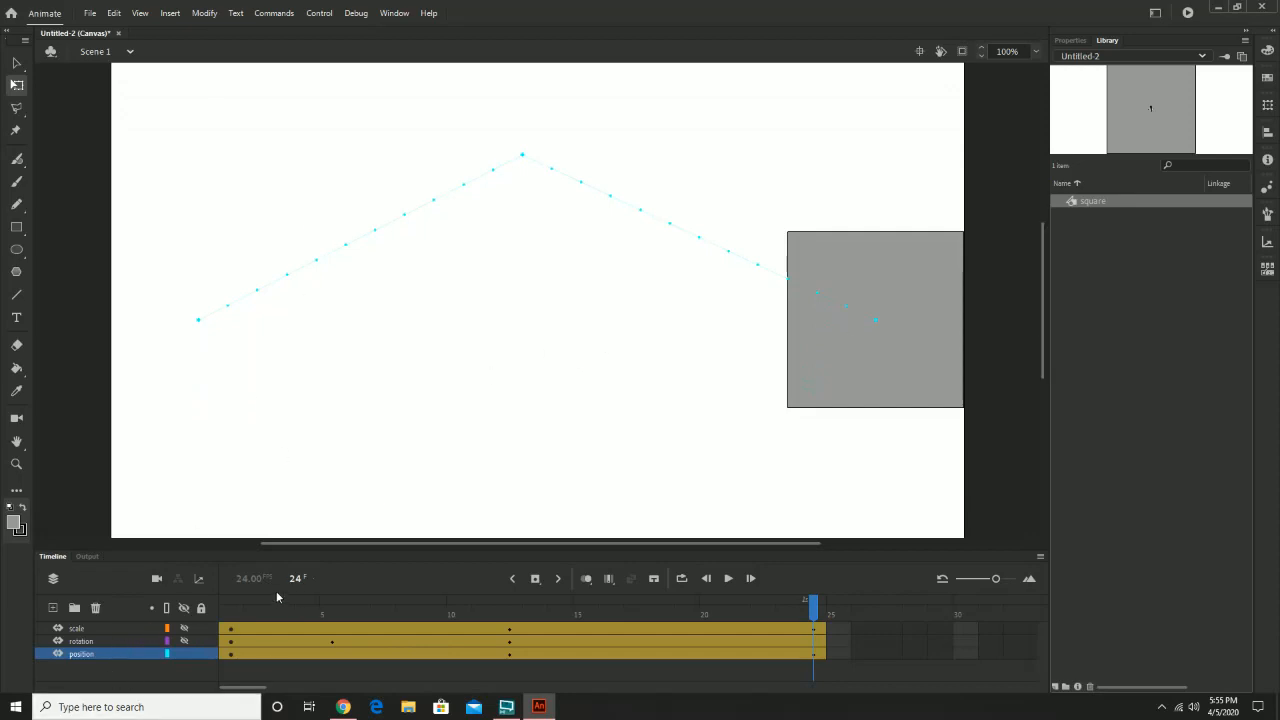
{"action": "left_click", "coordinate": [237, 615]}
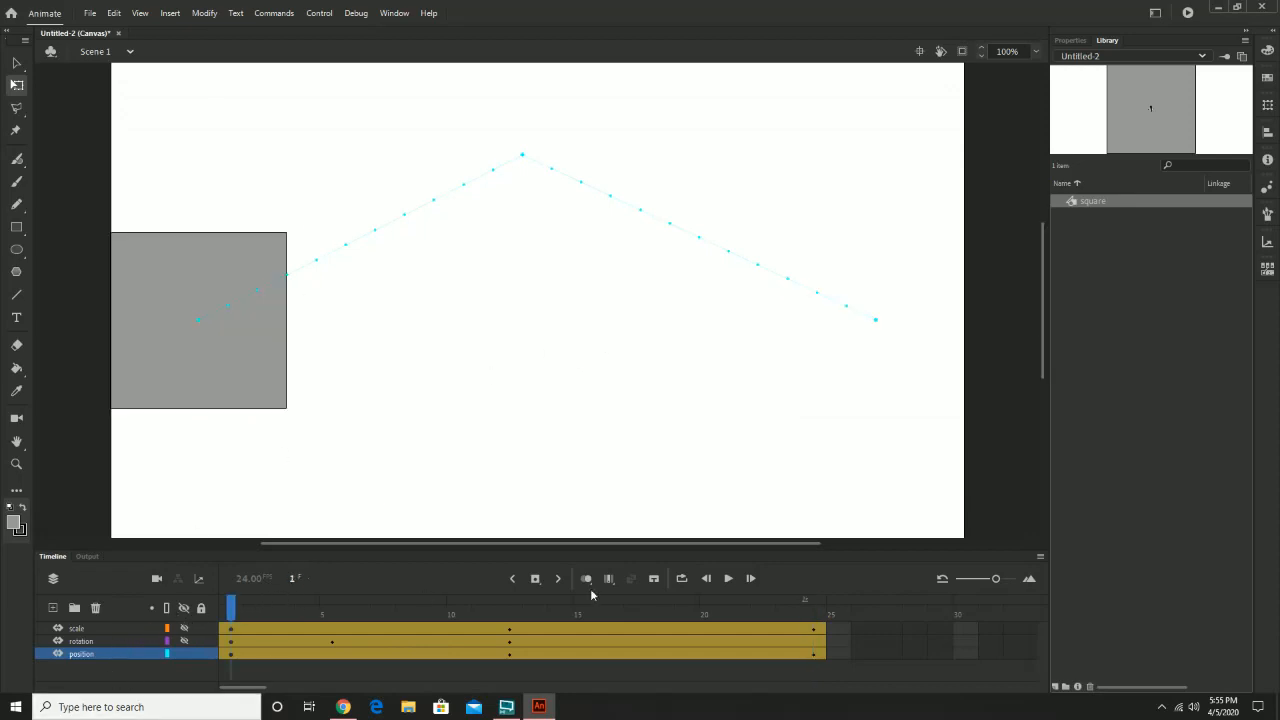
{"action": "left_click", "coordinate": [728, 578]}
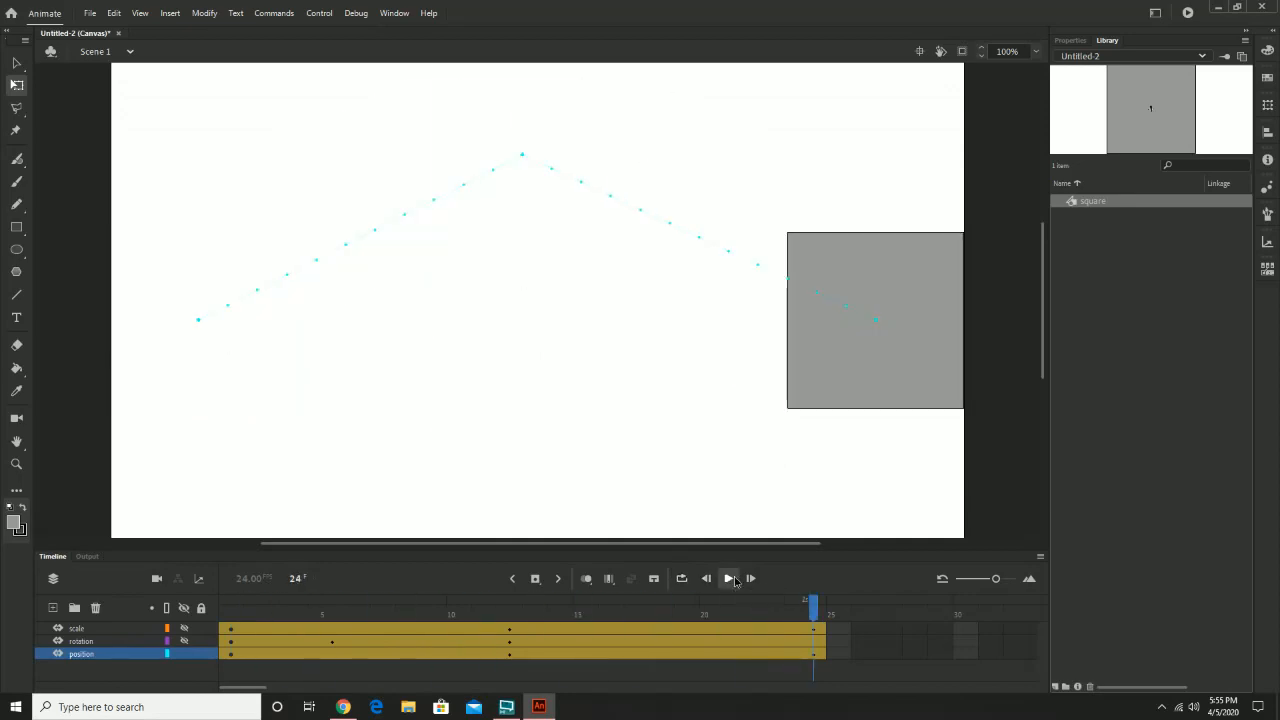
{"action": "left_click", "coordinate": [728, 578]}
{"action": "left_click", "coordinate": [733, 579]}
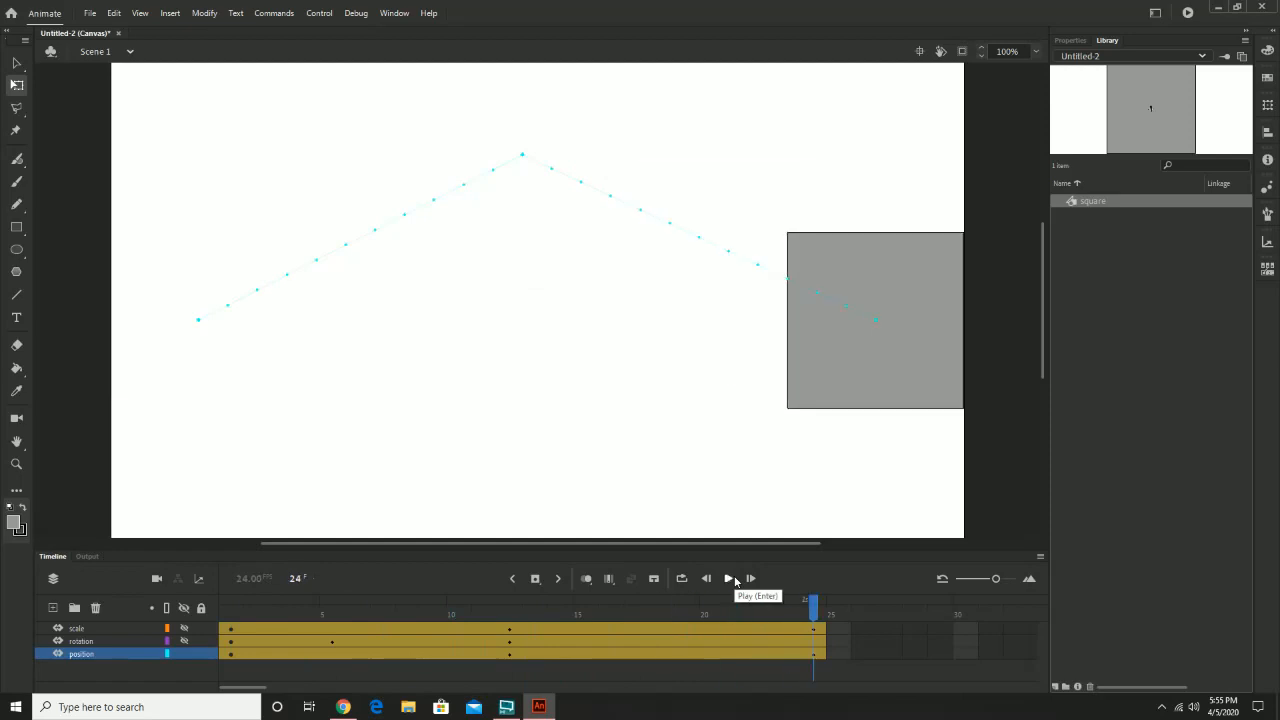
{"action": "left_click", "coordinate": [734, 579]}
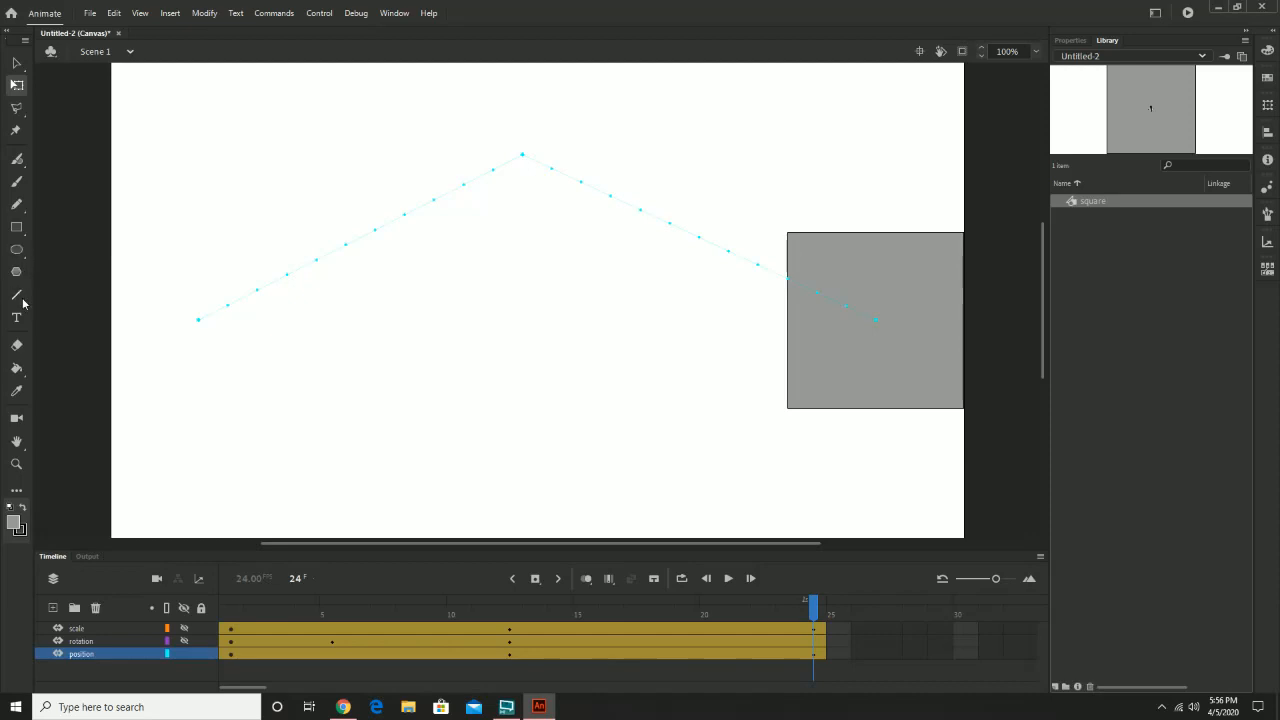
- Convert the peak anchor of the position tween's motion path at frame 12 into a smooth point with long horizontal handles, forming an arc
{"action": "left_click", "coordinate": [17, 205]}
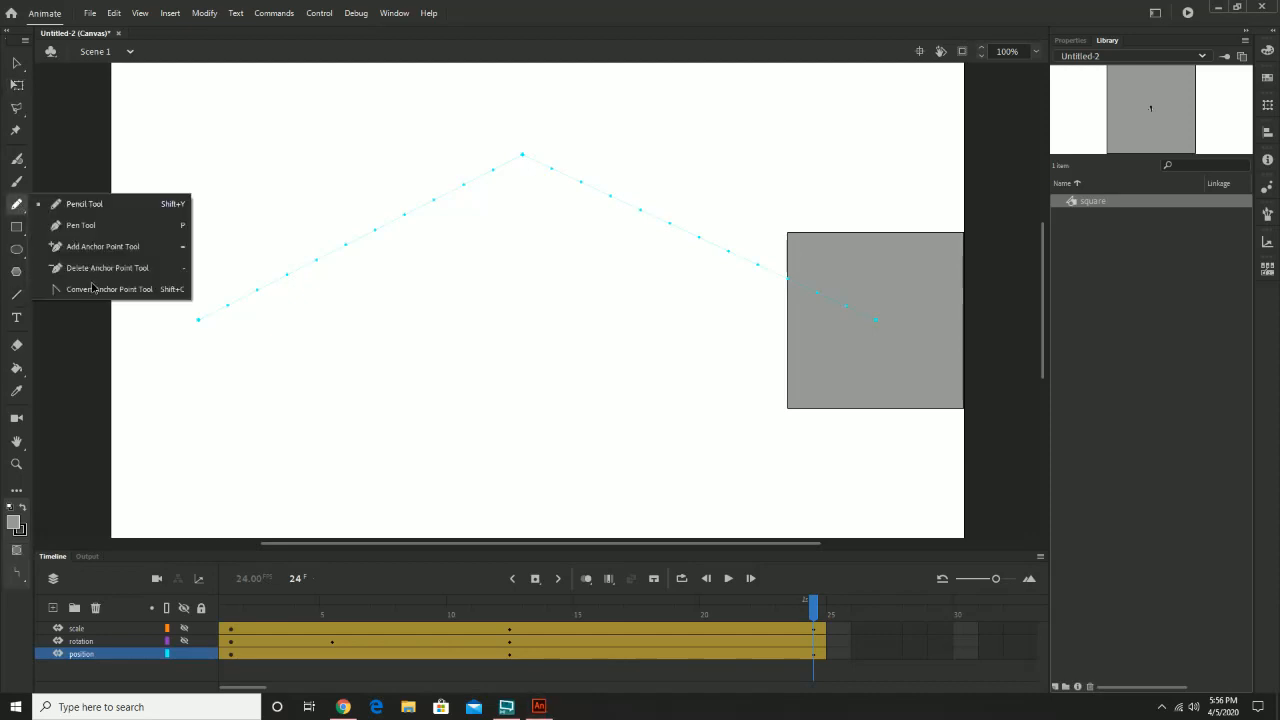
{"action": "left_click", "coordinate": [100, 289]}
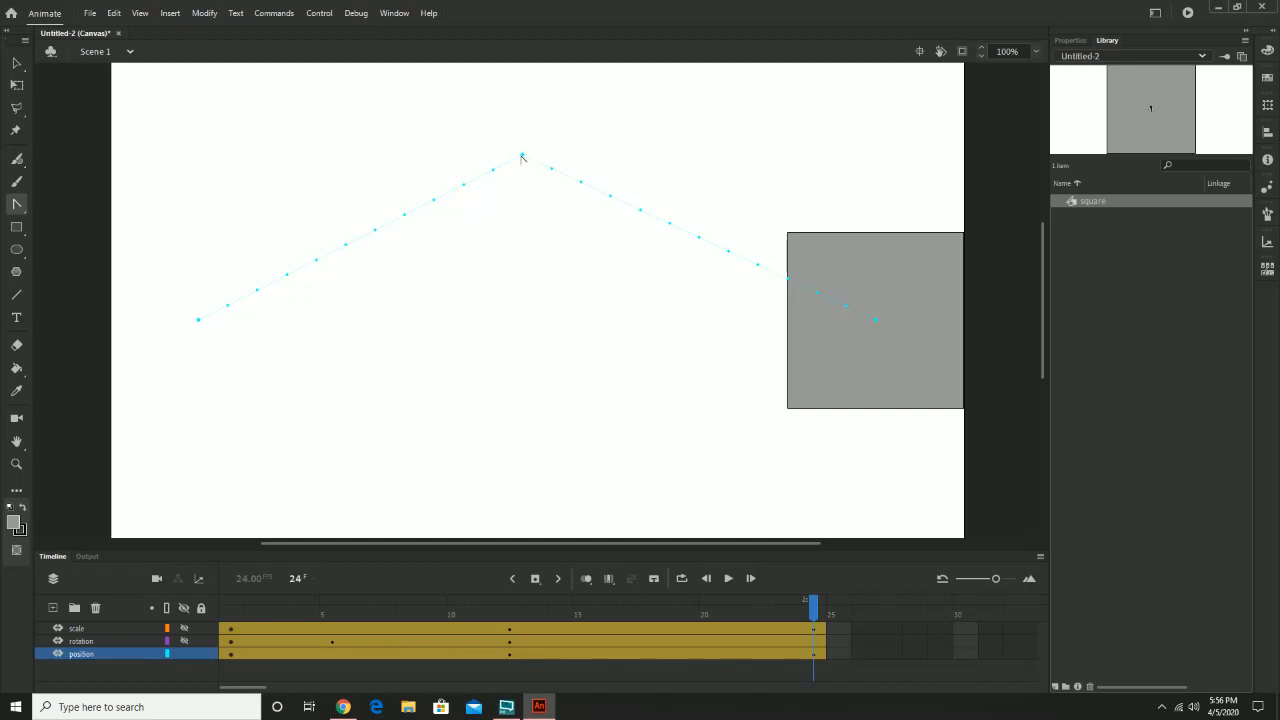
{"action": "left_click_drag", "start_coordinate": [524, 156], "coordinate": [417, 173]}
{"action": "key", "text": "ctrl+z"}
{"action": "left_click", "coordinate": [509, 615]}
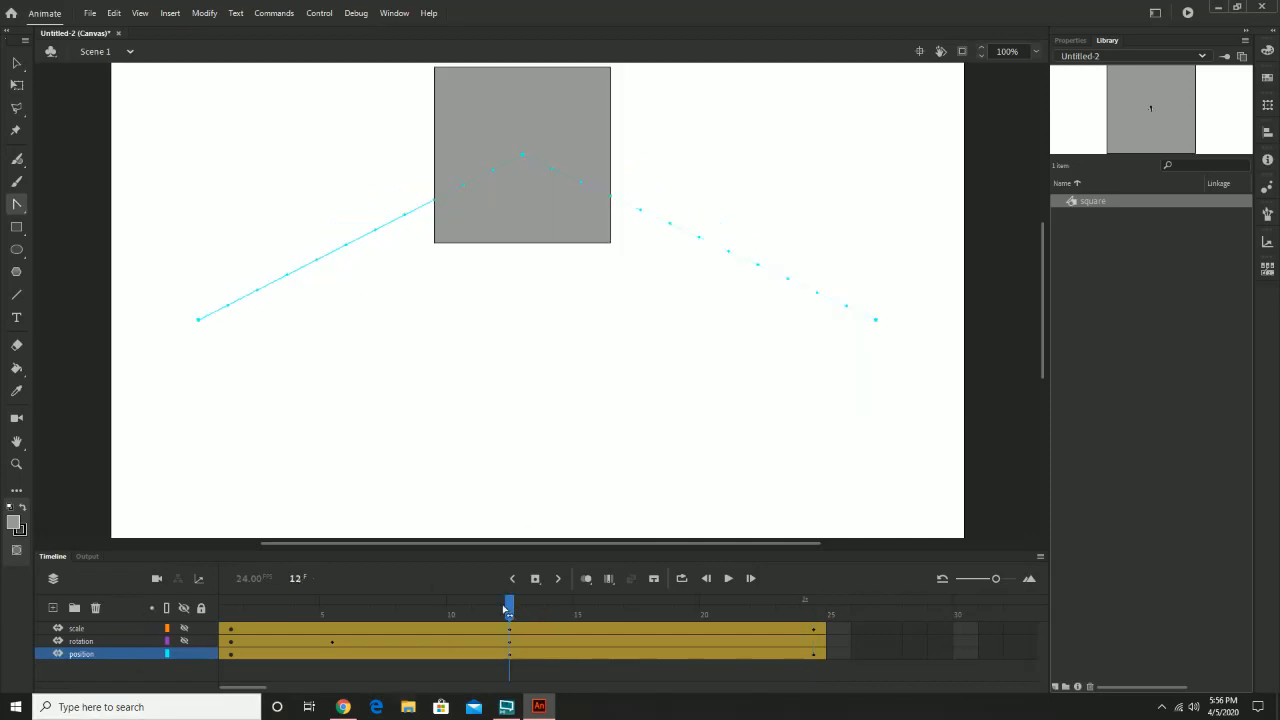
{"action": "left_click", "coordinate": [523, 156]}
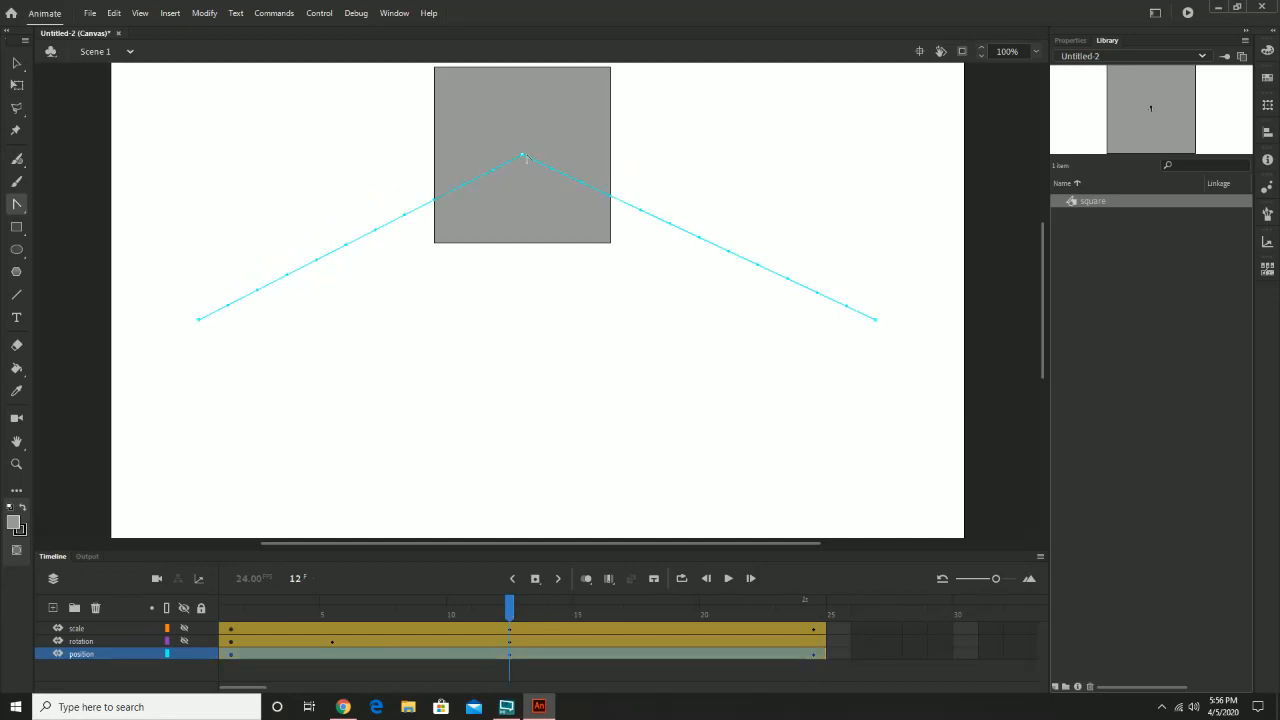
{"action": "left_click_drag", "start_coordinate": [523, 156], "coordinate": [275, 183]}
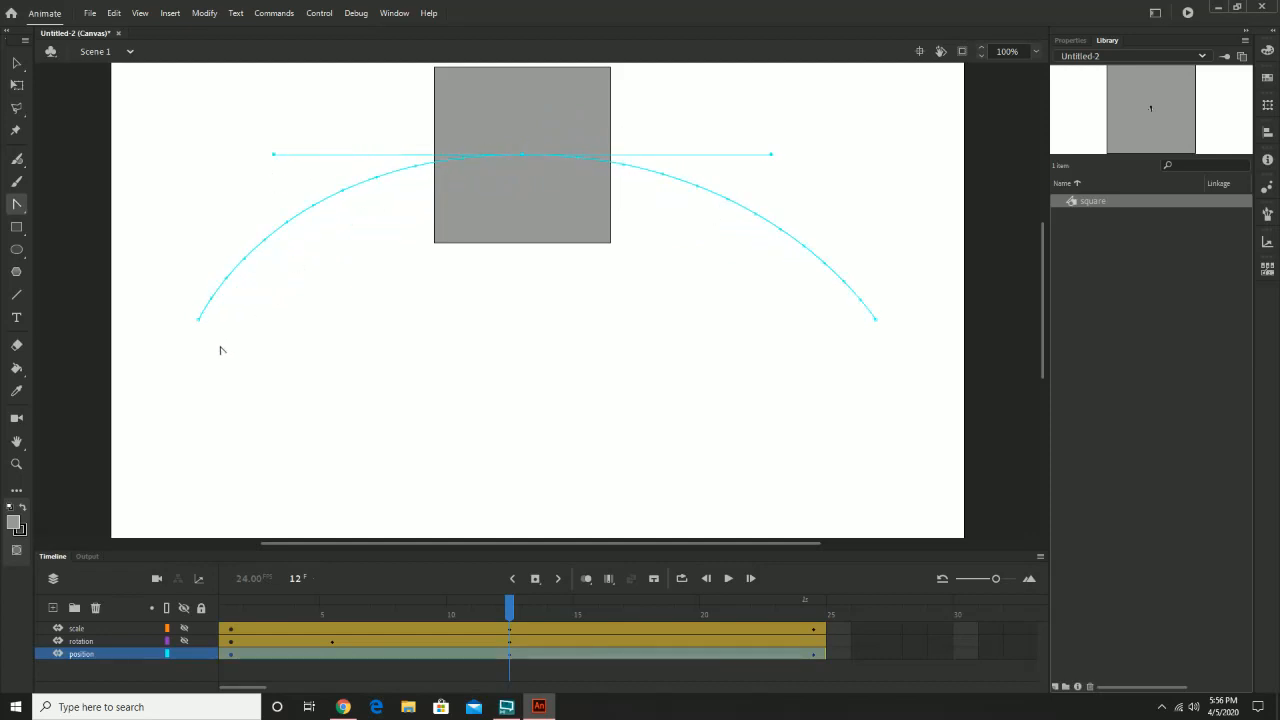
- Play the square's curved position tween from frame 1 to the end twice
{"action": "left_click", "coordinate": [231, 614]}
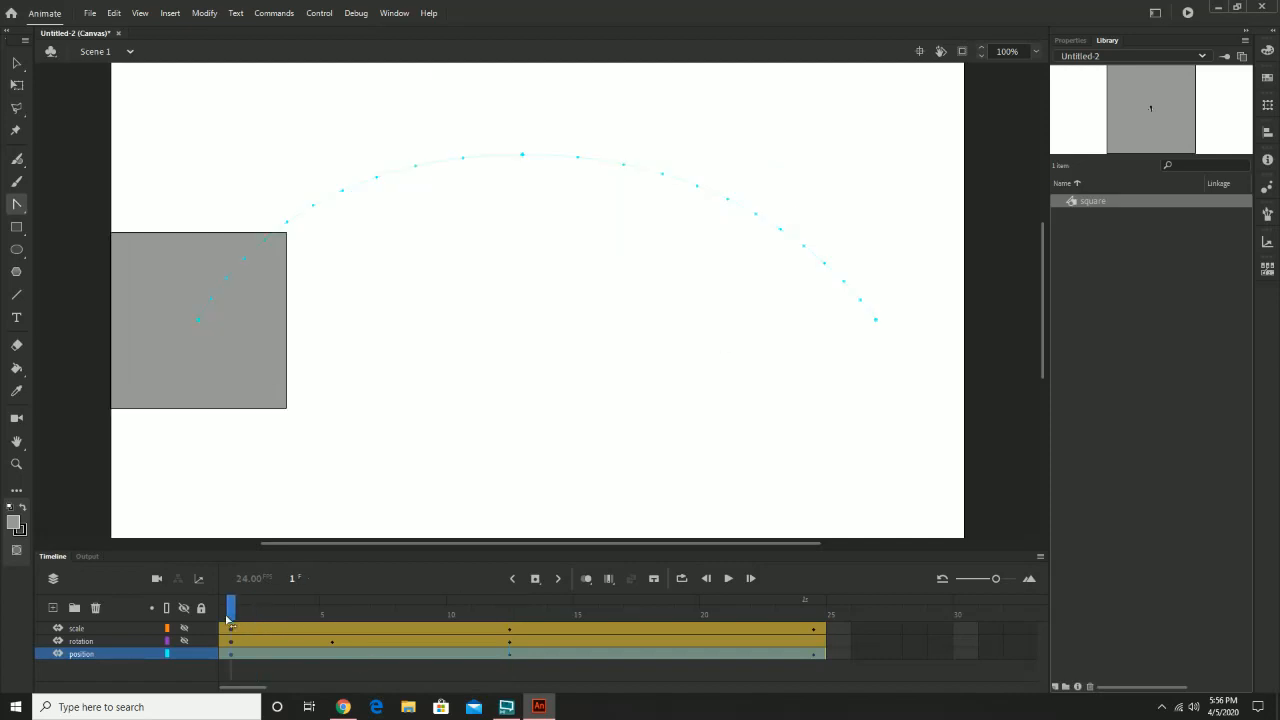
{"action": "left_click", "coordinate": [728, 578]}
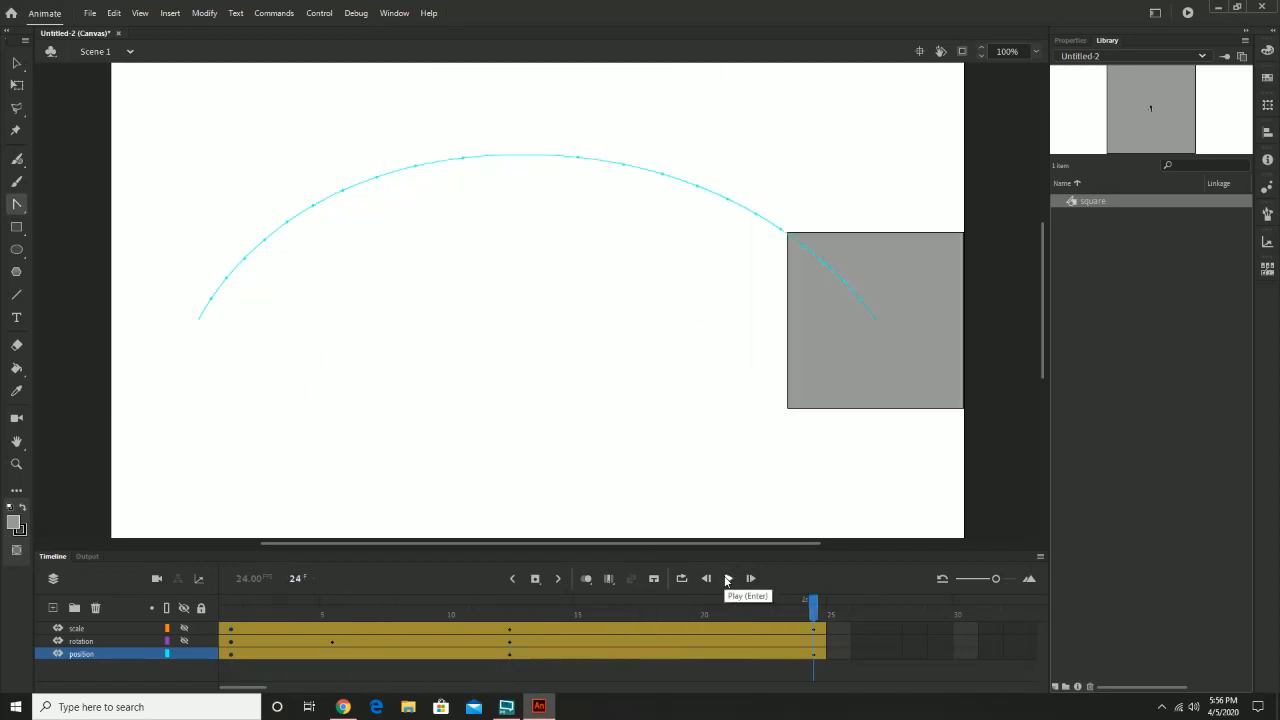
{"action": "left_click", "coordinate": [728, 578]}
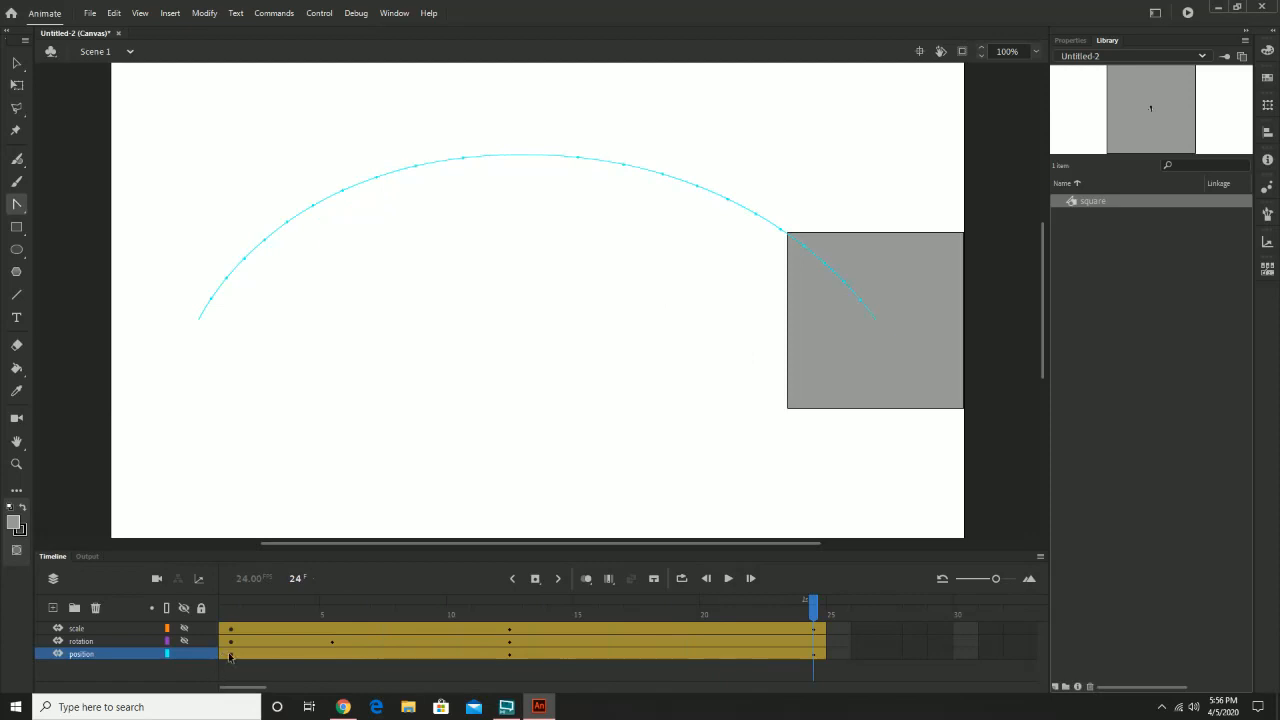
{"action": "left_click_drag", "start_coordinate": [253, 608], "coordinate": [221, 616]}
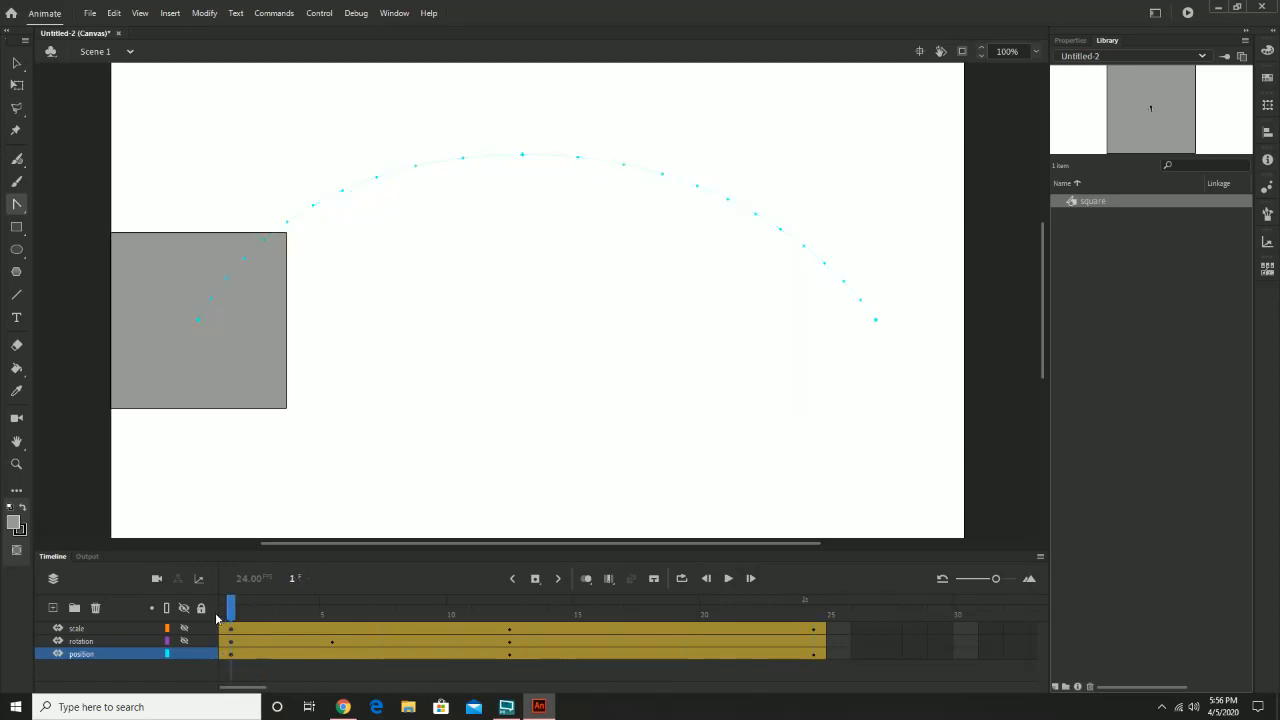
{"action": "left_click", "coordinate": [728, 578]}
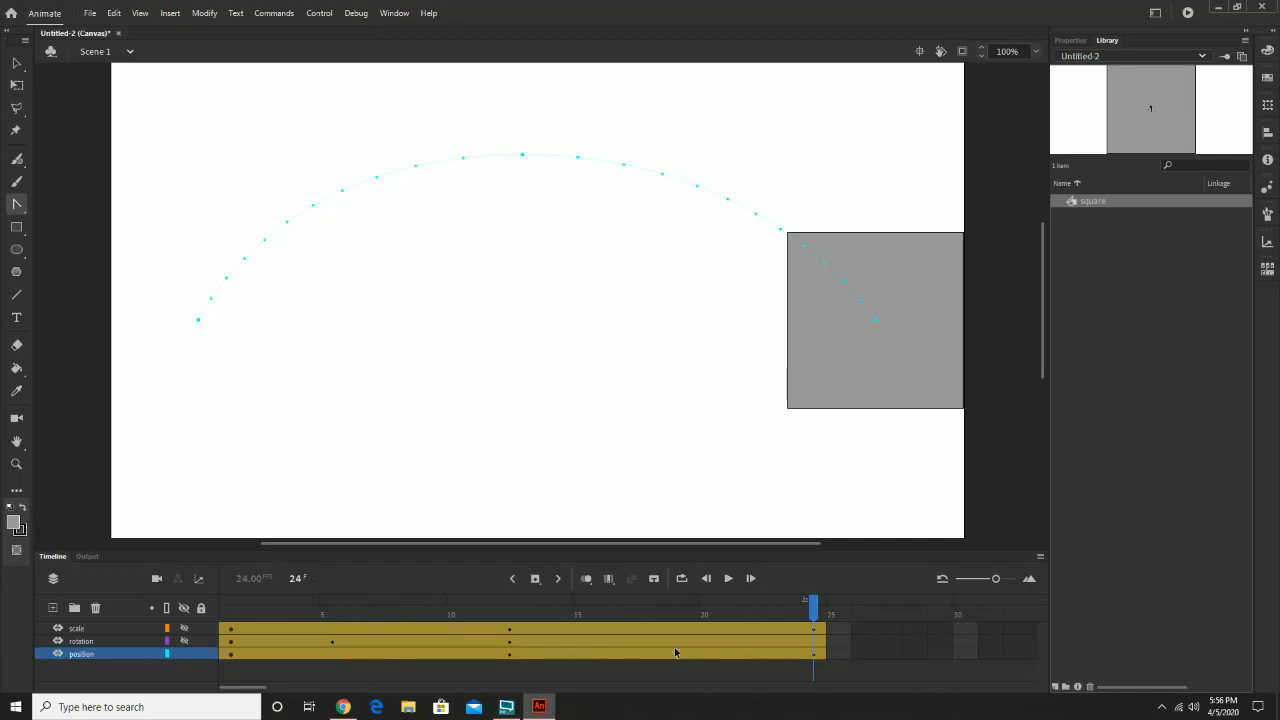
- Open the motion editor graph for the position tween, go to frame 24 and enlarge the timeline area
{"action": "double_click", "coordinate": [435, 653]}
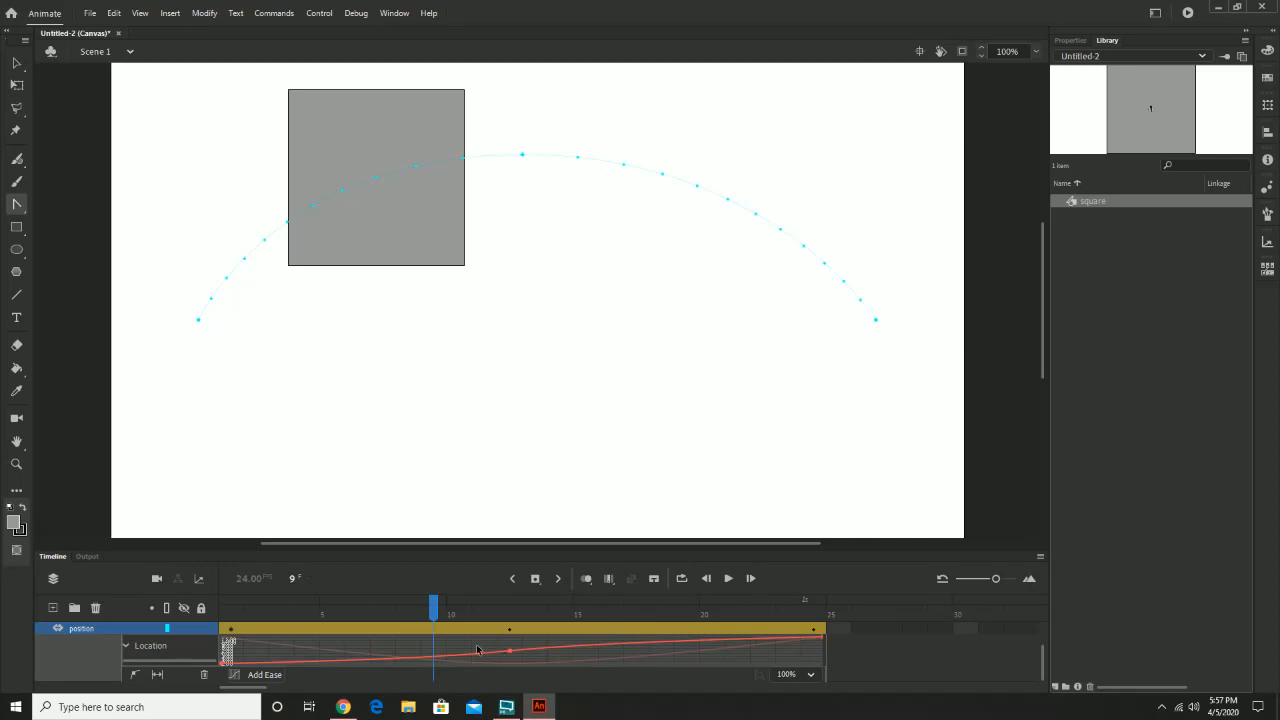
{"action": "left_click_drag", "start_coordinate": [410, 618], "coordinate": [835, 657]}
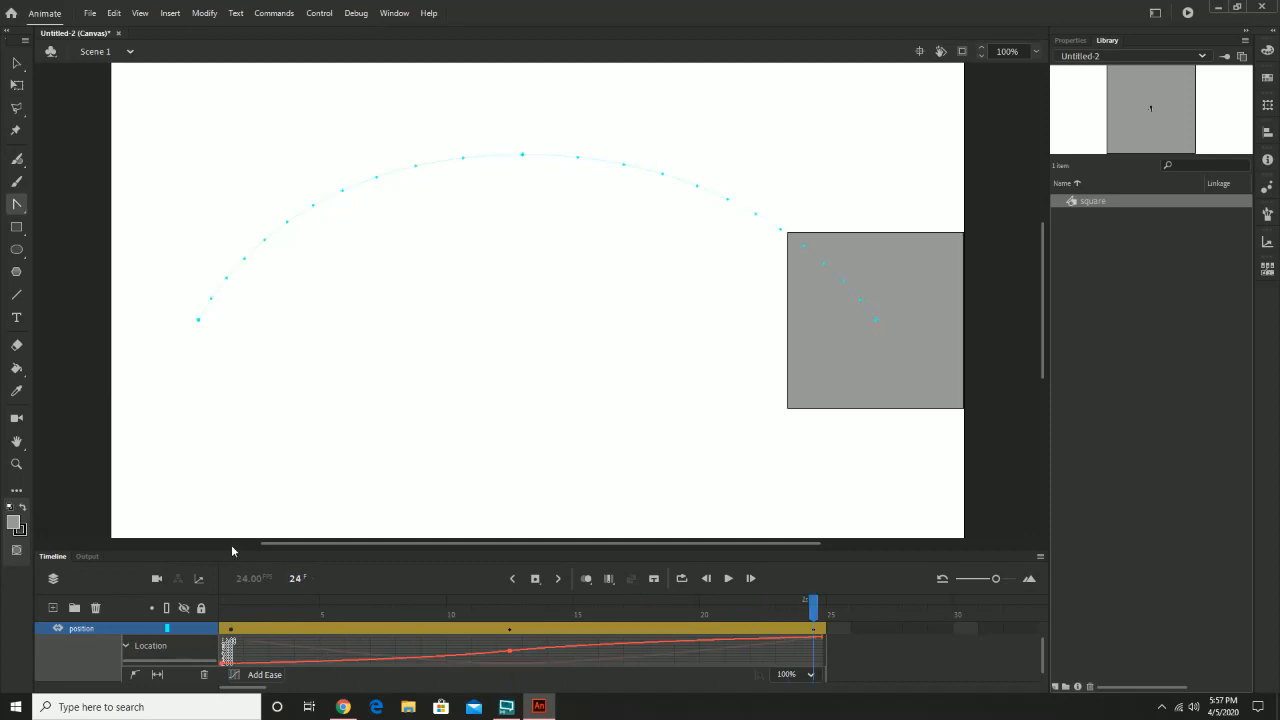
{"action": "left_click_drag", "start_coordinate": [223, 547], "coordinate": [239, 433]}
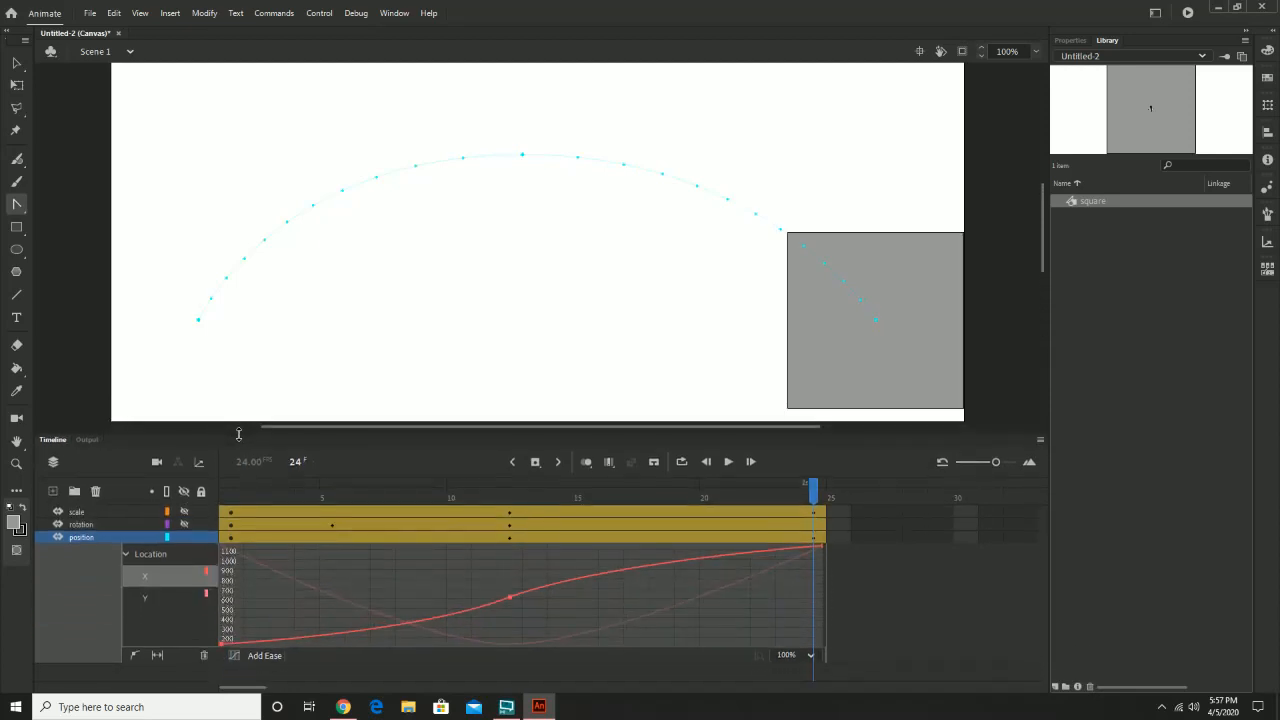
- Return to frame 1 of the position tween and select the square with the Free Transform tool
{"action": "left_click", "coordinate": [510, 598]}
{"action": "left_click", "coordinate": [16, 62]}
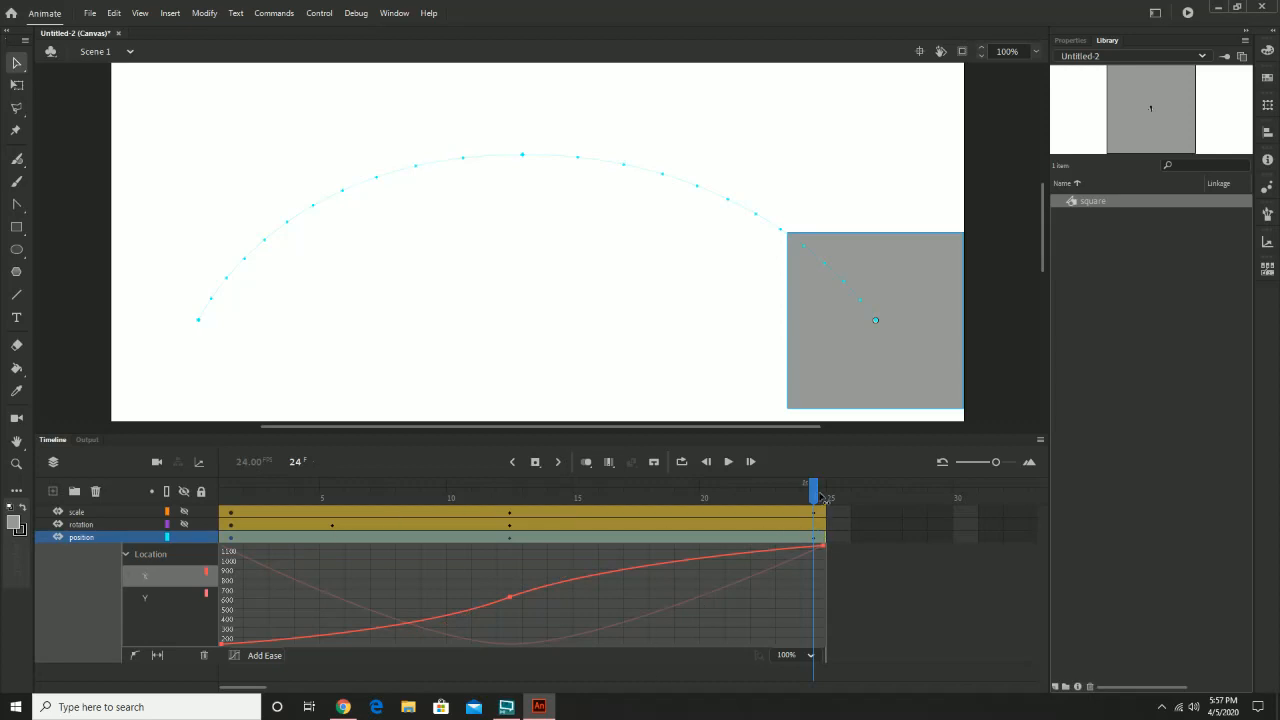
{"action": "left_click_drag", "start_coordinate": [818, 497], "coordinate": [214, 537]}
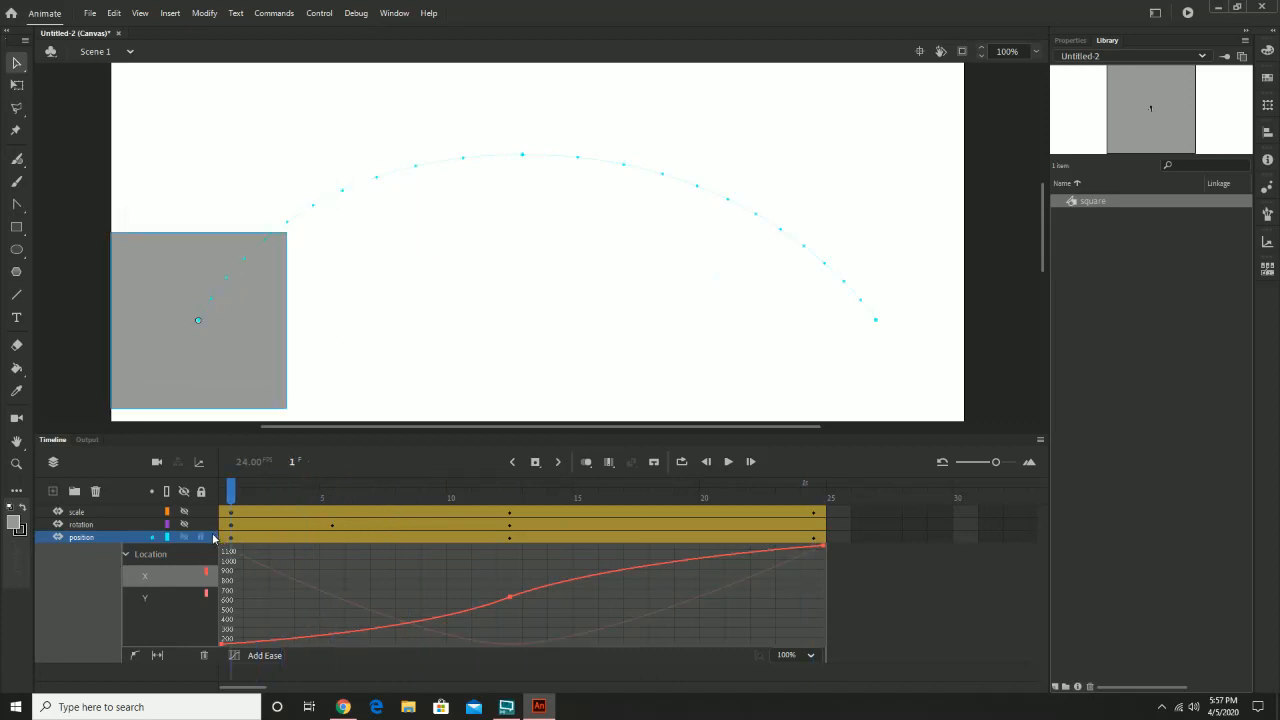
{"action": "left_click", "coordinate": [320, 354]}
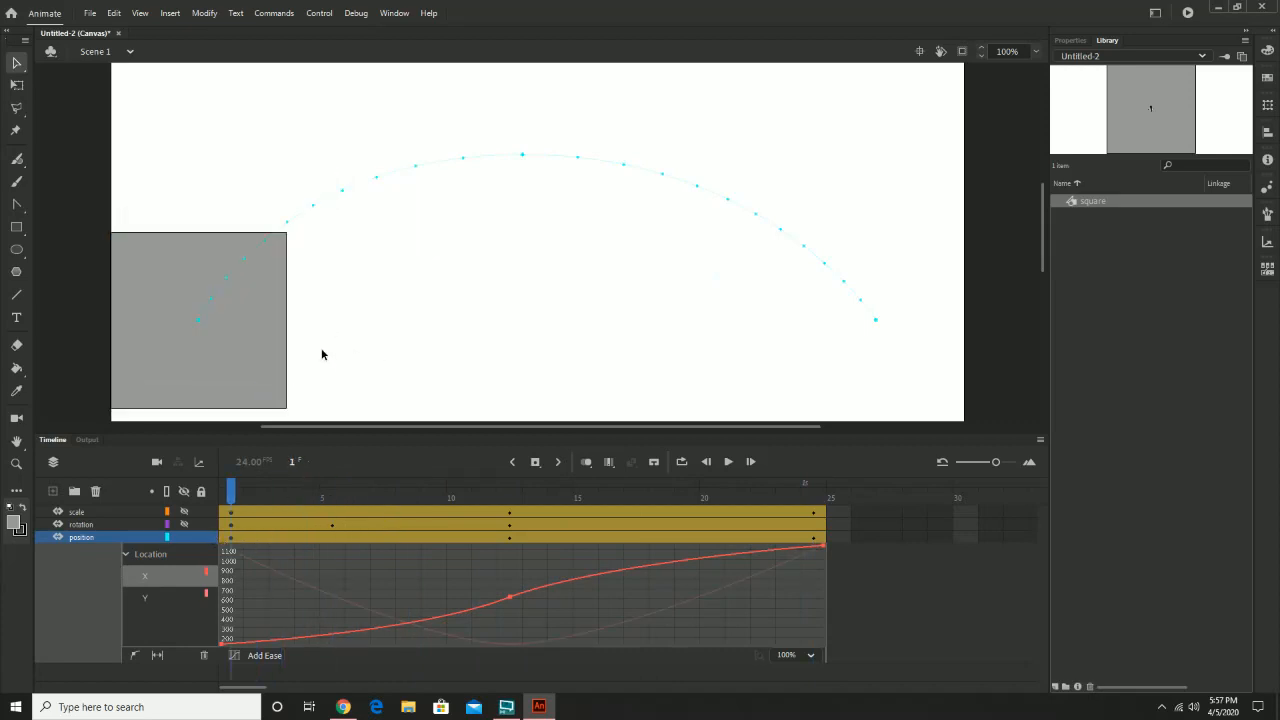
{"action": "left_click", "coordinate": [263, 343]}
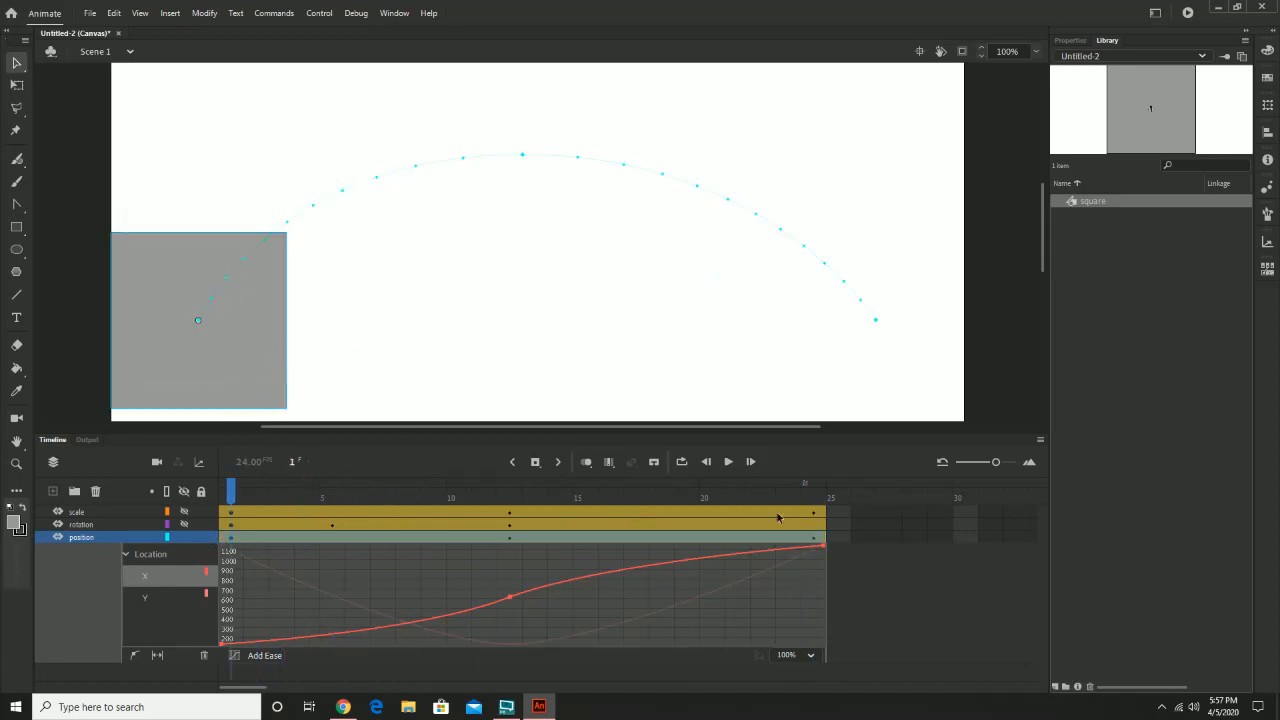
{"action": "left_click", "coordinate": [16, 84]}
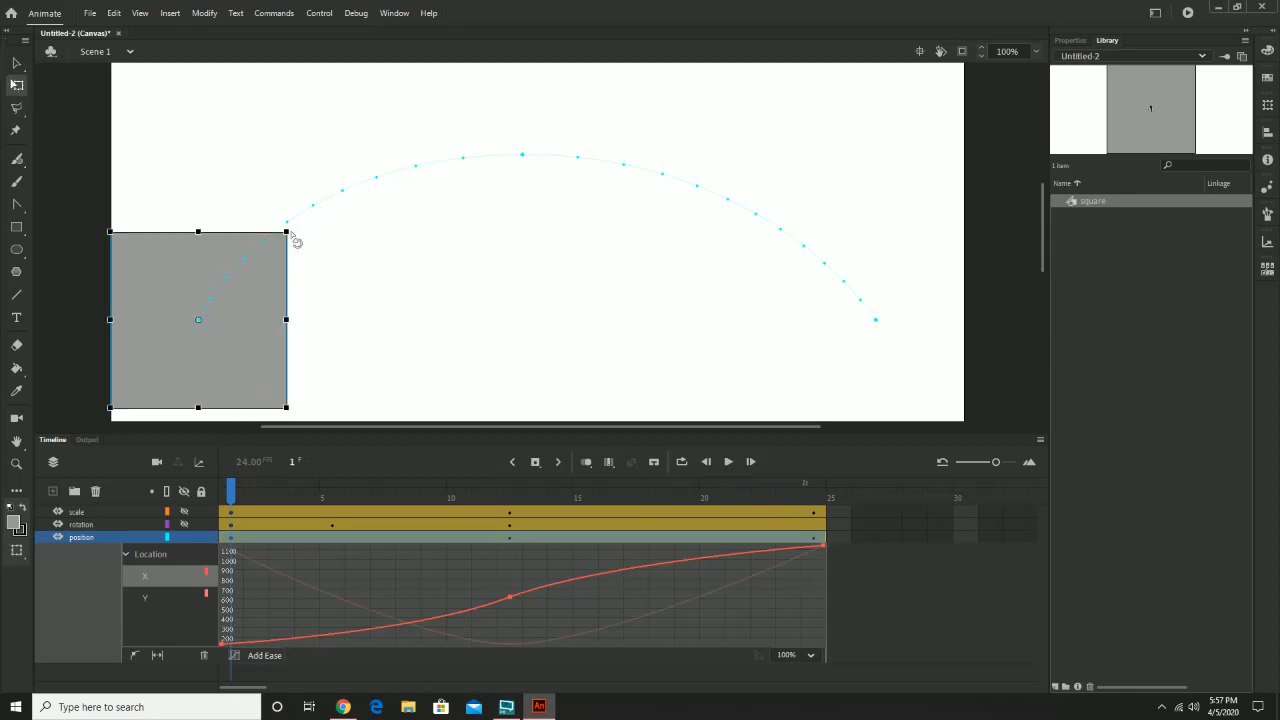
{"action": "mouse_move", "coordinate": [296, 242]}
{"action": "left_mouse_down"}
{"action": "mouse_move", "coordinate": [320, 257]}
{"action": "mouse_move", "coordinate": [345, 314]}
{"action": "mouse_move", "coordinate": [304, 239]}
{"action": "left_mouse_up"}
- Rotate the square clockwise into a 45-degree diamond at frame 12, and turn it further clockwise at frame 24
{"action": "left_click_drag", "start_coordinate": [248, 498], "coordinate": [818, 526]}
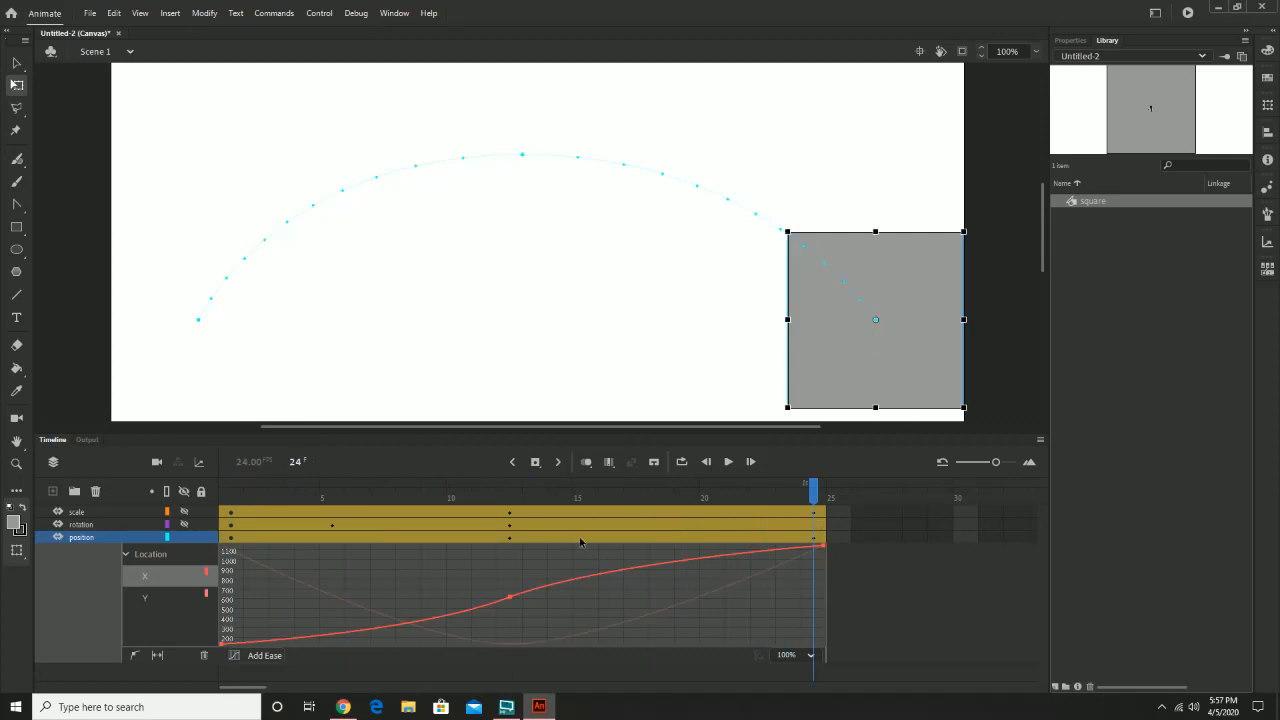
{"action": "left_click", "coordinate": [510, 497]}
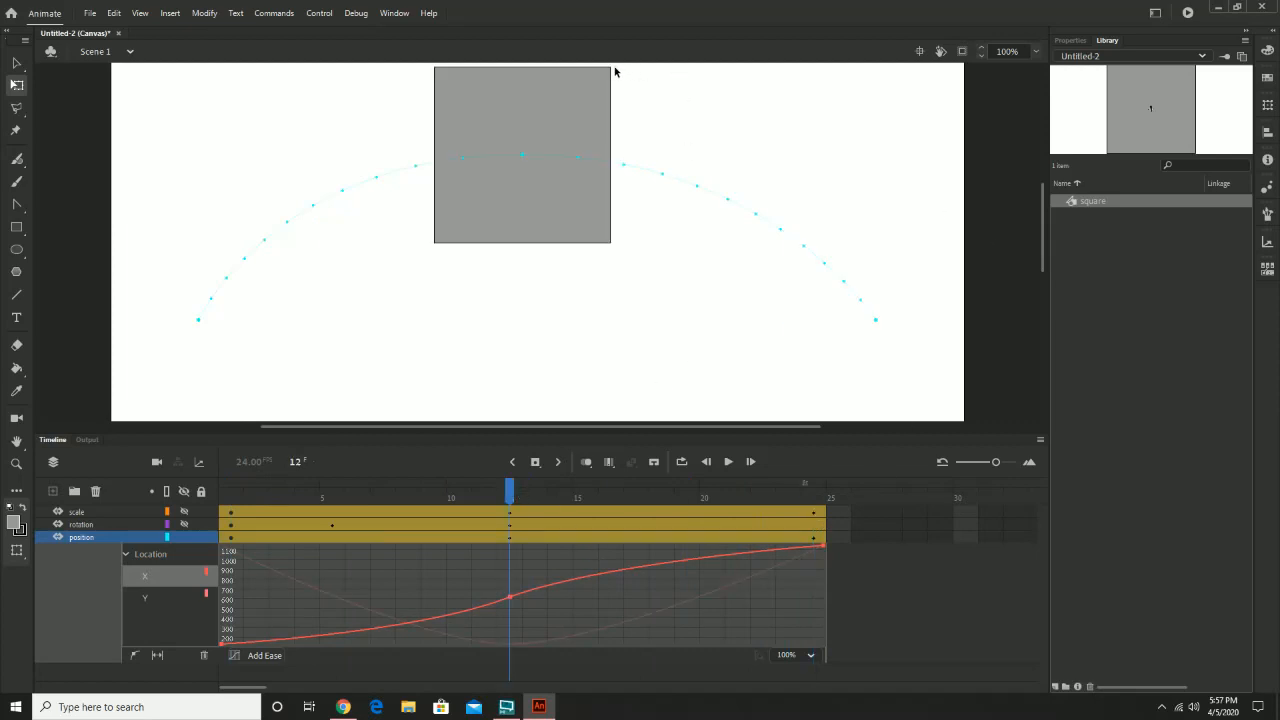
{"action": "left_click", "coordinate": [566, 215]}
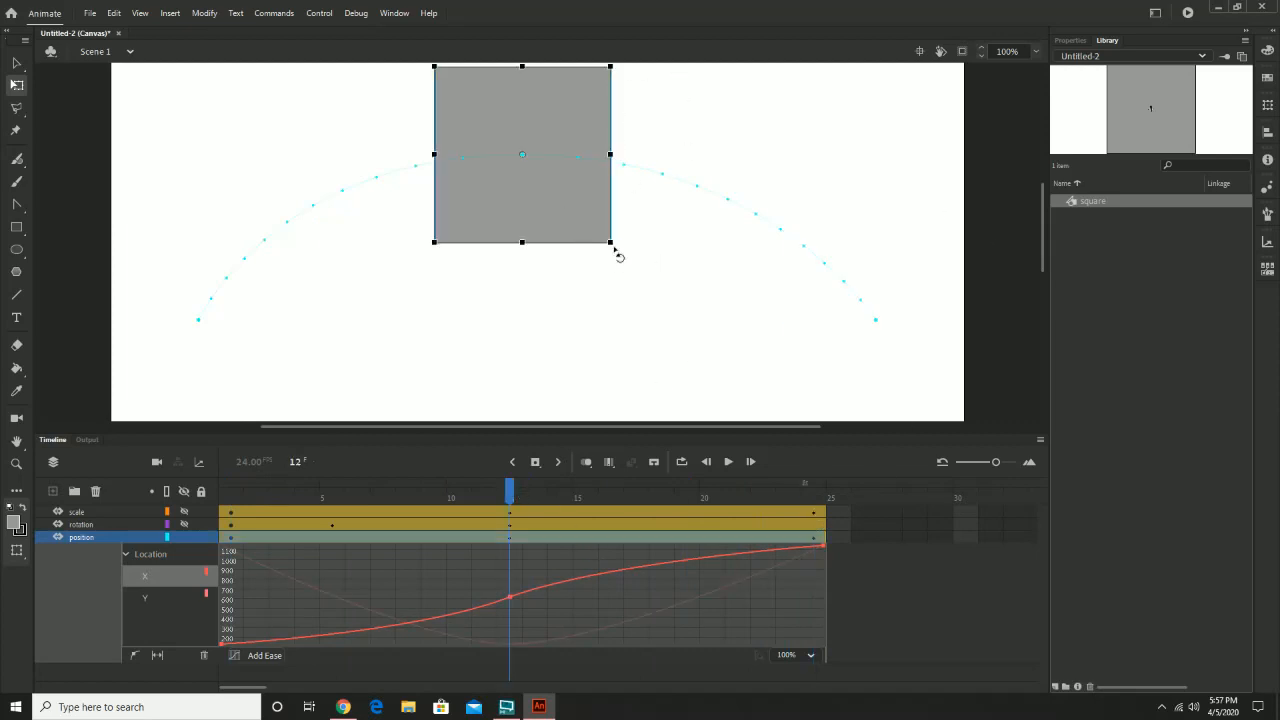
{"action": "left_click_drag", "start_coordinate": [617, 251], "coordinate": [435, 341]}
{"action": "left_click_drag", "start_coordinate": [626, 257], "coordinate": [569, 308]}
{"action": "left_click_drag", "start_coordinate": [510, 492], "coordinate": [813, 521]}
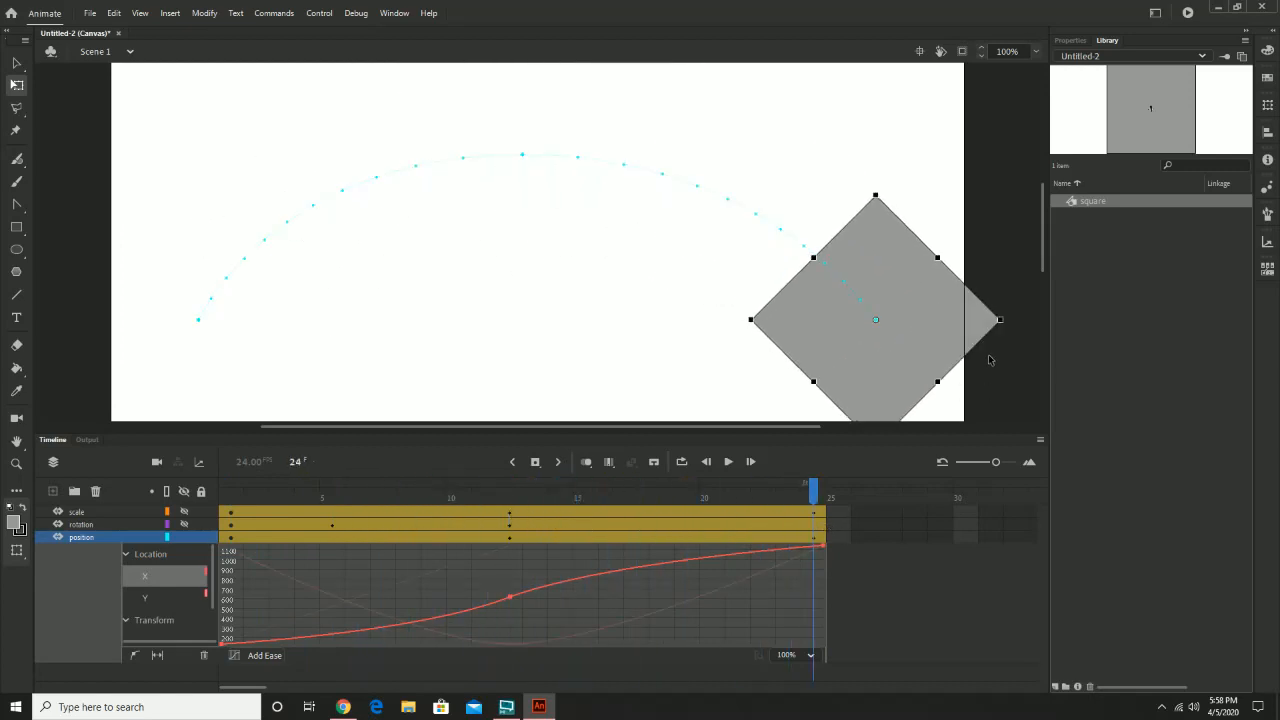
{"action": "left_click_drag", "start_coordinate": [1009, 330], "coordinate": [981, 453]}
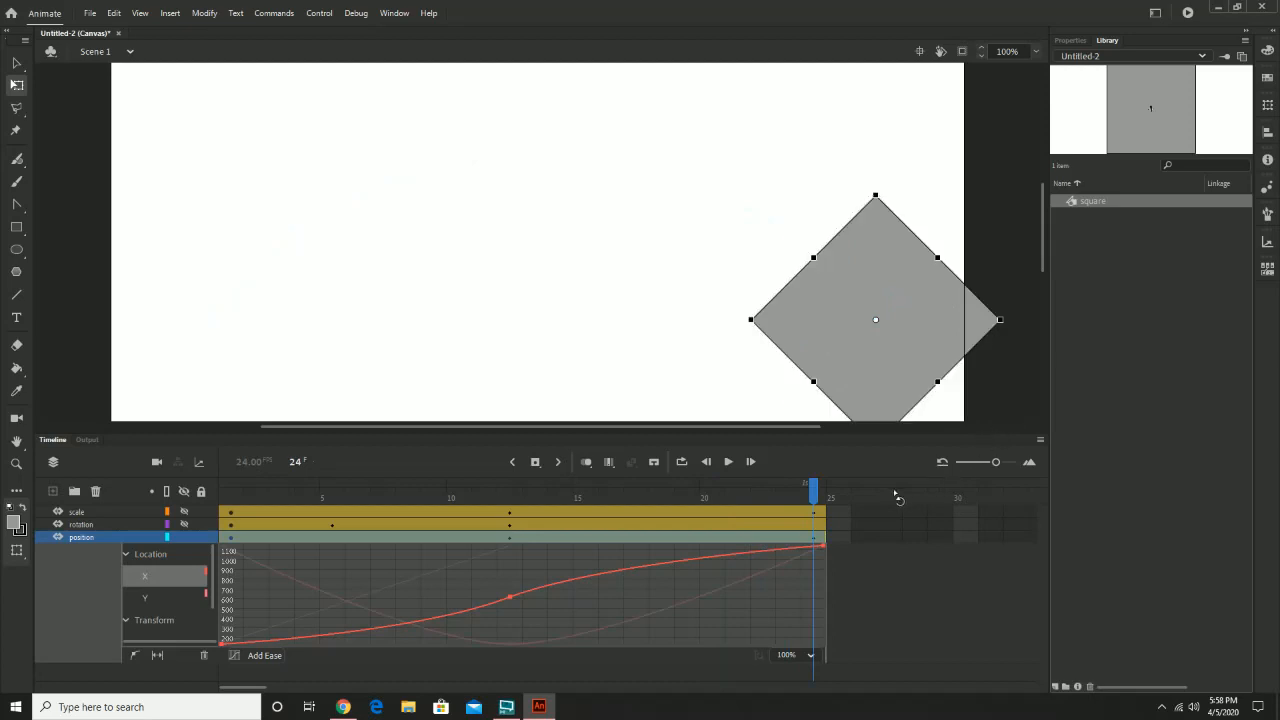
- At frame 1, flatten the square slightly and widen it into a horizontal rectangle about its centre
{"action": "left_click_drag", "start_coordinate": [797, 510], "coordinate": [211, 614]}
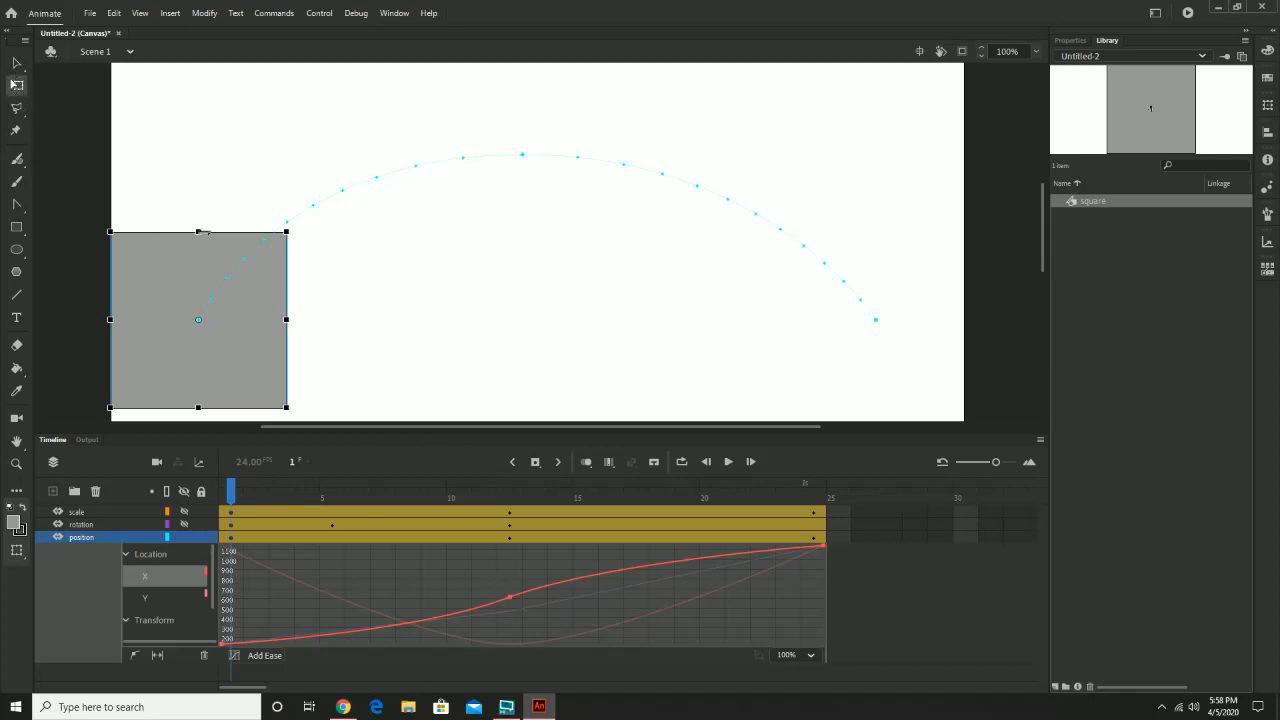
{"action": "left_click_drag", "start_coordinate": [198, 230], "coordinate": [198, 246]}
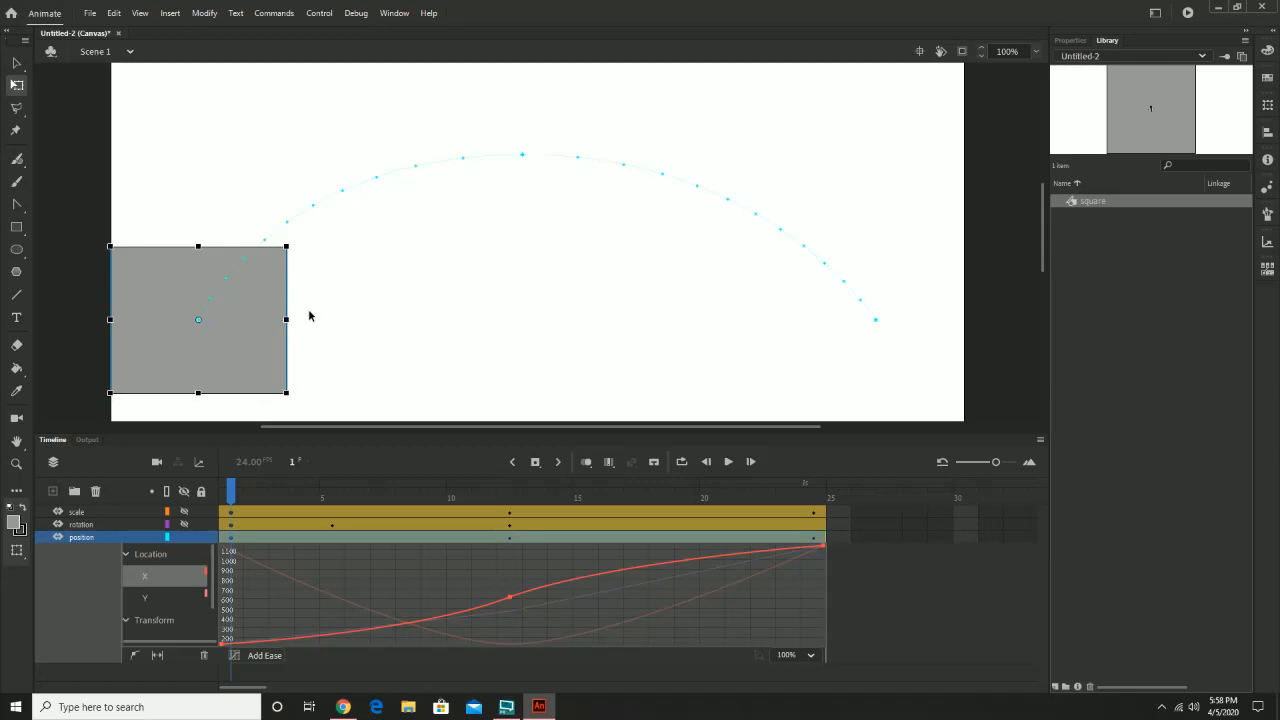
{"action": "key", "text": "ctrl+z"}
{"action": "left_click_drag", "start_coordinate": [198, 230], "coordinate": [198, 245]}
{"action": "left_click_drag", "start_coordinate": [287, 318], "coordinate": [318, 319]}
- At frame 12, shorten the rotated rectangle's long sides and stretch its short sides to make it nearly square
{"action": "left_click_drag", "start_coordinate": [243, 490], "coordinate": [512, 500]}
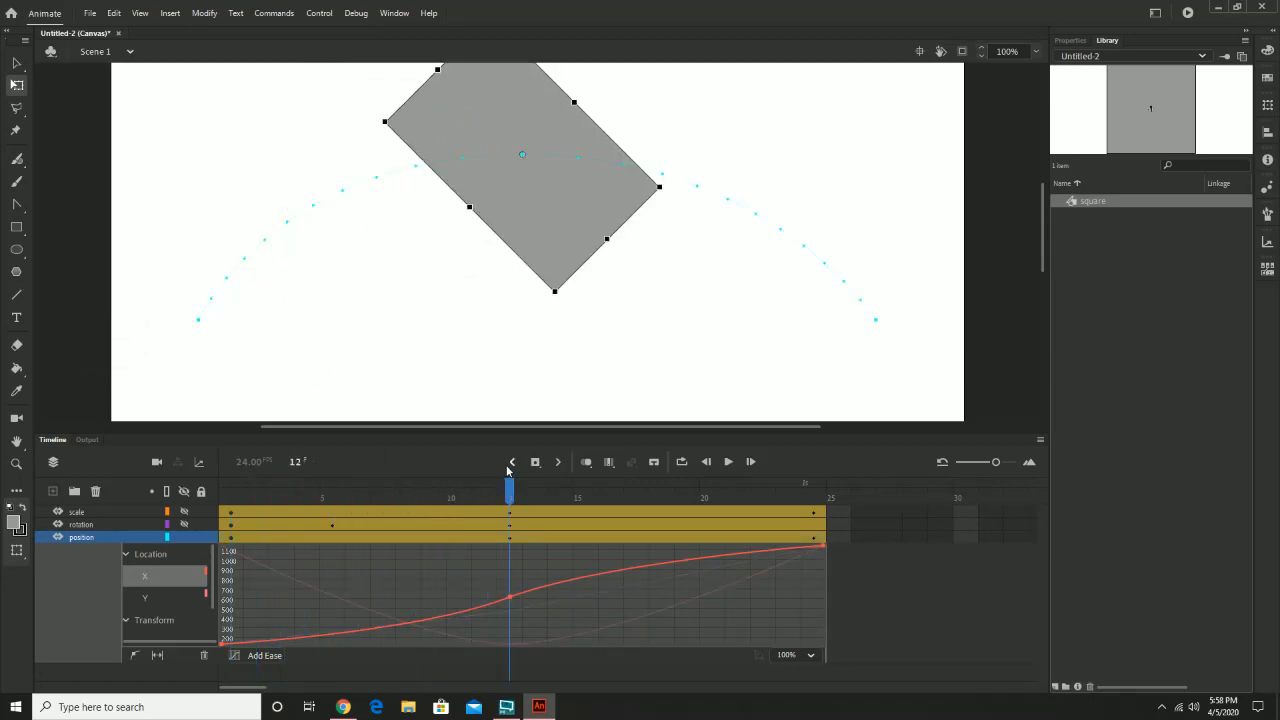
{"action": "left_click_drag", "start_coordinate": [607, 238], "coordinate": [582, 213]}
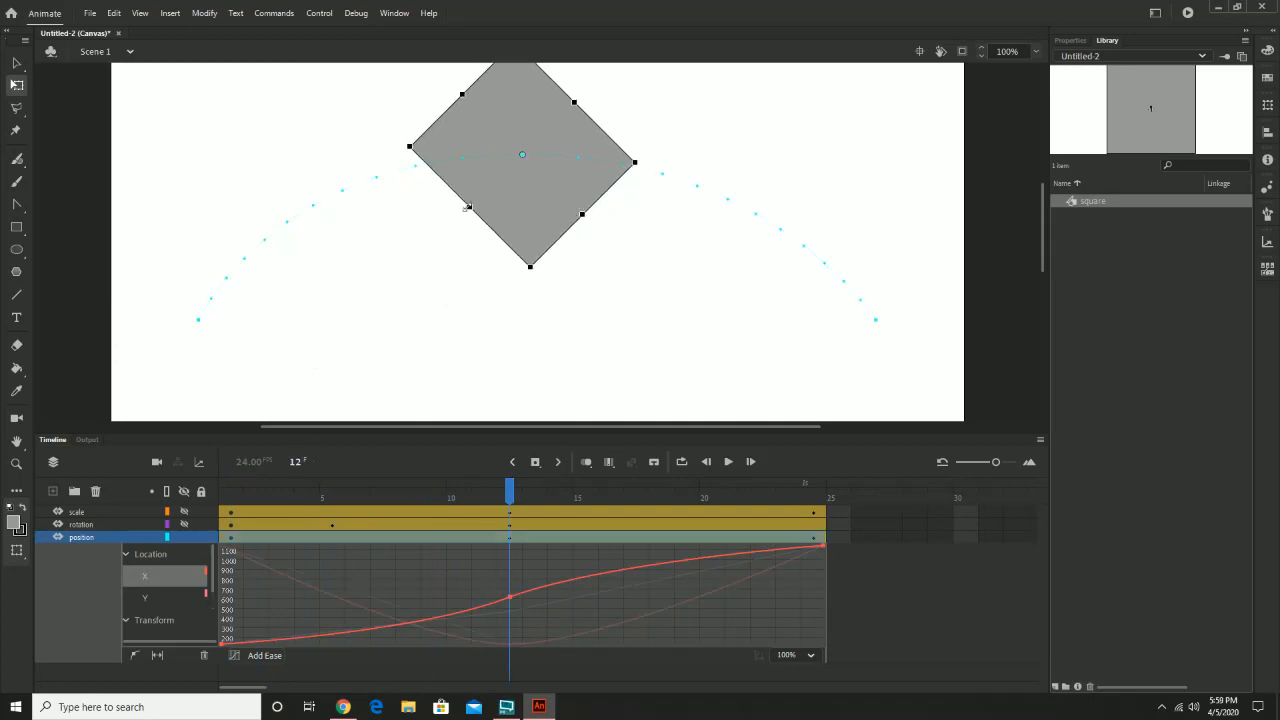
{"action": "left_click_drag", "start_coordinate": [465, 207], "coordinate": [450, 220]}
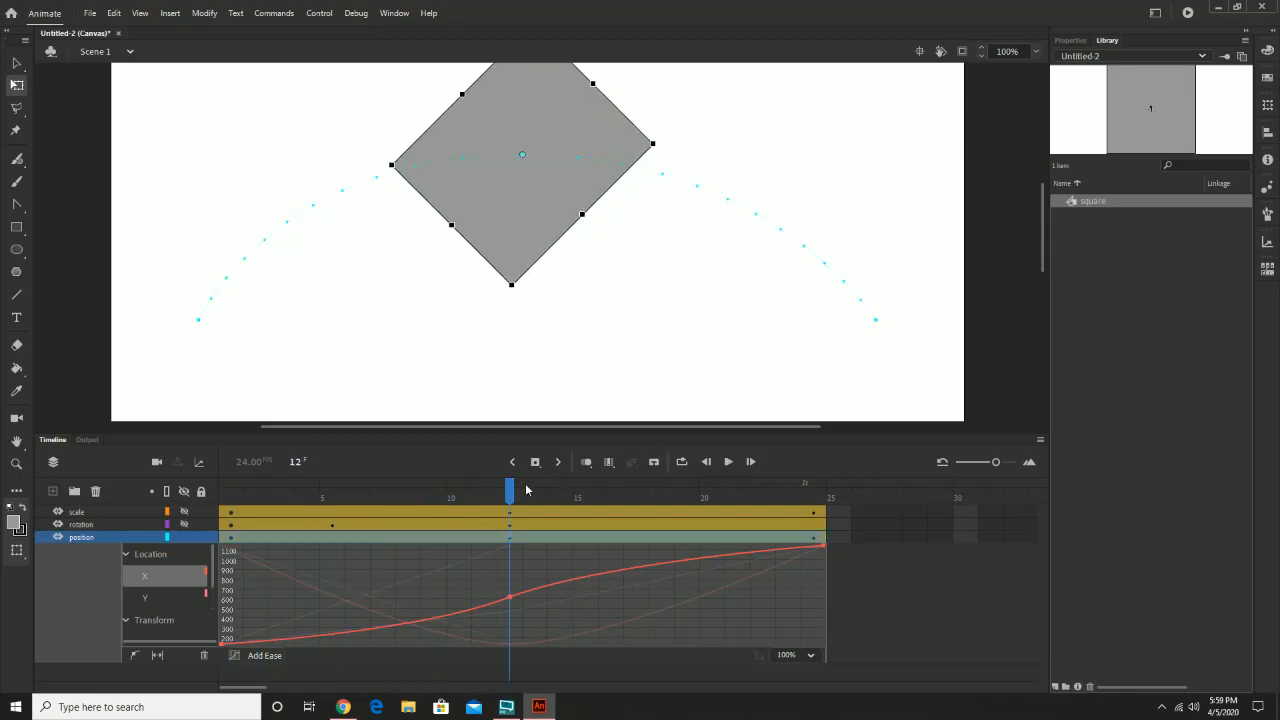
- At frame 24, adjust the rotated shape's corners and sides, scaling it down to a smaller, nearly square diamond
{"action": "left_click_drag", "start_coordinate": [526, 489], "coordinate": [838, 500]}
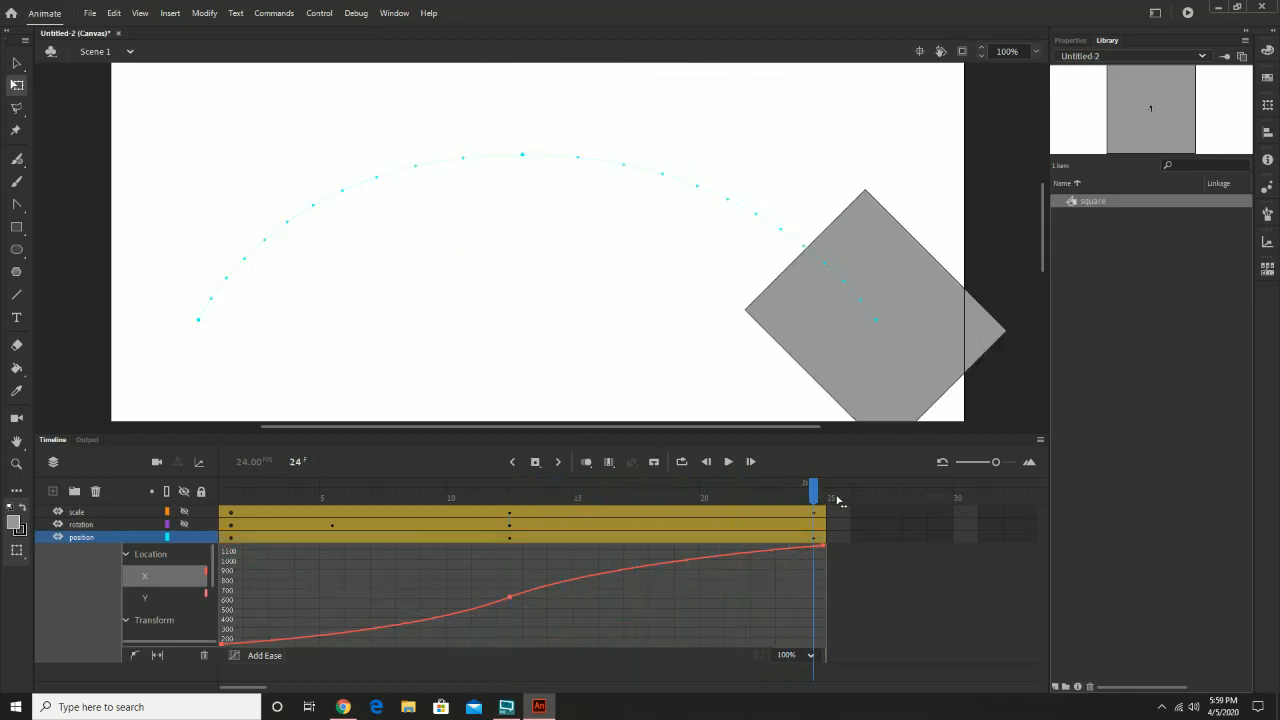
{"action": "left_click", "coordinate": [866, 196]}
{"action": "left_click_drag", "start_coordinate": [866, 194], "coordinate": [876, 227]}
{"action": "left_click_drag", "start_coordinate": [778, 320], "coordinate": [720, 321]}
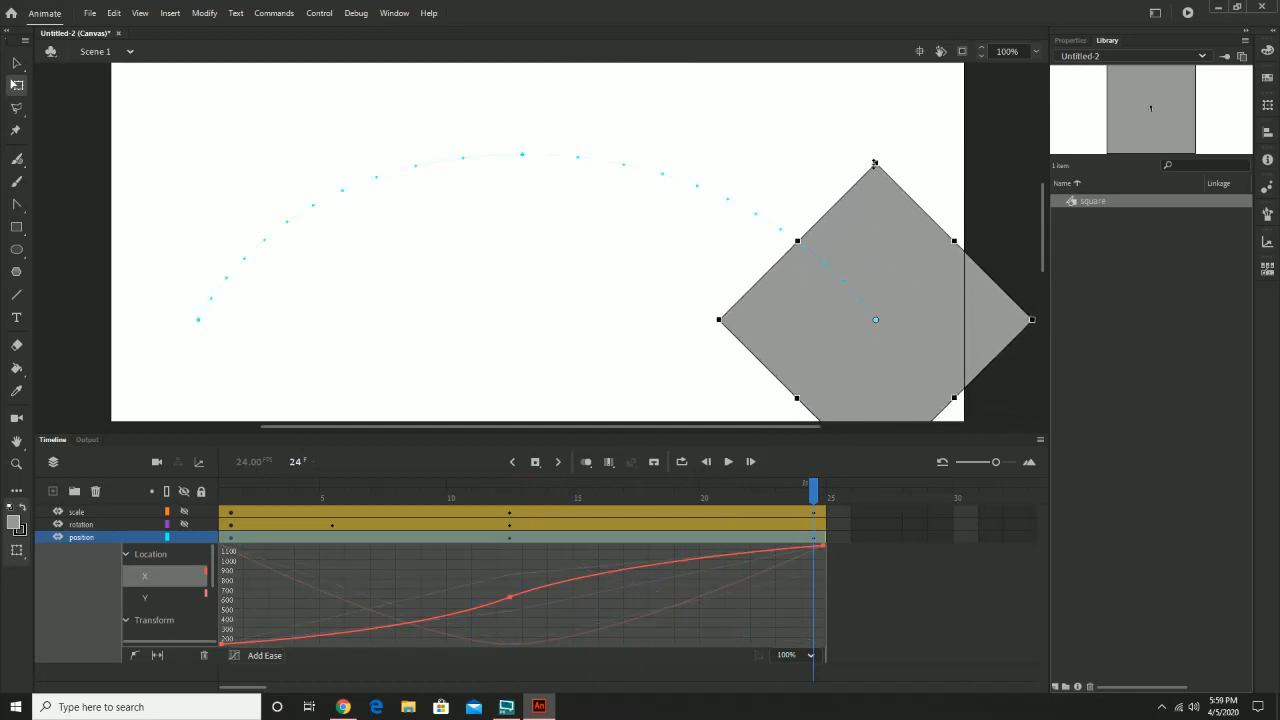
{"action": "left_click_drag", "start_coordinate": [875, 162], "coordinate": [875, 232]}
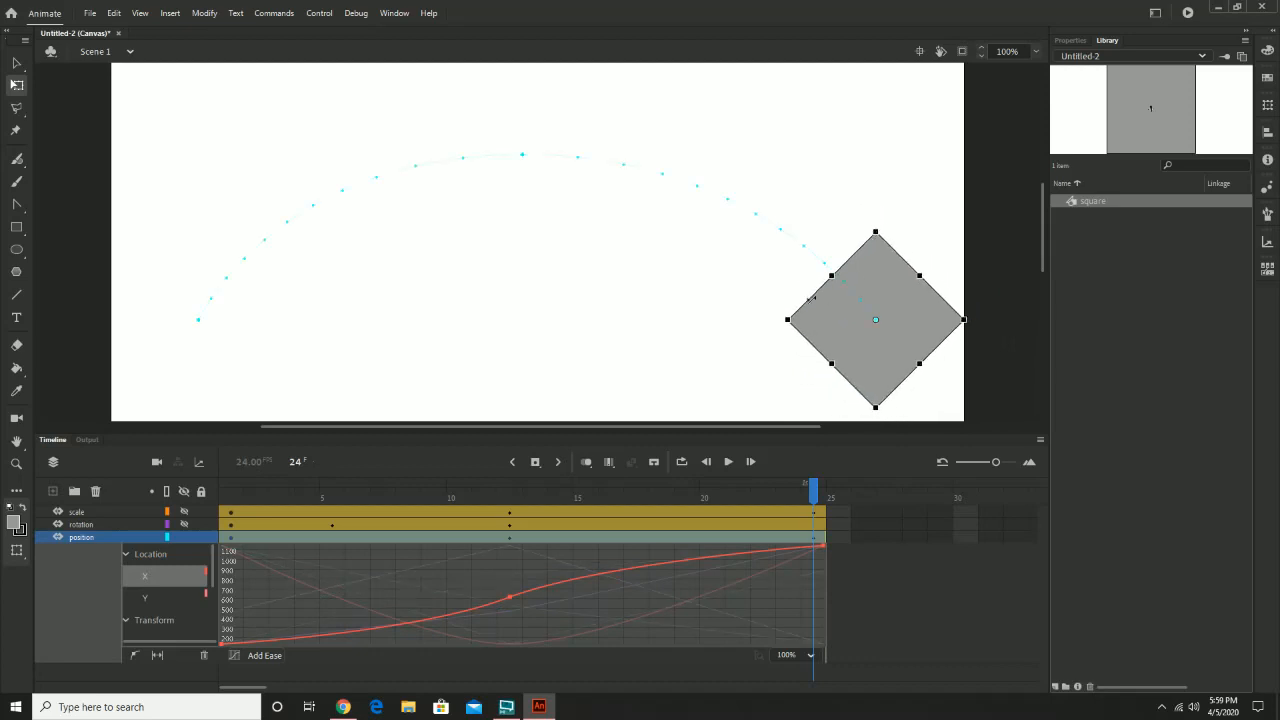
{"action": "left_click_drag", "start_coordinate": [789, 319], "coordinate": [772, 321]}
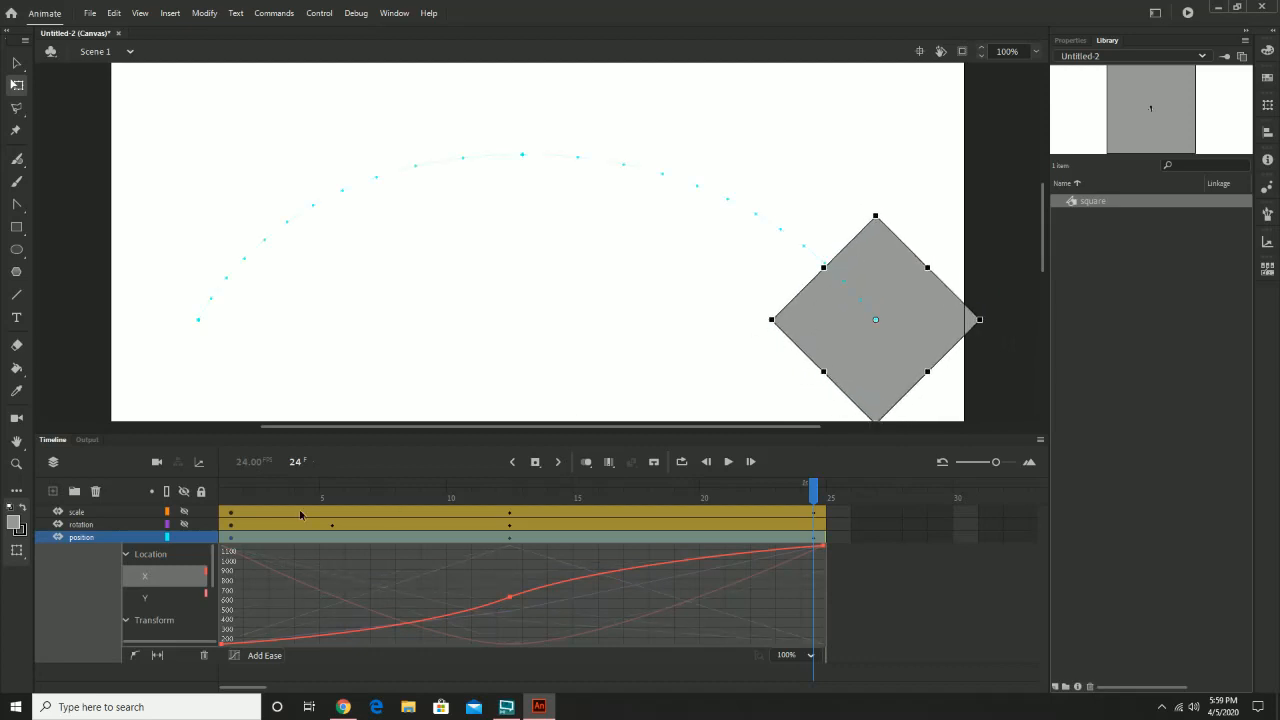
{"action": "left_click_drag", "start_coordinate": [825, 268], "coordinate": [810, 256]}
{"action": "left_click_drag", "start_coordinate": [823, 372], "coordinate": [806, 389]}
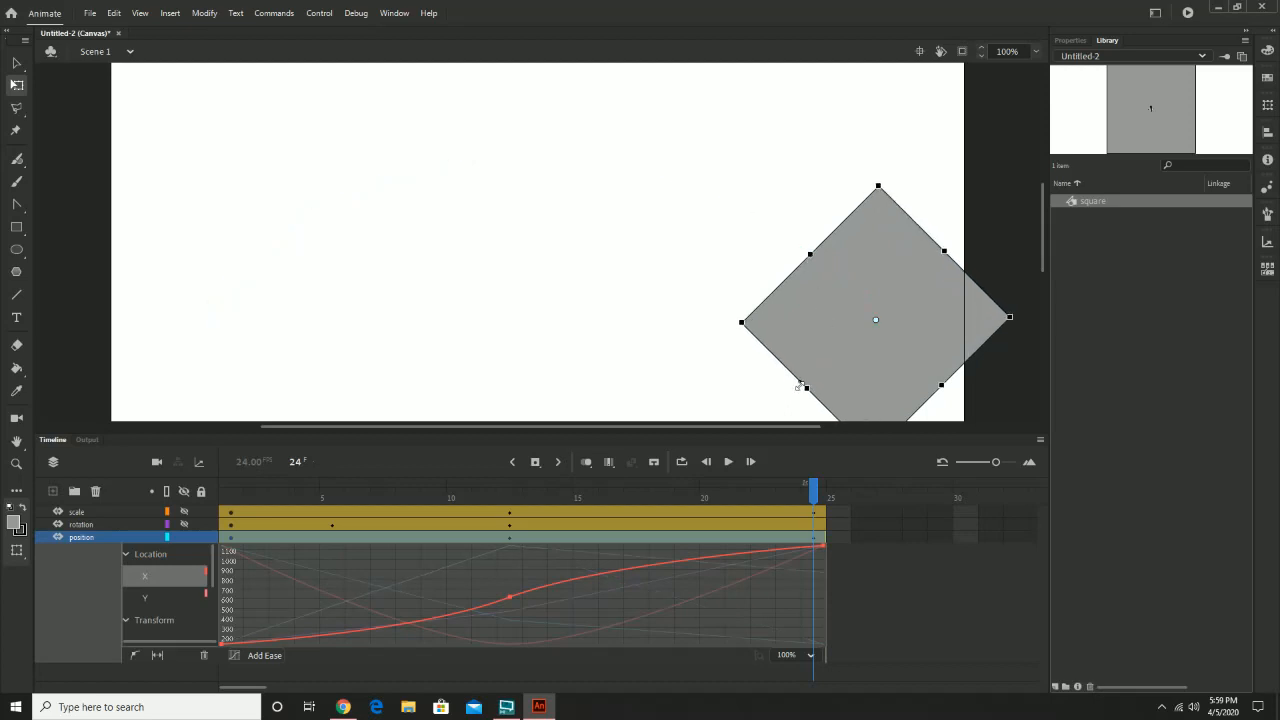
{"action": "left_click_drag", "start_coordinate": [880, 186], "coordinate": [837, 281]}
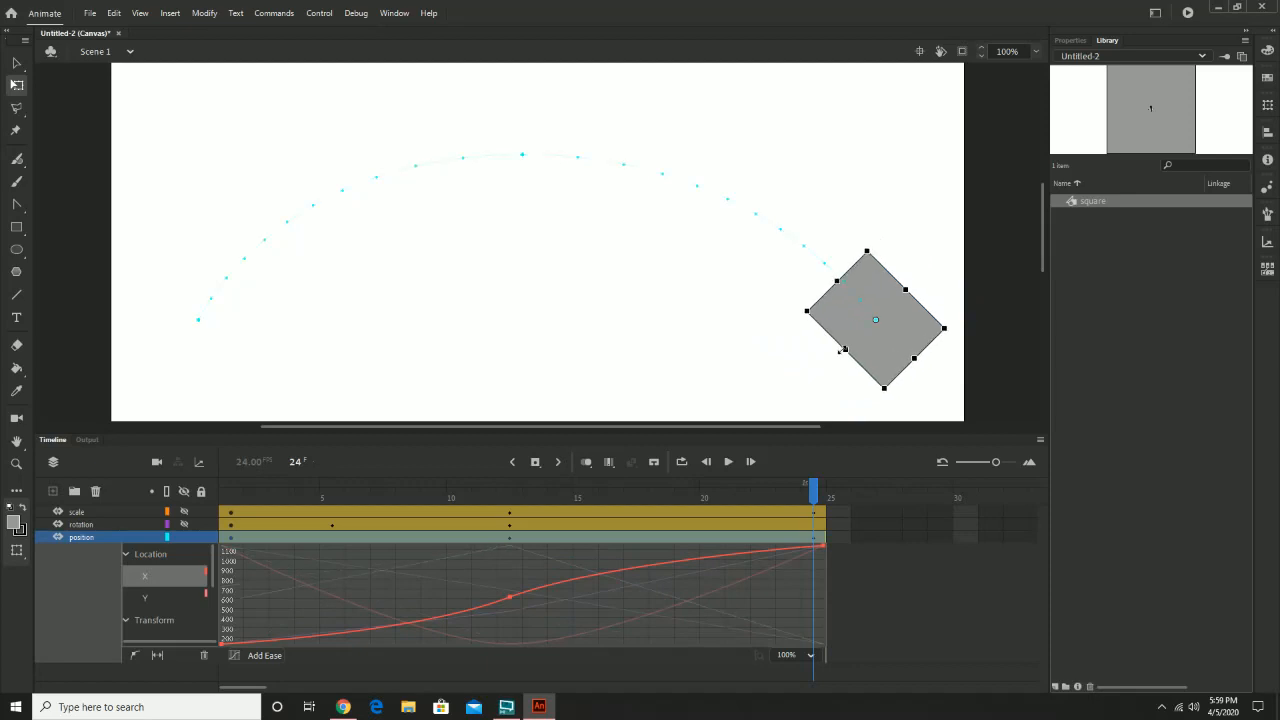
{"action": "left_click_drag", "start_coordinate": [845, 350], "coordinate": [834, 362]}
- Scrub back and forth through the position tween to review the rotation and scale changes, ending at frame 24
{"action": "left_click_drag", "start_coordinate": [803, 486], "coordinate": [331, 488]}
{"action": "left_click", "coordinate": [512, 535]}
{"action": "left_click_drag", "start_coordinate": [766, 488], "coordinate": [814, 488]}
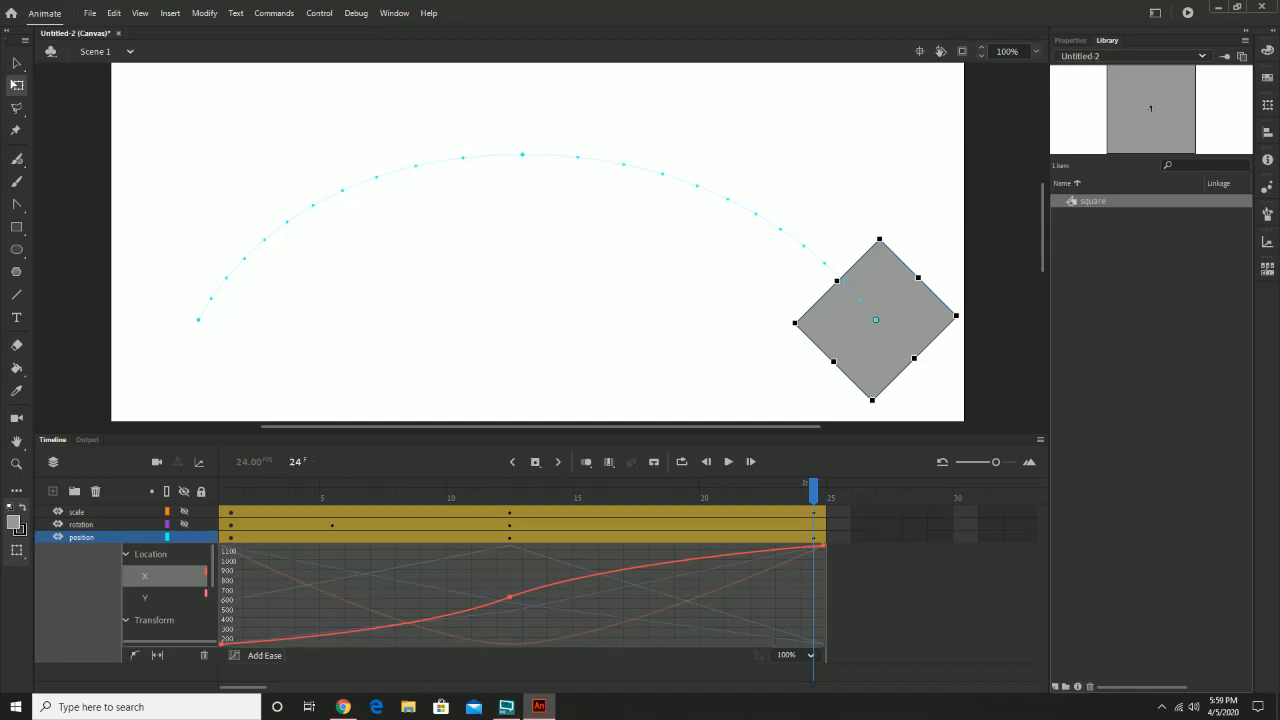
{"action": "key", "text": "F10"}
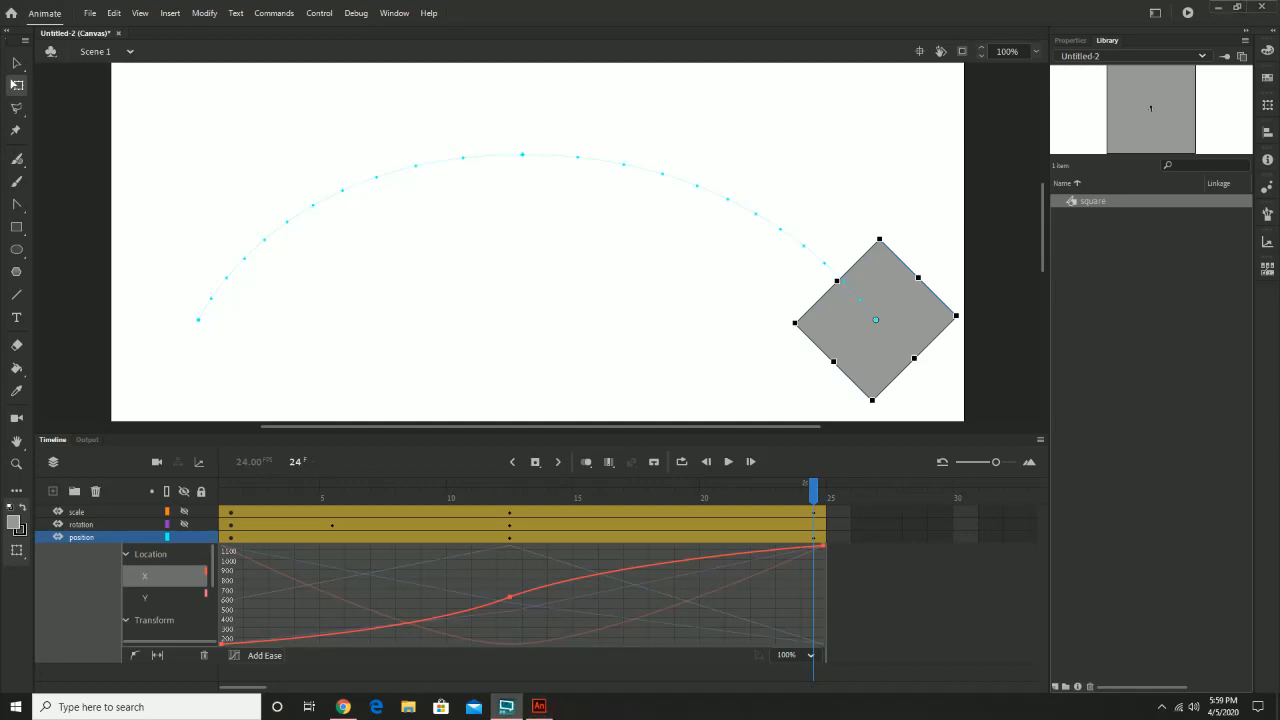